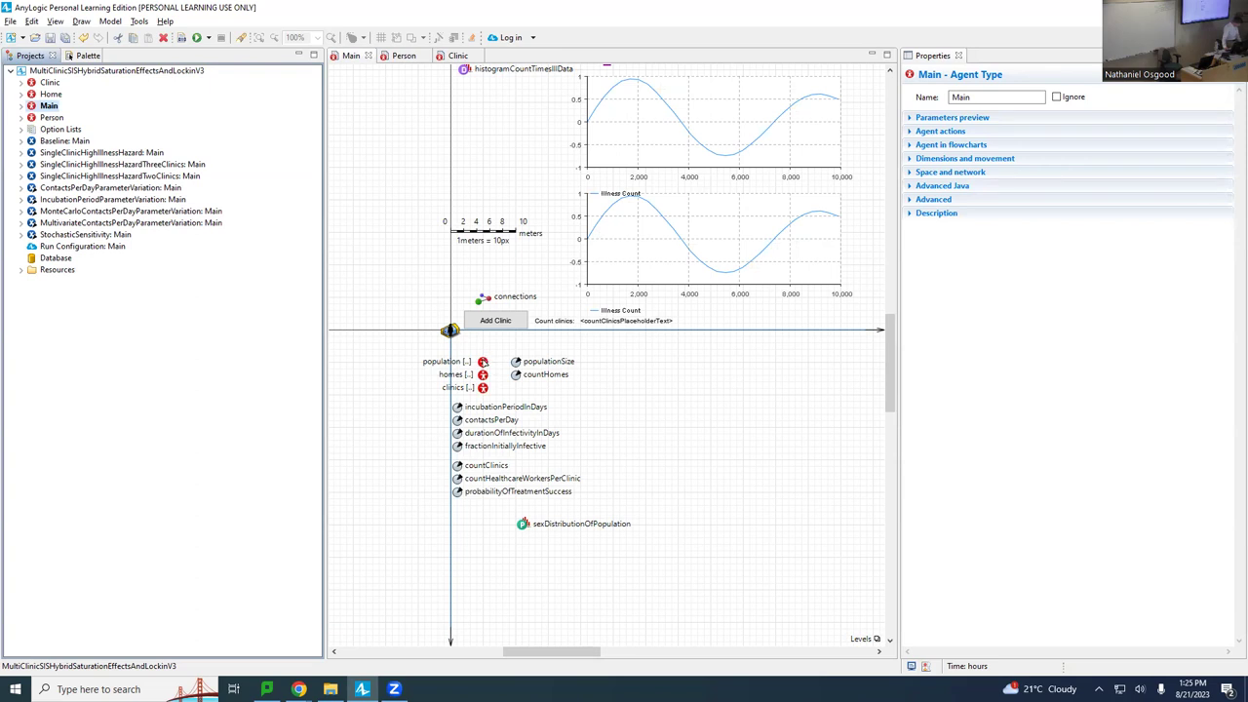
Step: Examine the population, homes and clinics agent populations in Main, including their initial number of agents and the home expression of population
click(483, 361)
click(483, 374)
click(483, 387)
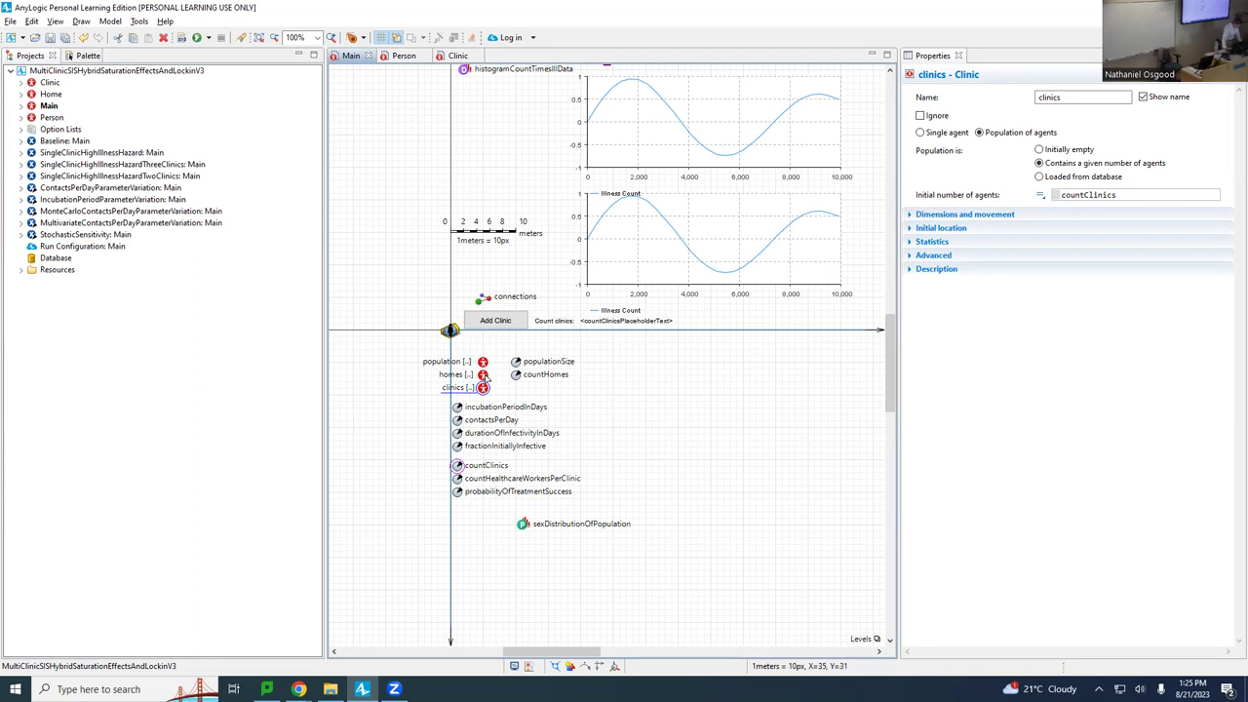
click(482, 362)
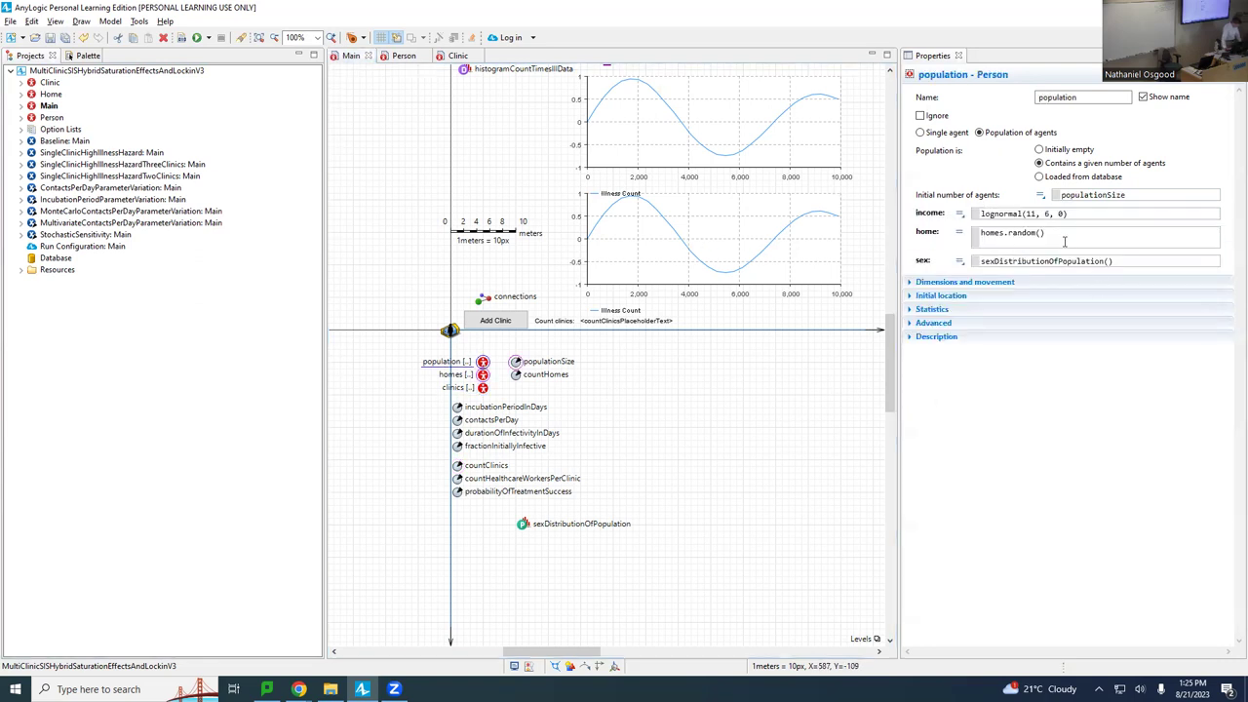
click(956, 232)
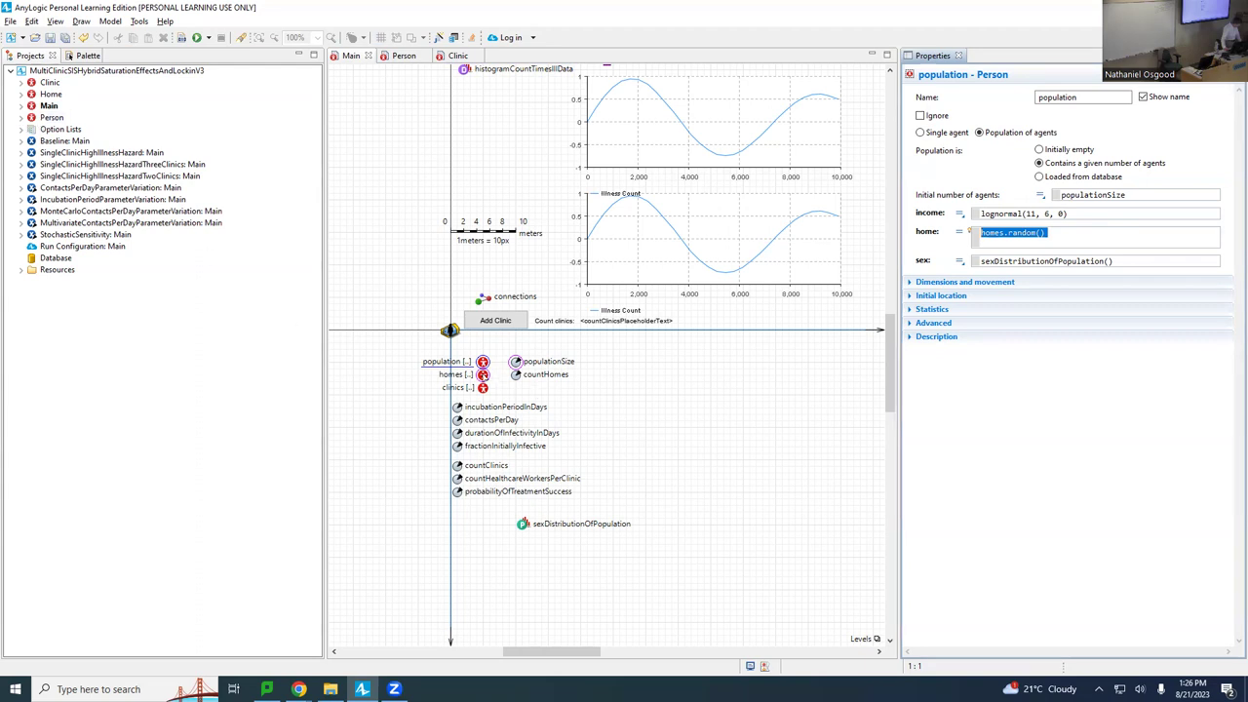
click(483, 376)
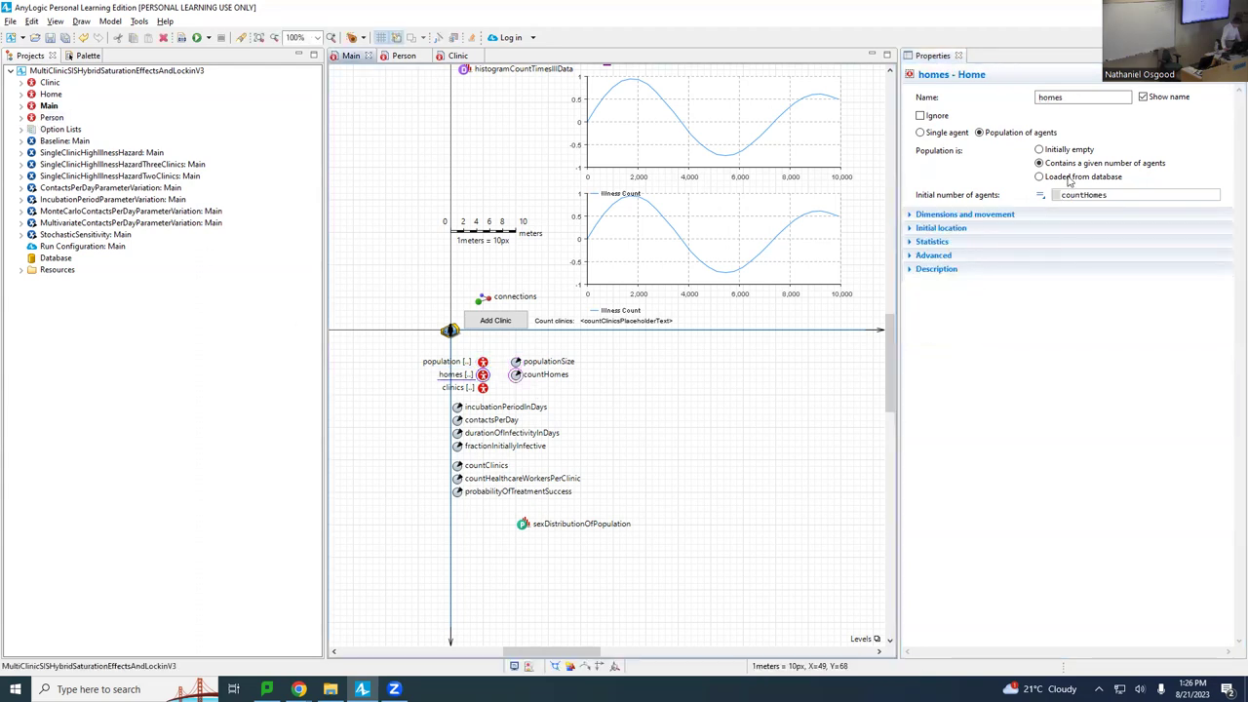
click(1134, 195)
double_click(1134, 195)
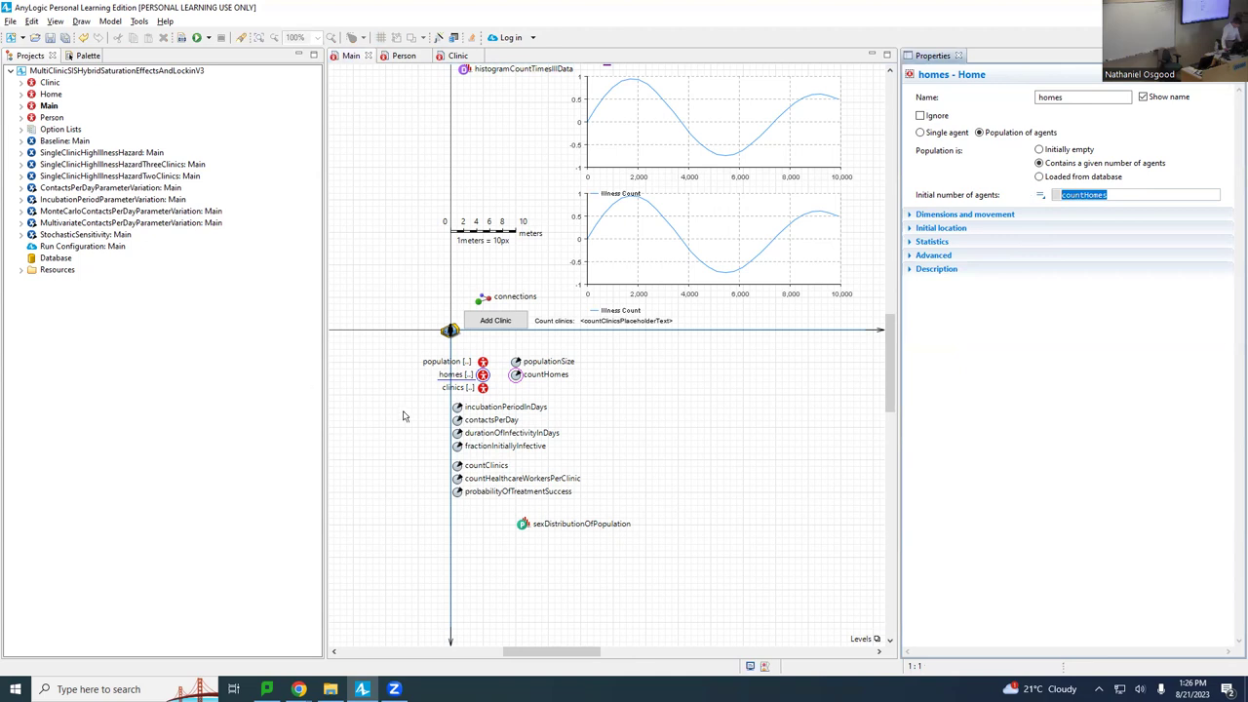
click(483, 387)
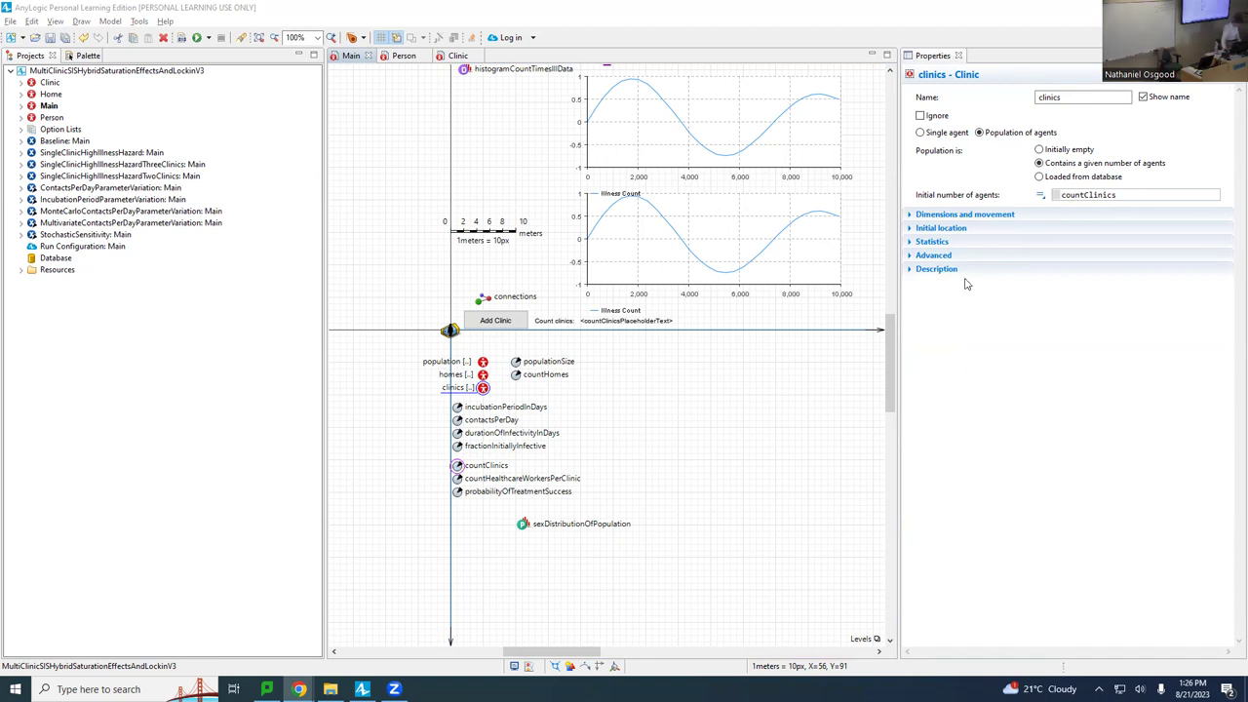
Step: Open the Person agent type and shift the whole infectionStatechart to the right, away from careSeekingStatechart
double_click(54, 119)
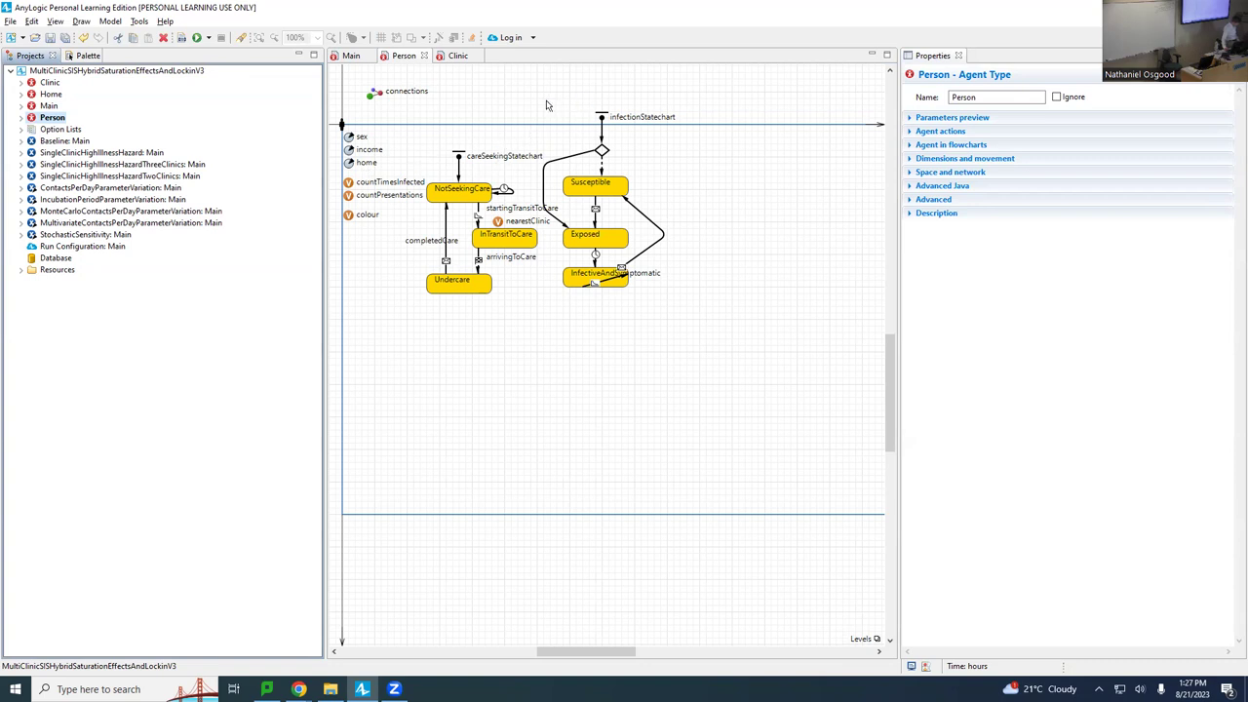
drag(547, 102, 689, 359)
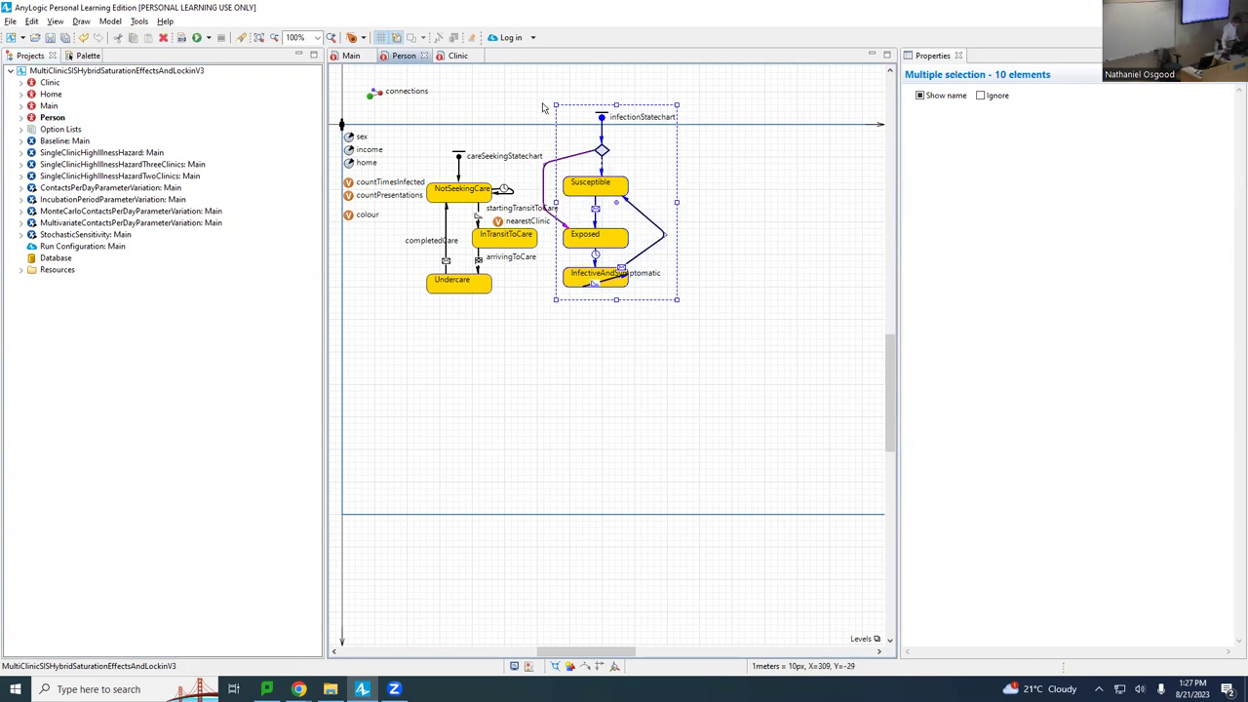
drag(543, 104, 688, 351)
key(Right)
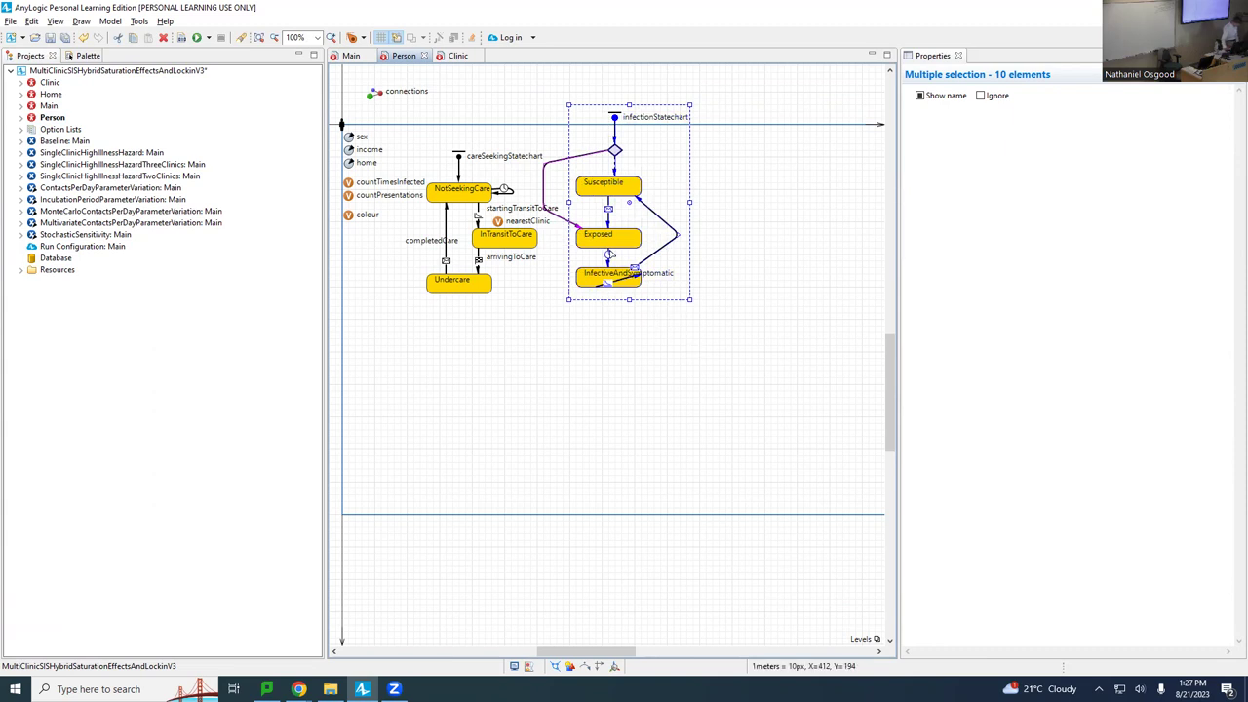
key(Right)
key(Right)
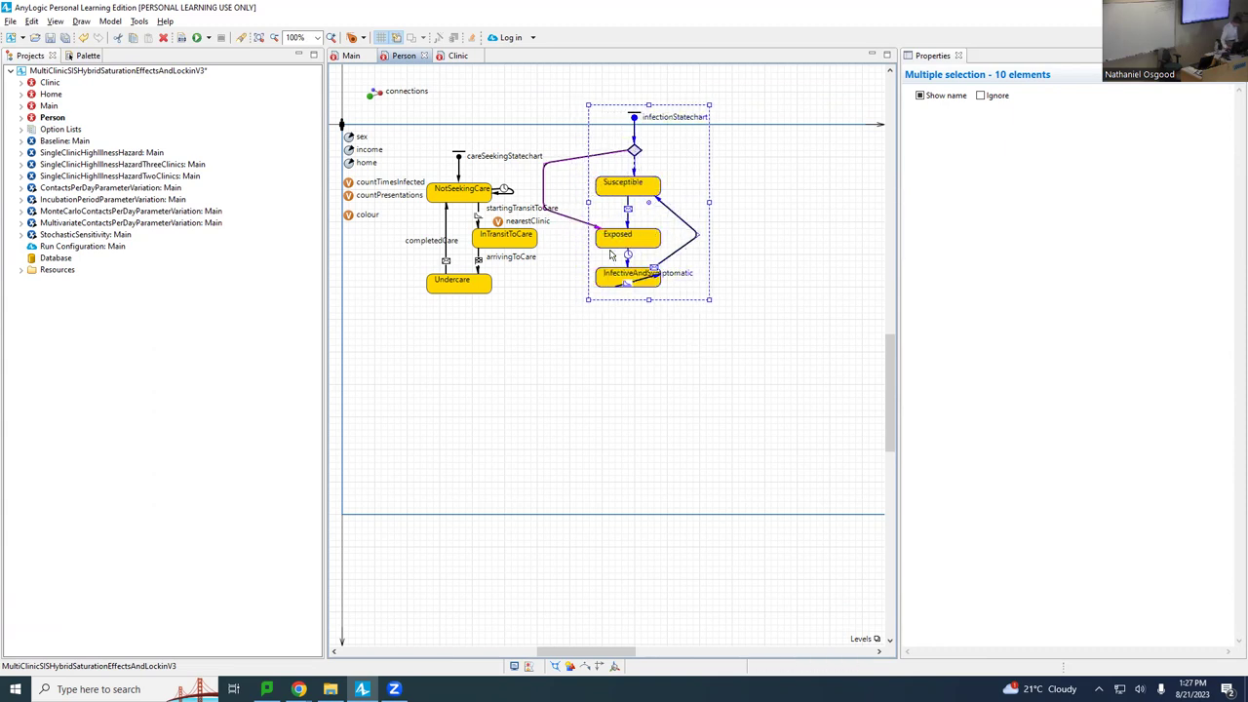
click(561, 252)
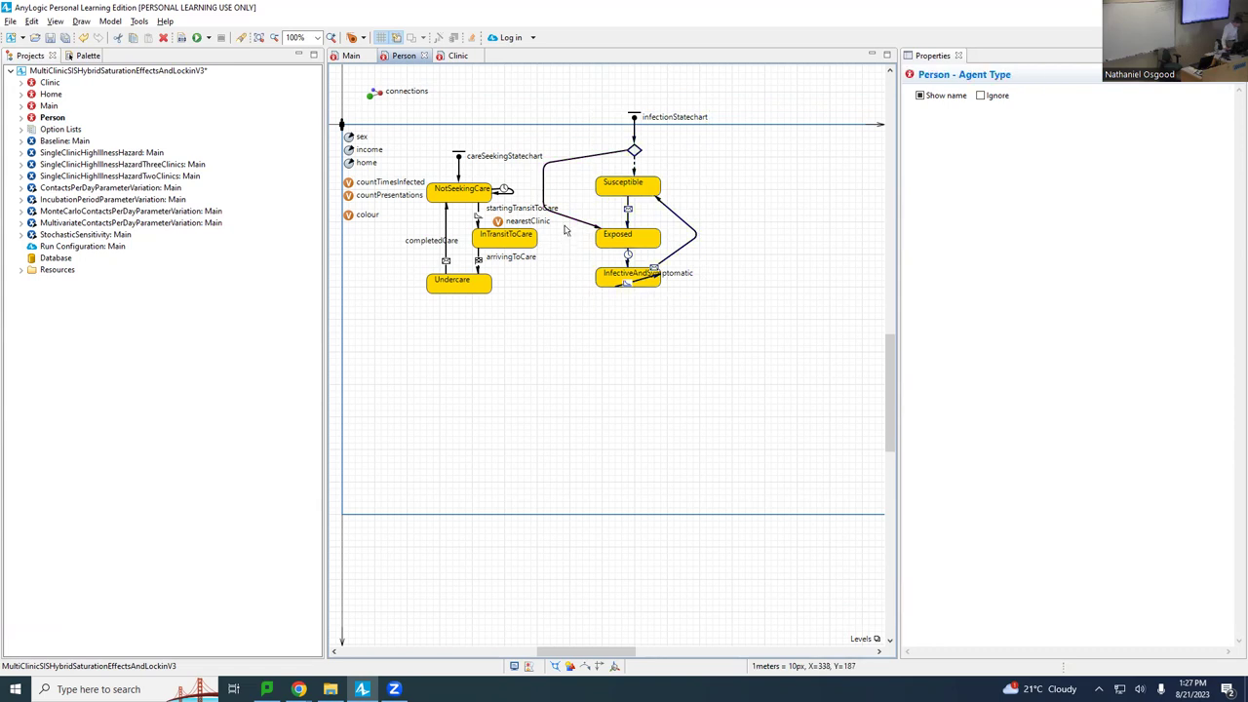
Step: Move both bend points of the initialInfective transition to the right so its route clears the care-seeking statechart labels
click(541, 210)
drag(544, 210, 562, 215)
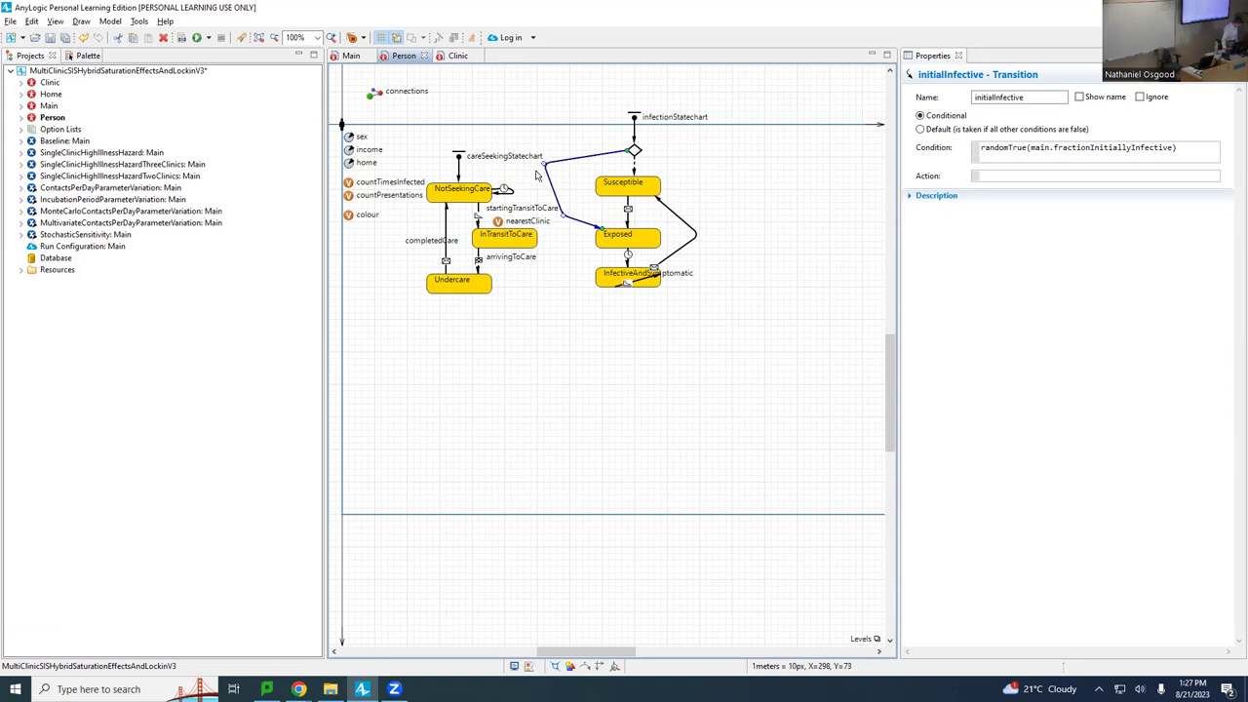
mouse_move(544, 163)
mouse_down()
mouse_move(585, 171)
mouse_move(563, 156)
mouse_up()
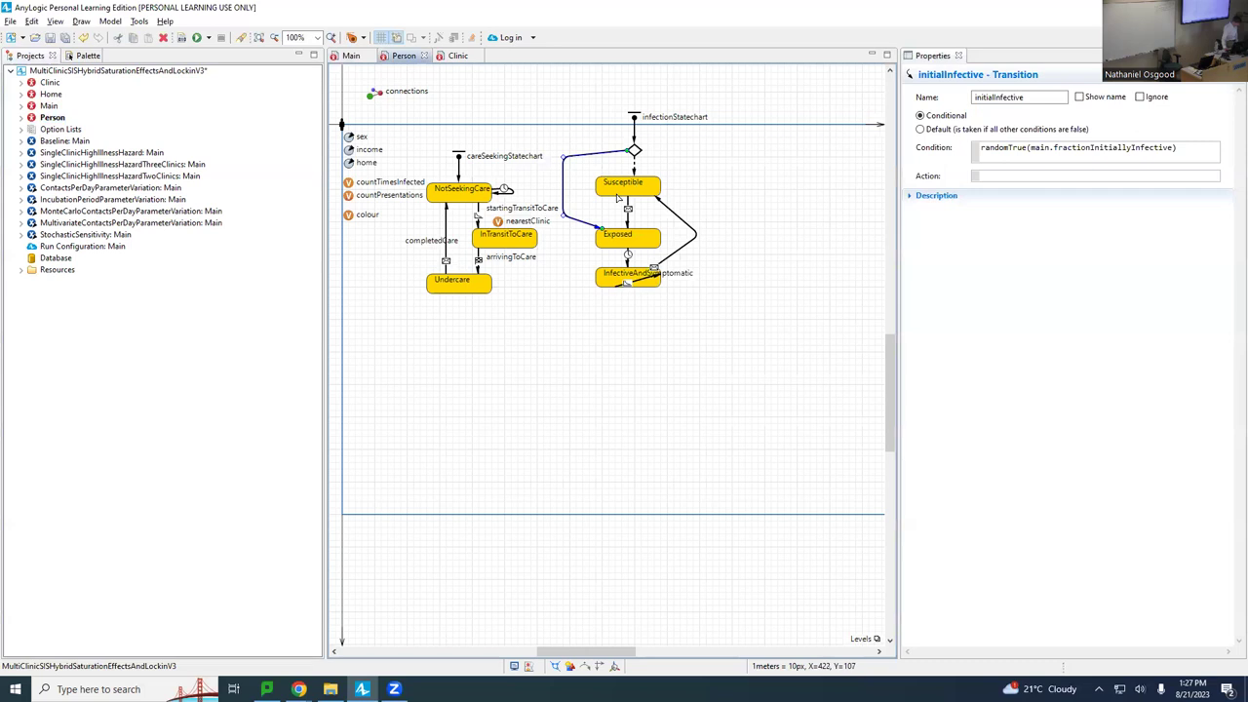
Step: Examine the infection statechart's states and transitions, including entry actions, the incubation timeout, the contact rate and the Cured message trigger
click(631, 192)
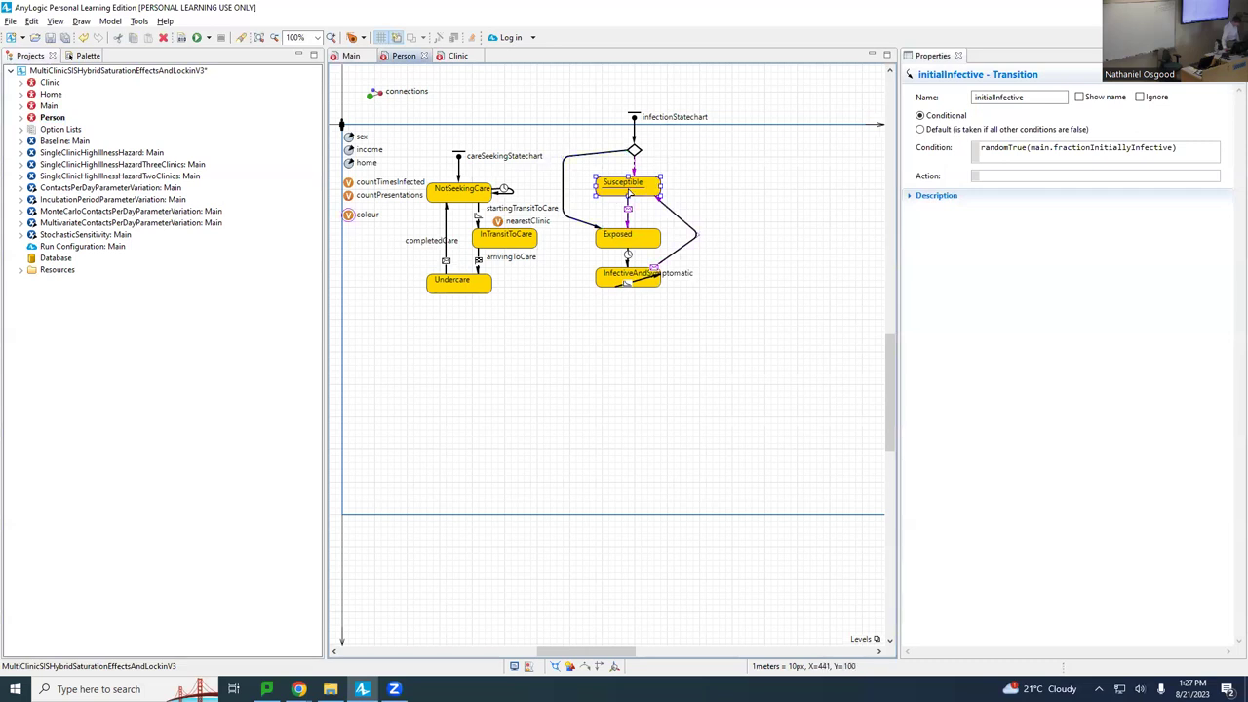
click(635, 244)
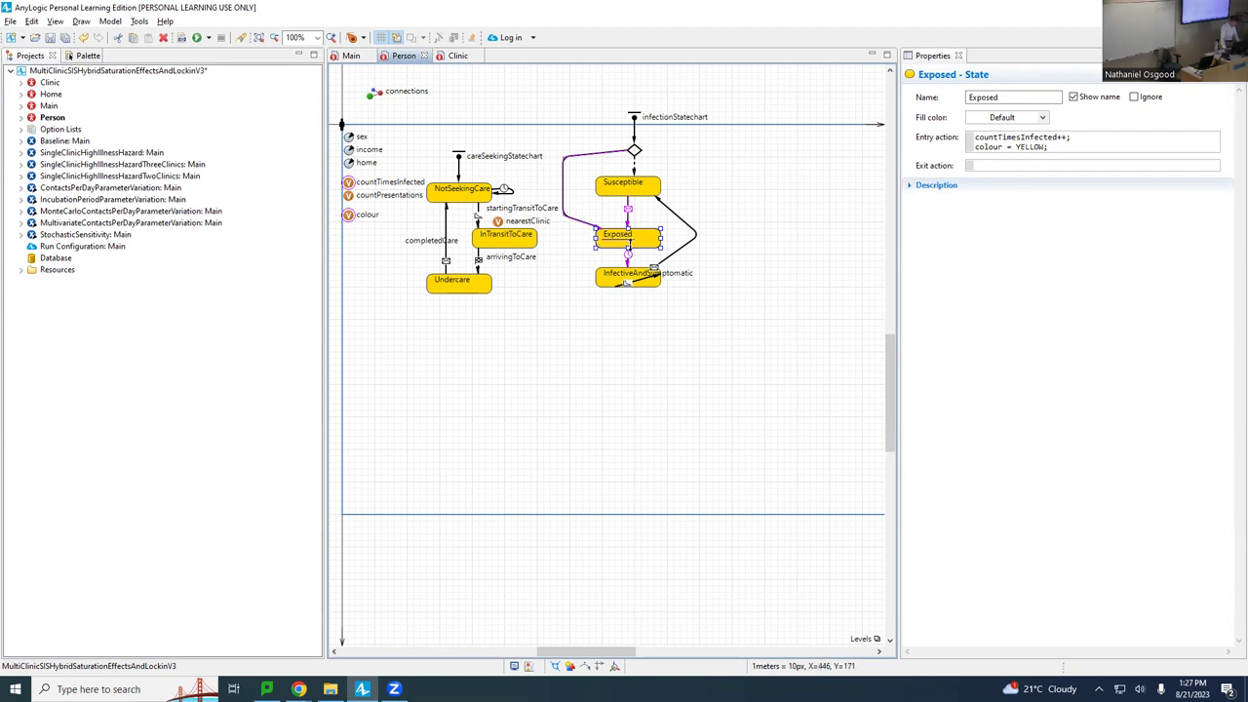
click(612, 276)
click(629, 255)
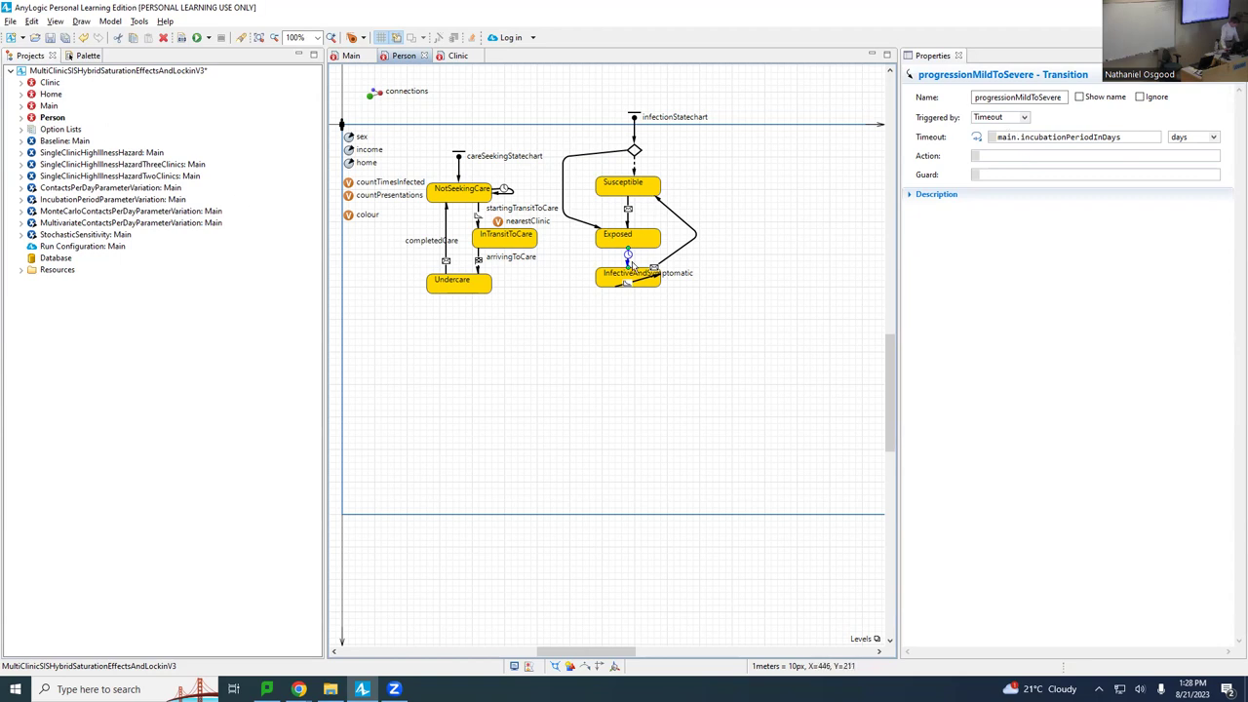
click(629, 280)
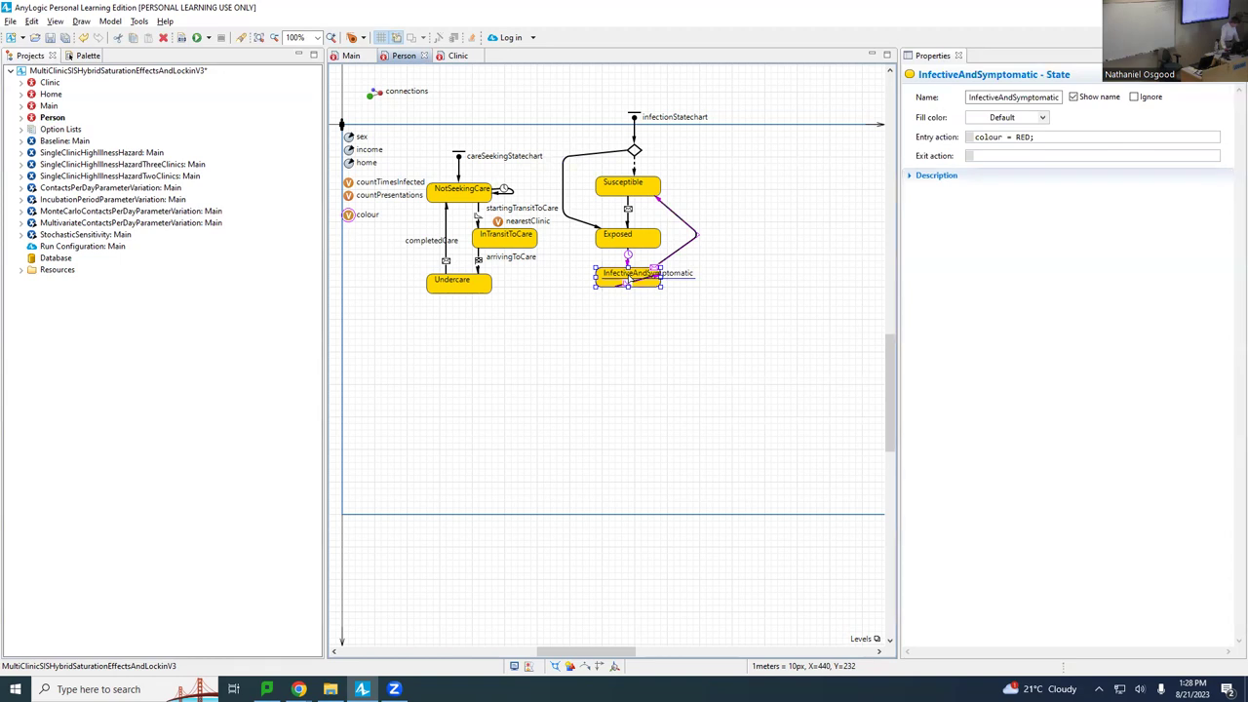
click(625, 299)
click(658, 275)
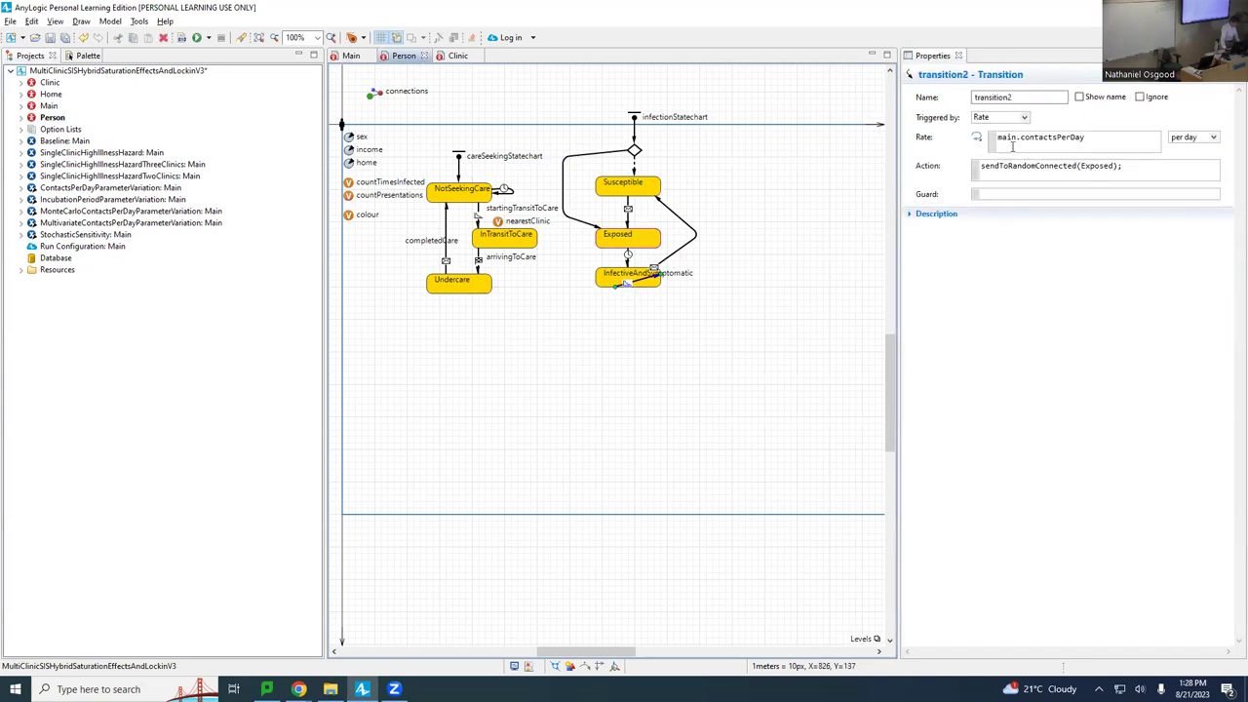
drag(1085, 138, 1007, 138)
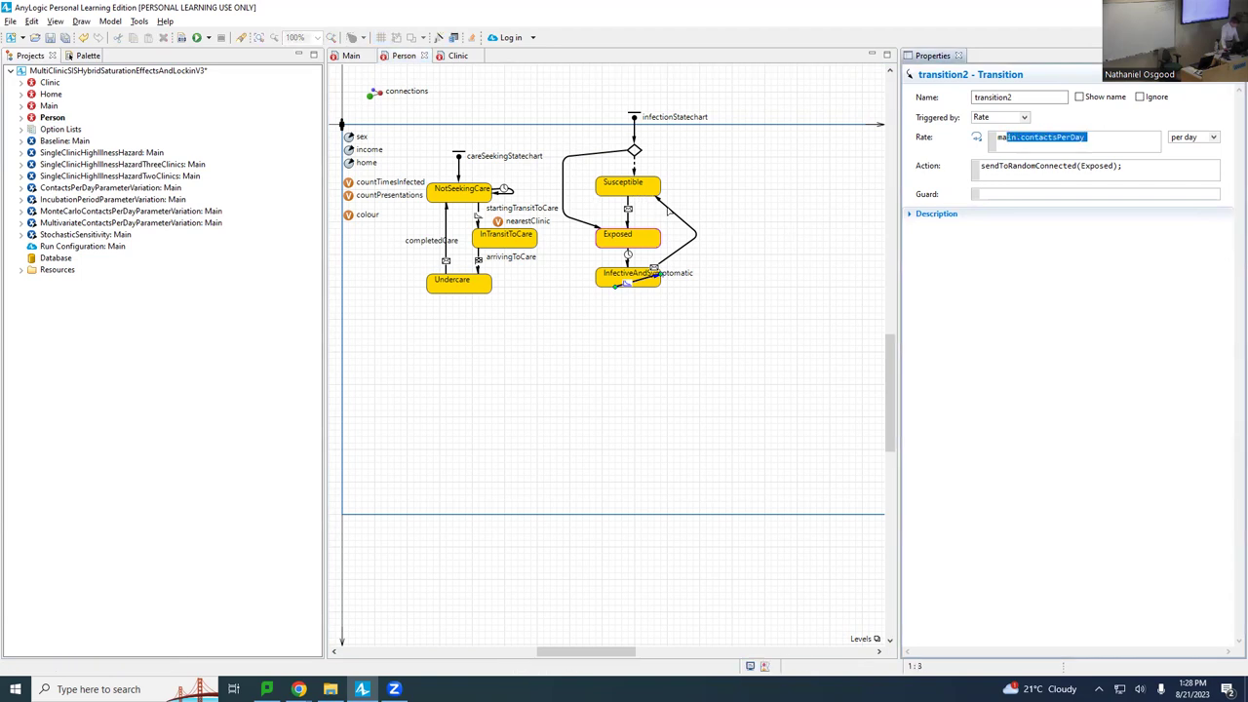
click(669, 211)
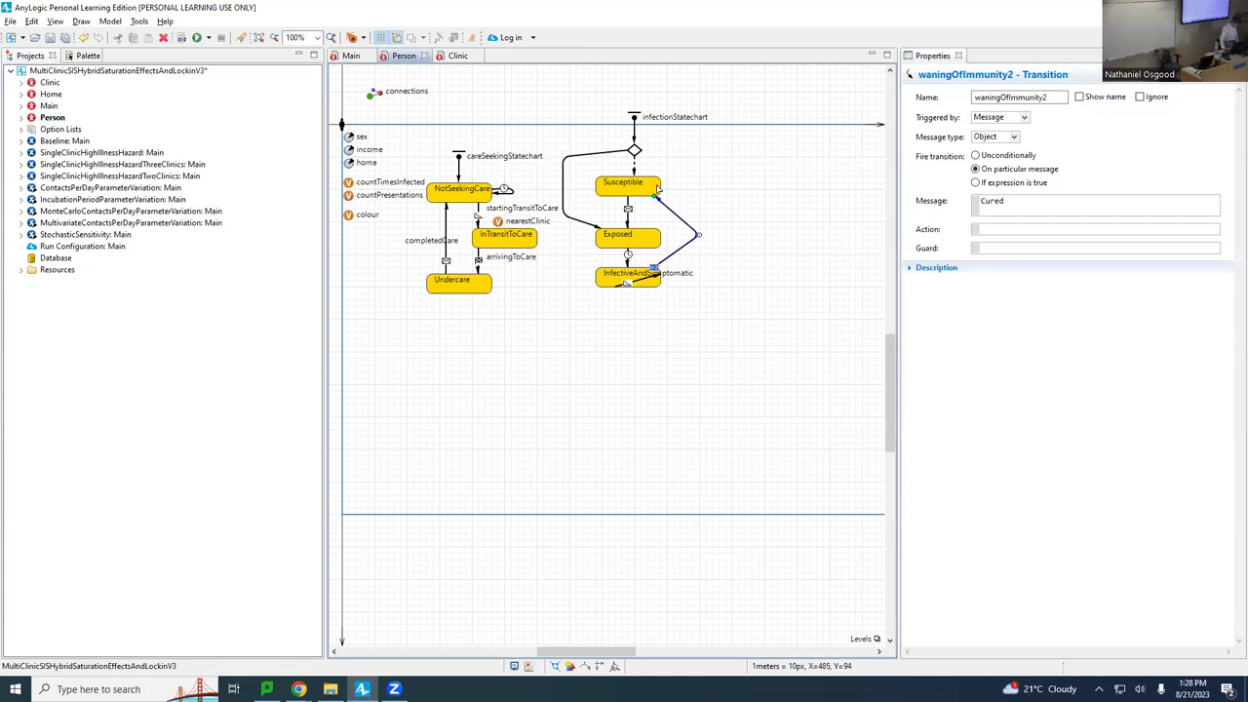
Step: Try to save the model
key(ctrl+s)
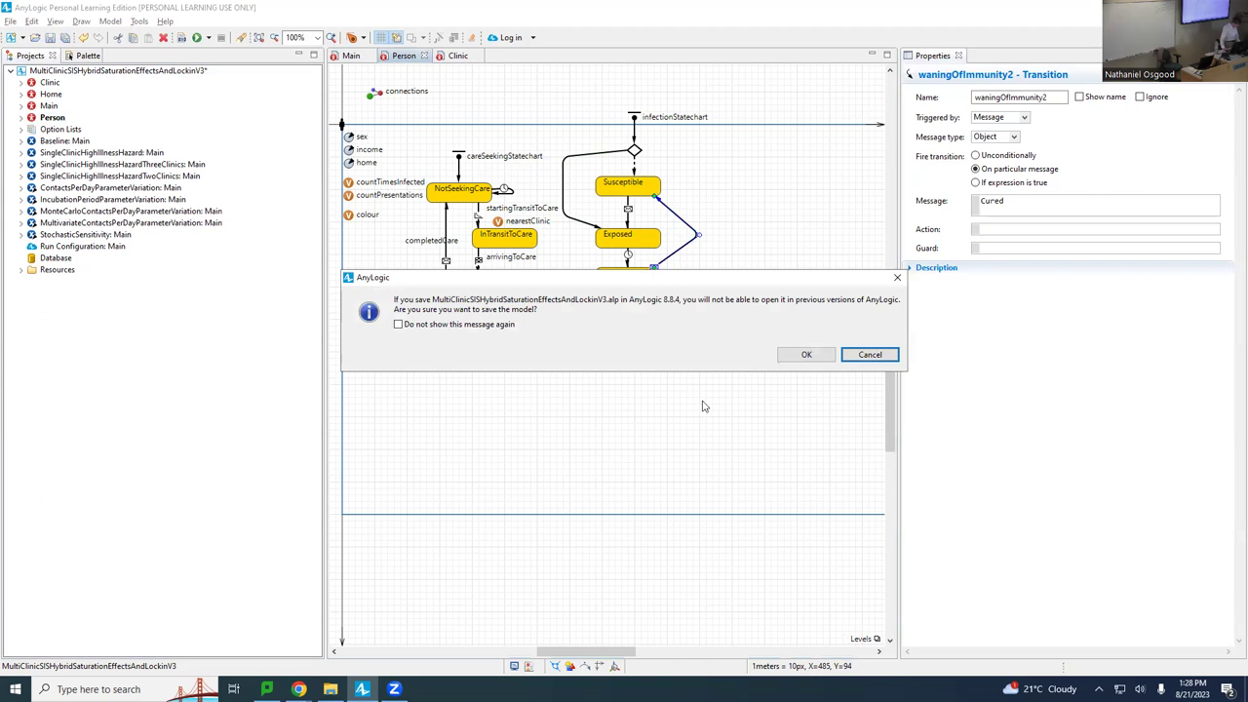
key(Return)
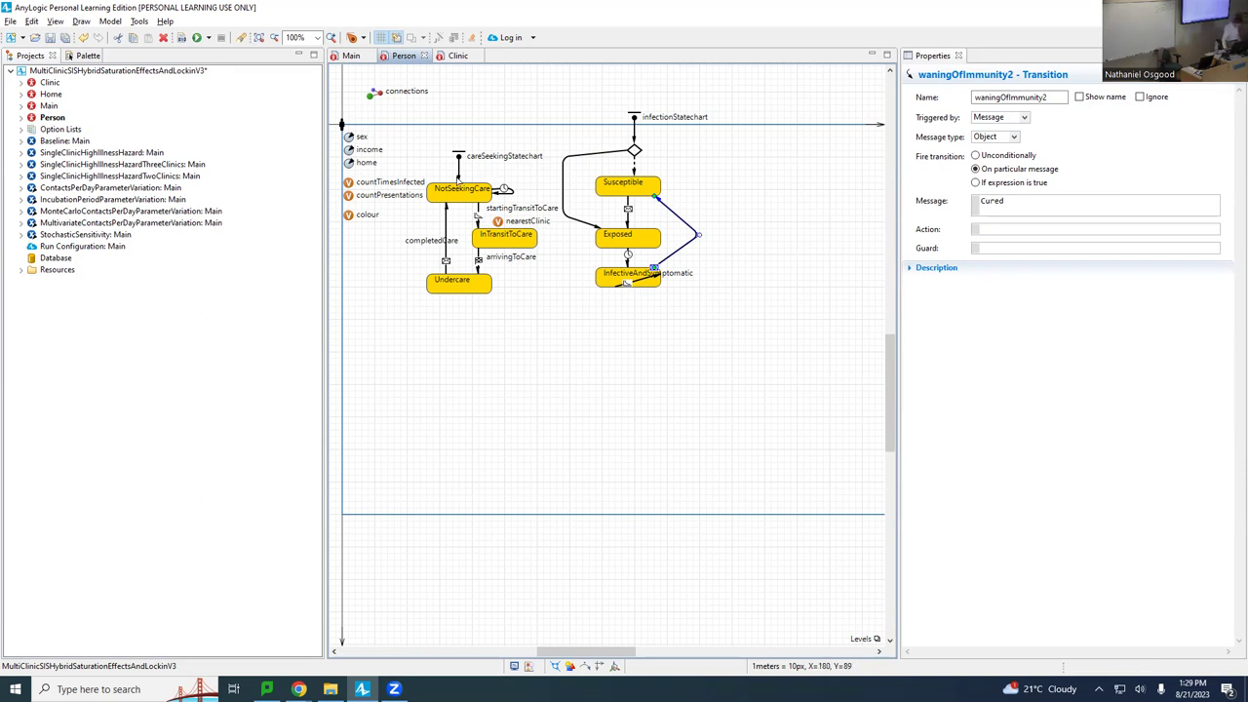
Step: Examine the startingTransitToCare transition's rate, action and full guard expression, and the InfectiveAndSymptomatic state that the guard refers to
drag(549, 132, 400, 329)
click(434, 373)
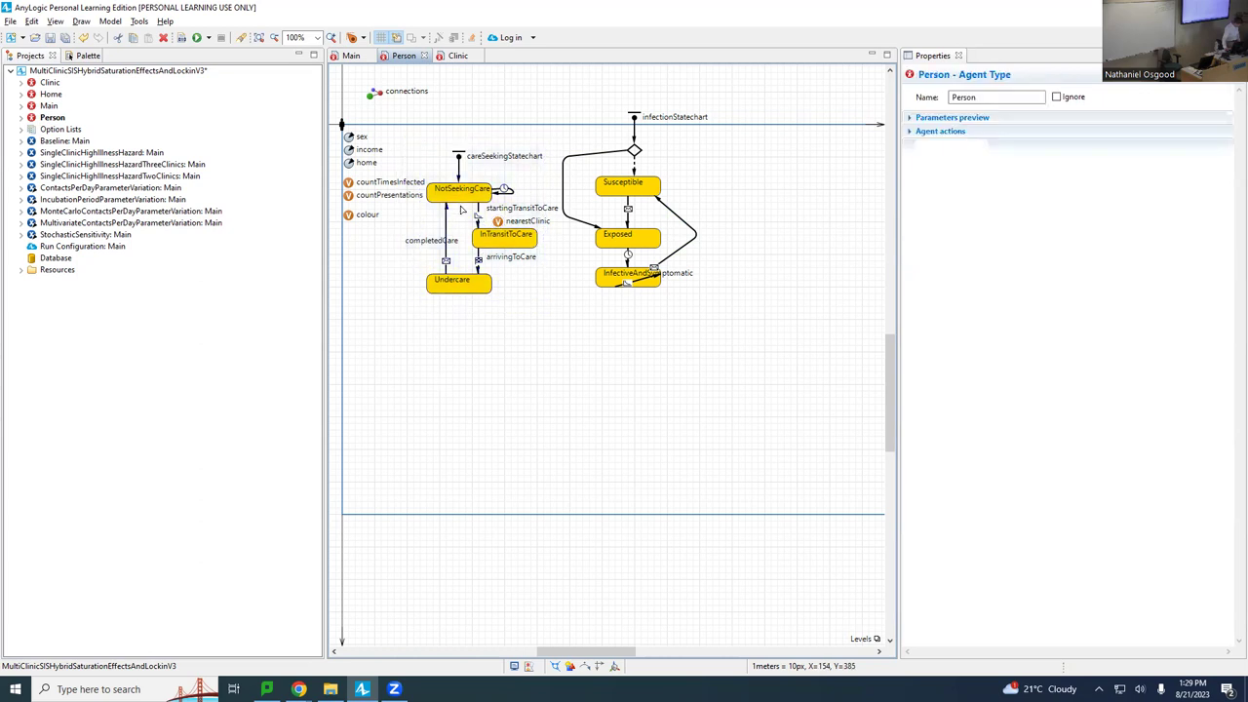
click(478, 215)
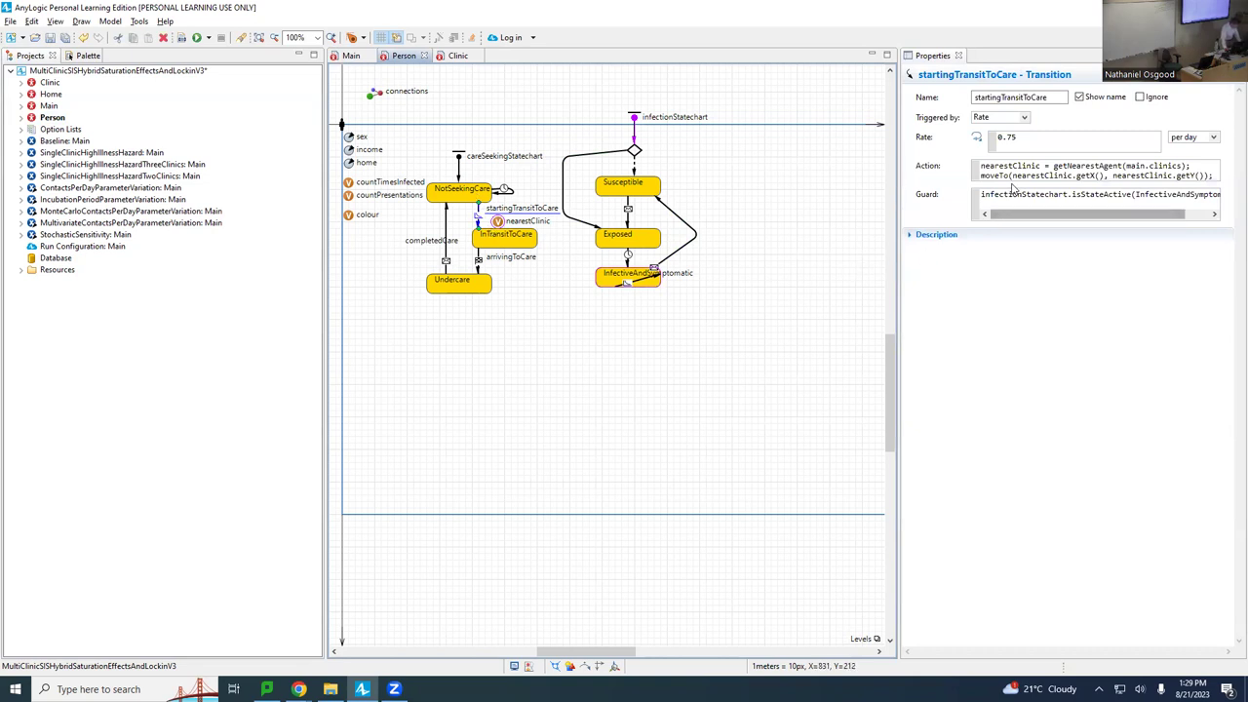
drag(1058, 215, 1148, 223)
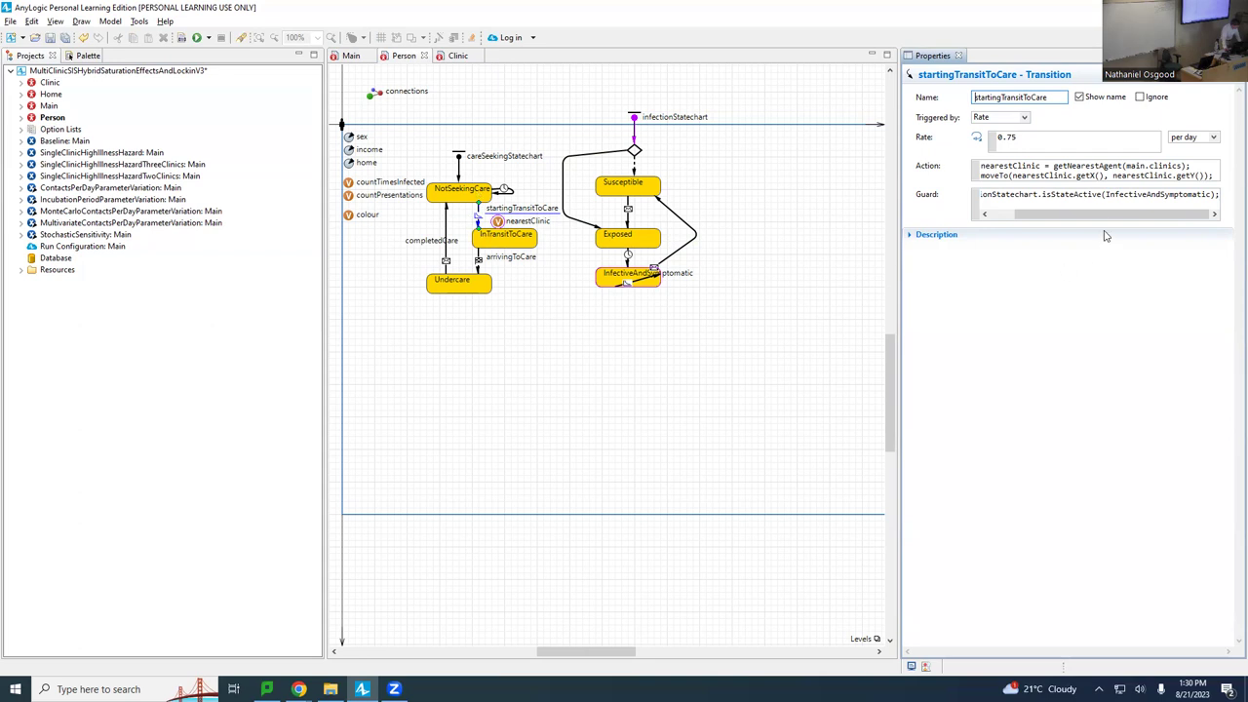
drag(1103, 194, 1222, 194)
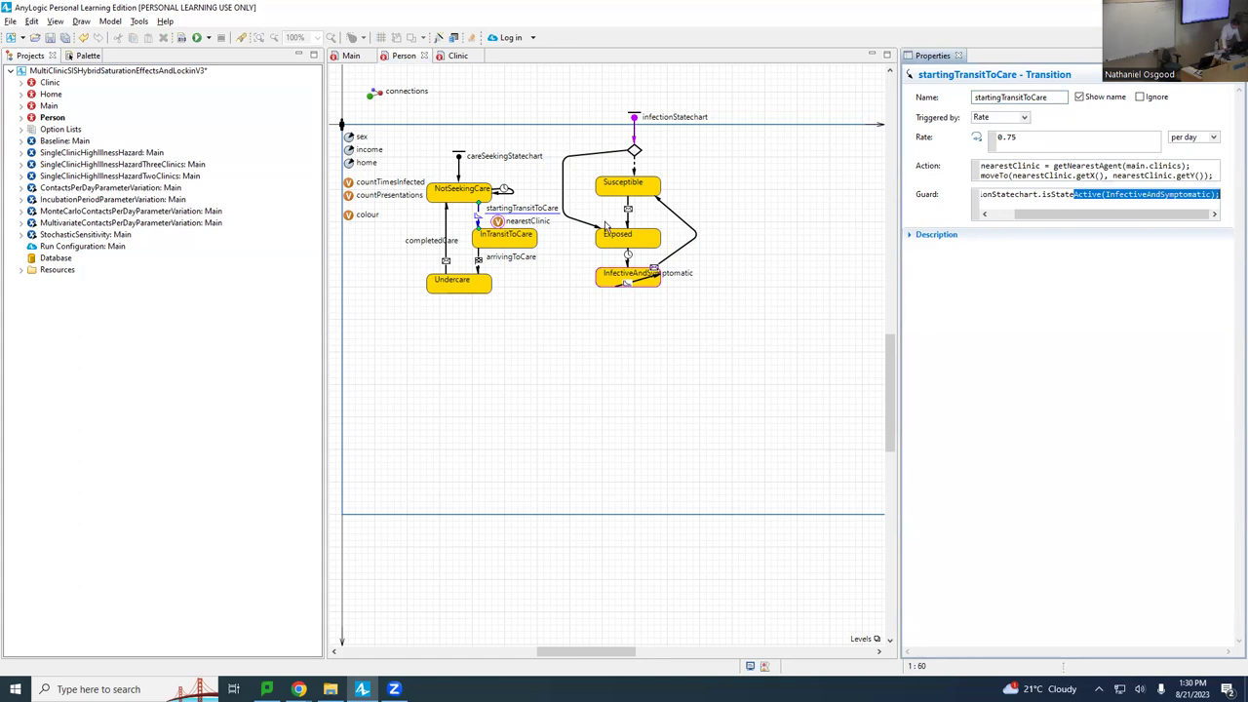
click(622, 277)
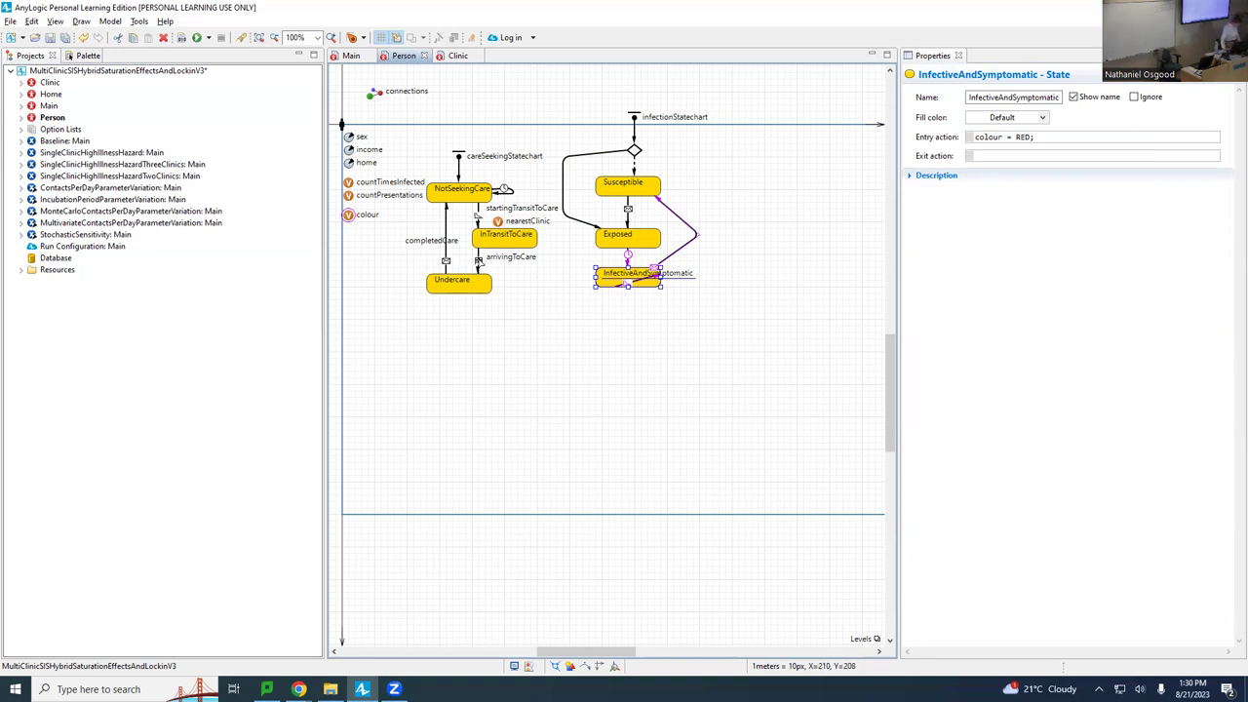
Step: Examine the Undercare state and the arrivingToCare transition's action, checking how startingTransitToCare assigns nearestClinic
click(477, 266)
click(472, 283)
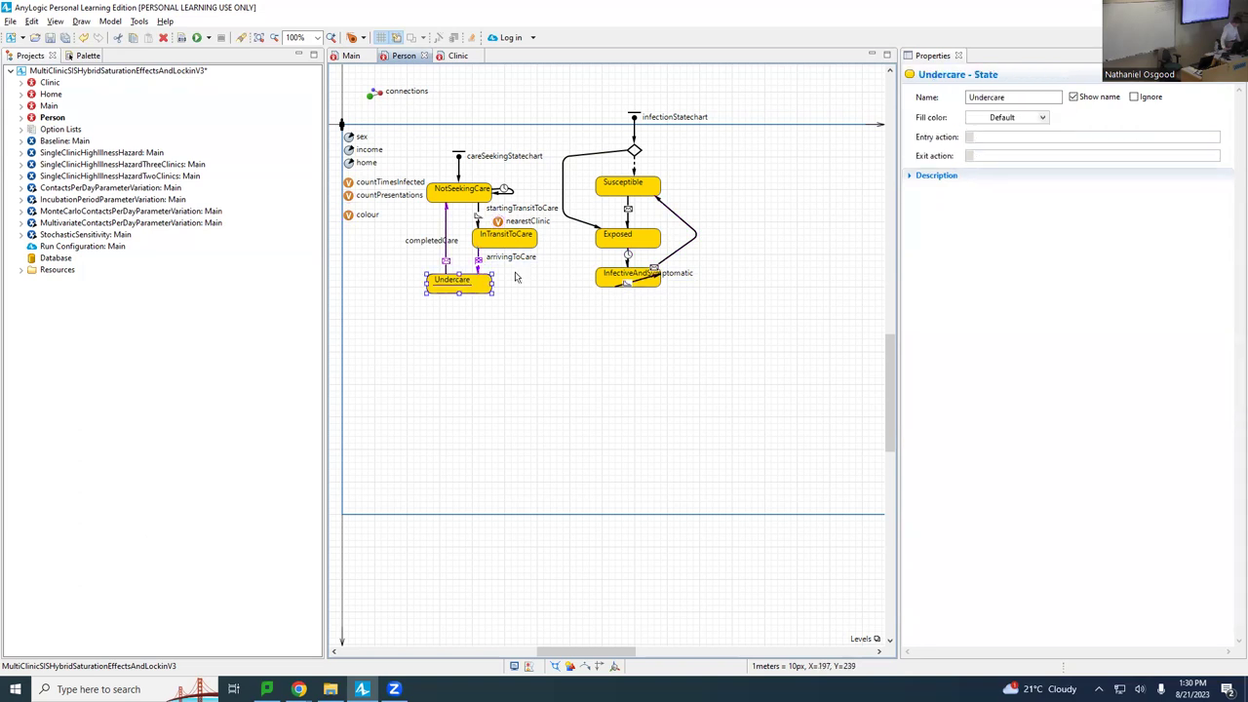
click(477, 263)
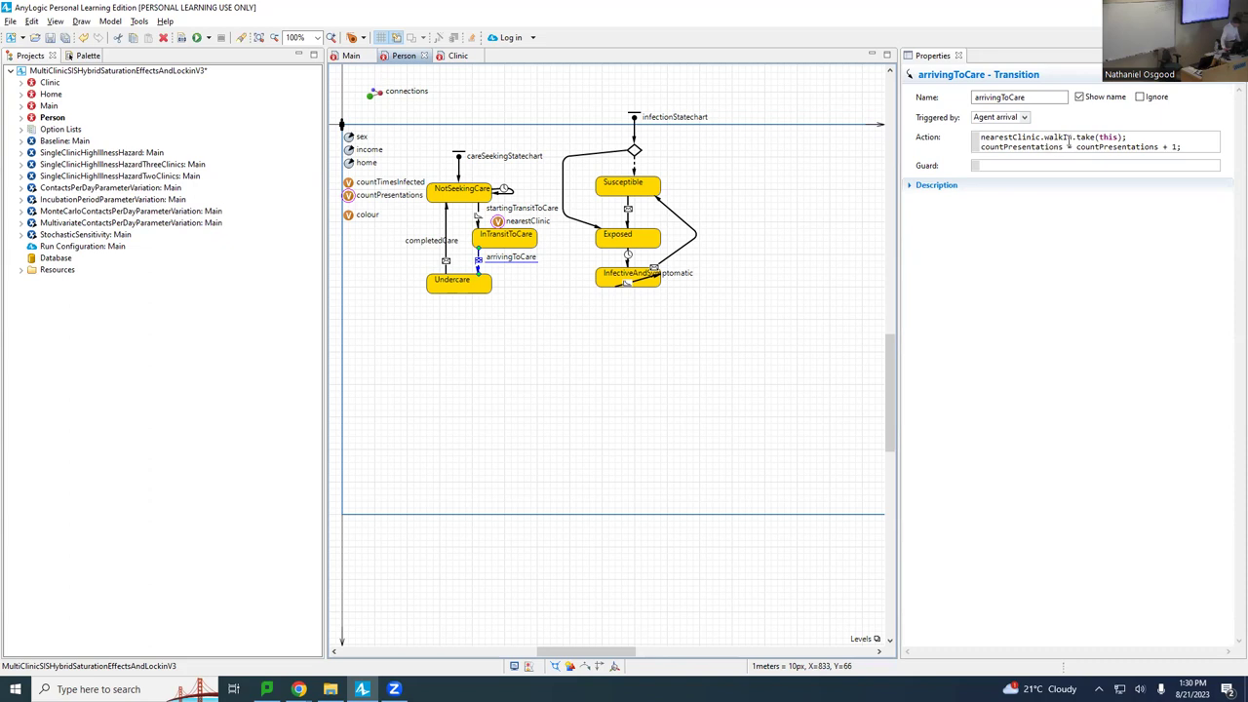
click(978, 140)
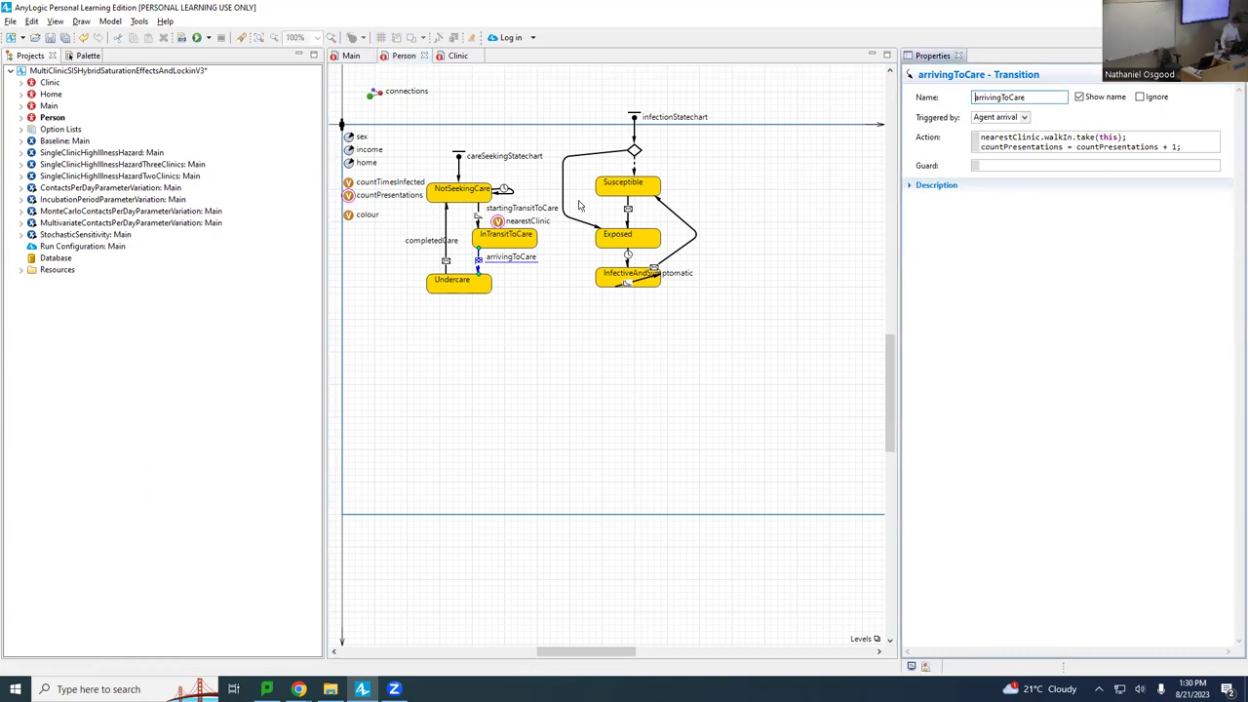
click(478, 217)
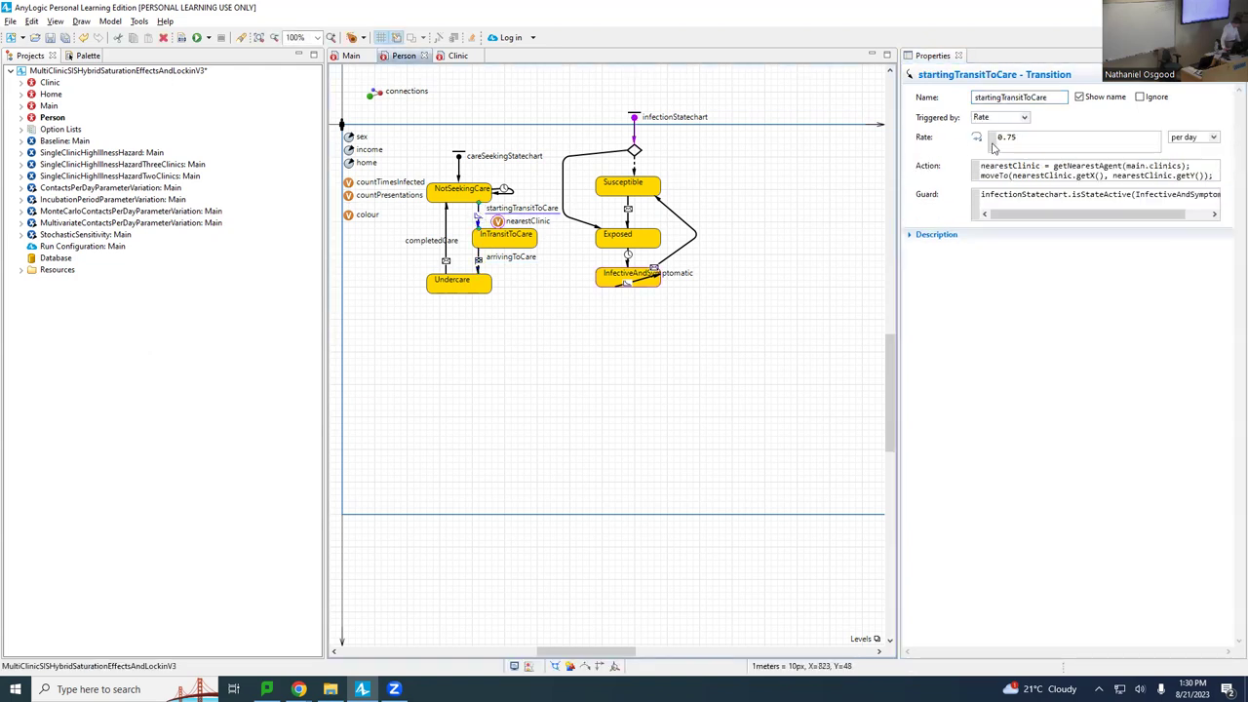
drag(1191, 166, 1066, 165)
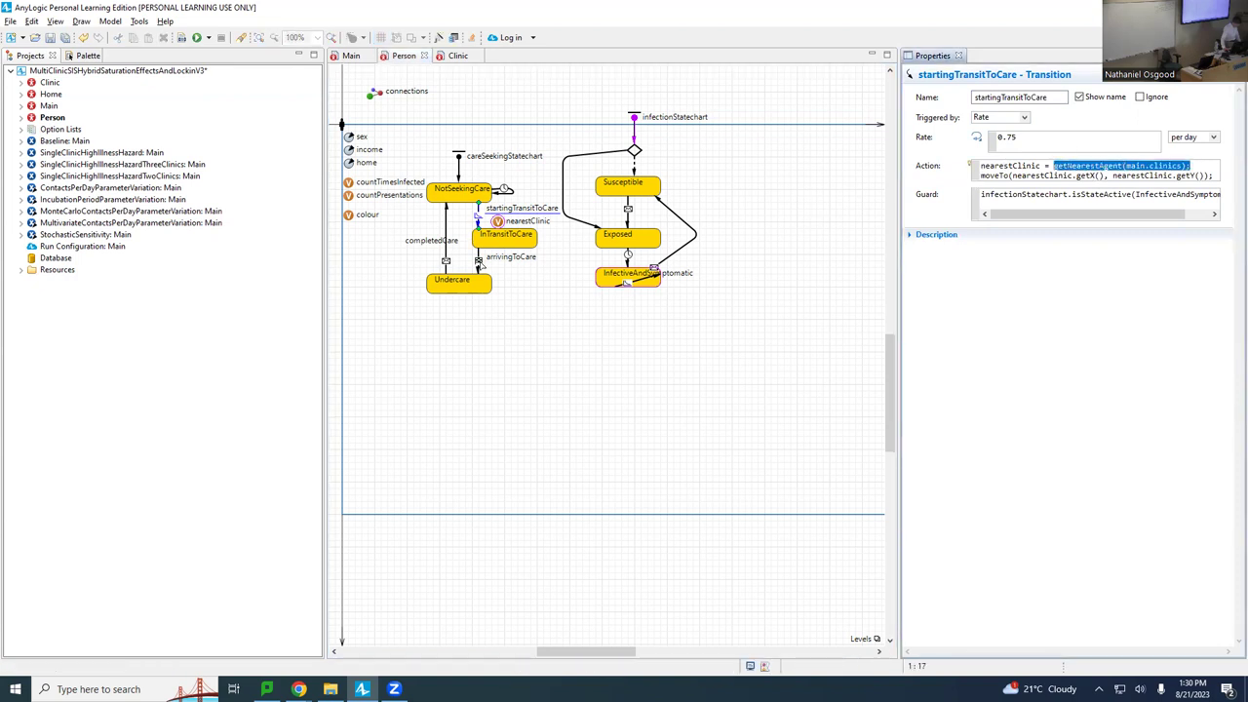
click(478, 259)
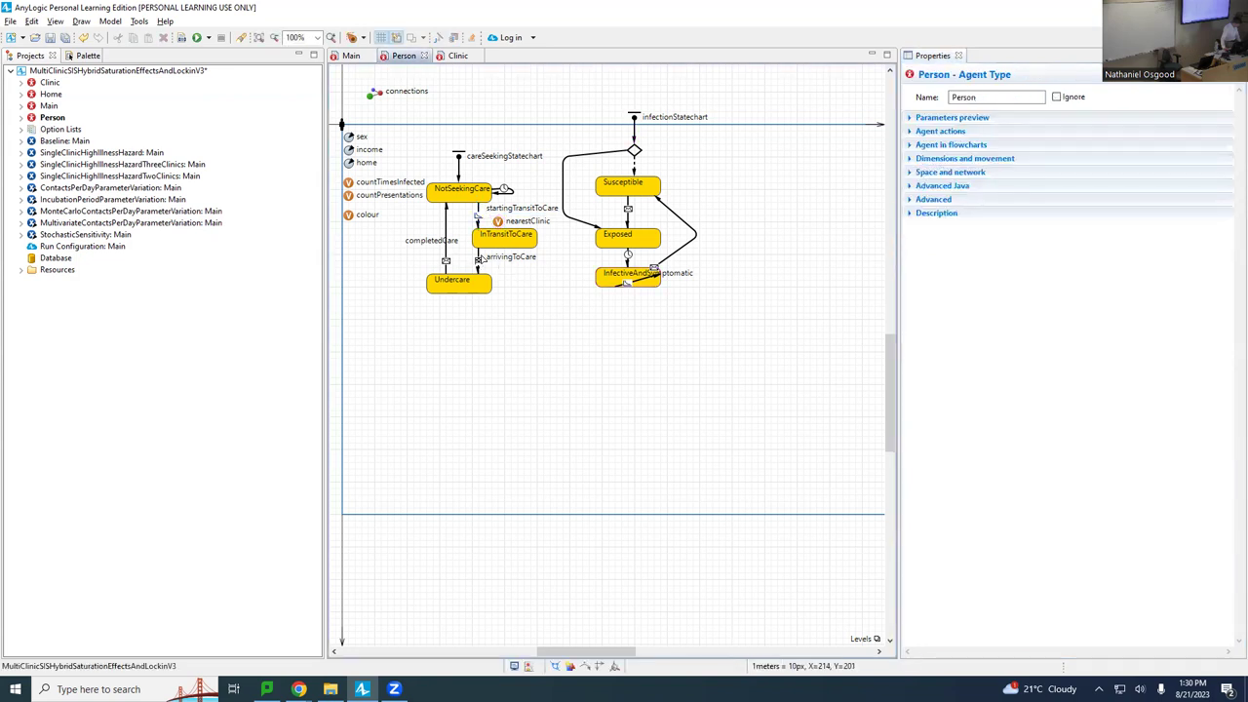
click(478, 261)
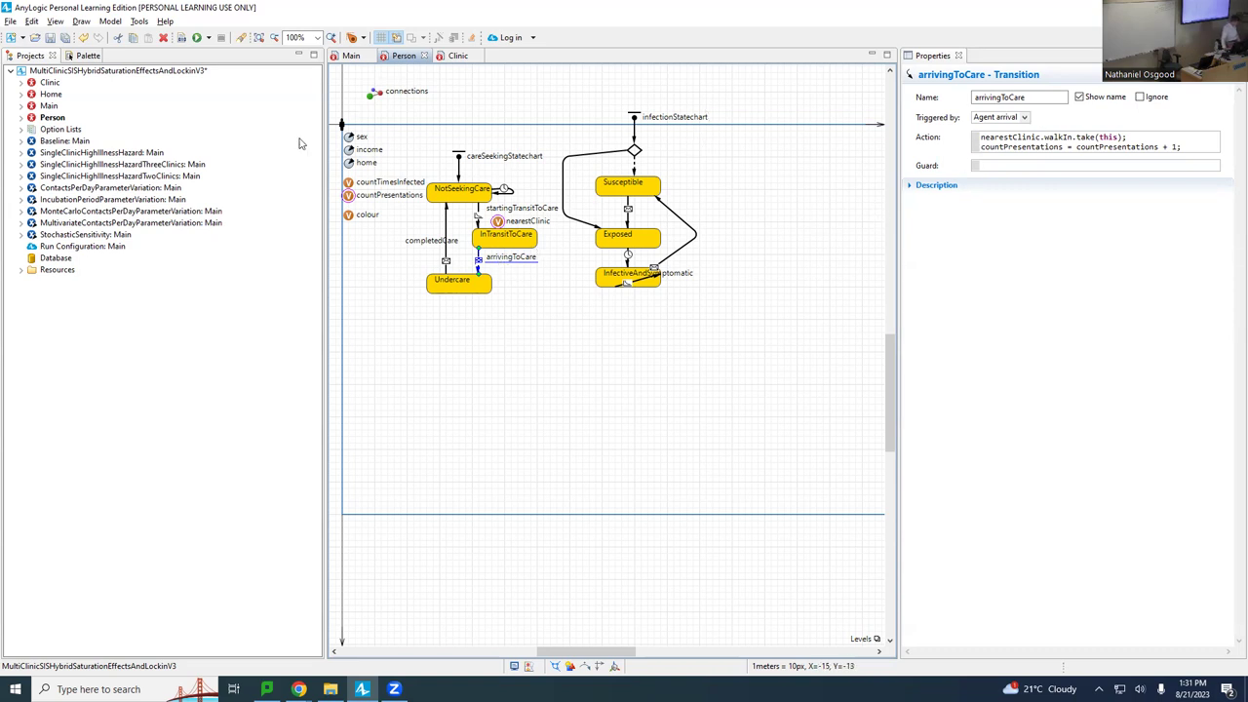
Step: Examine the Clinic flowchart's determineTreatmentSuccess block, including its success probability, outgoing successfulTreatment connector and the action run on its true exit
double_click(50, 83)
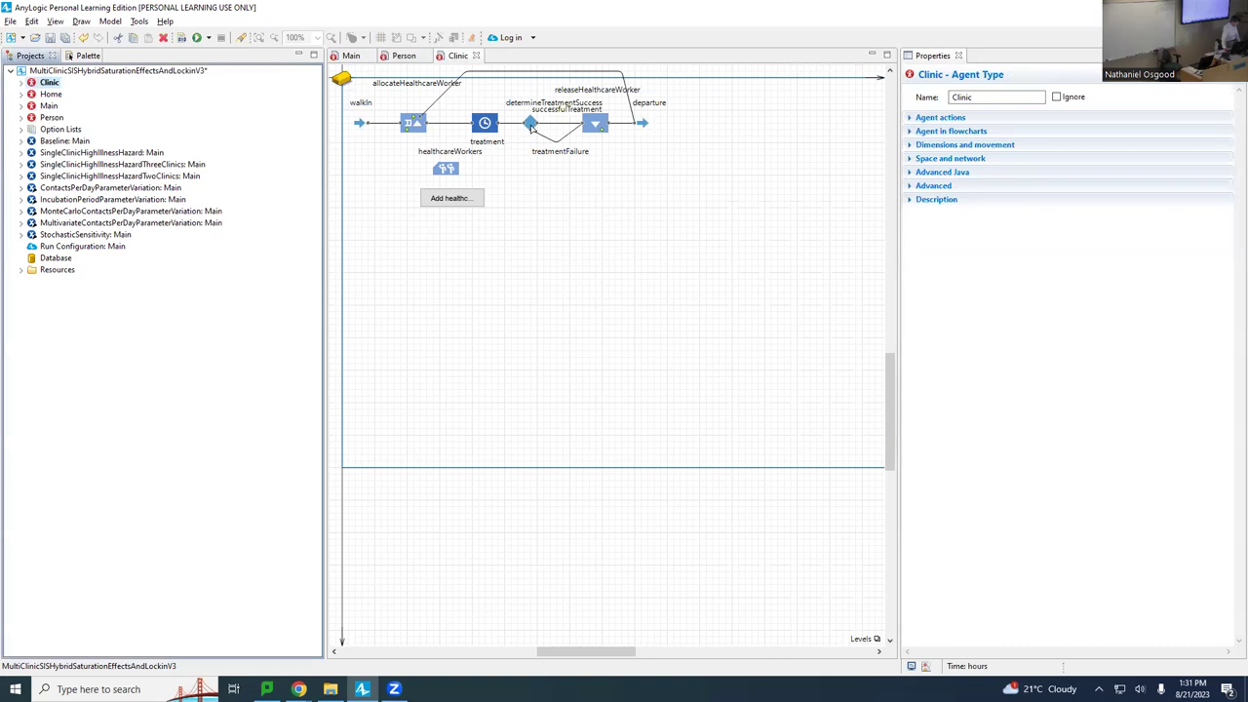
click(530, 125)
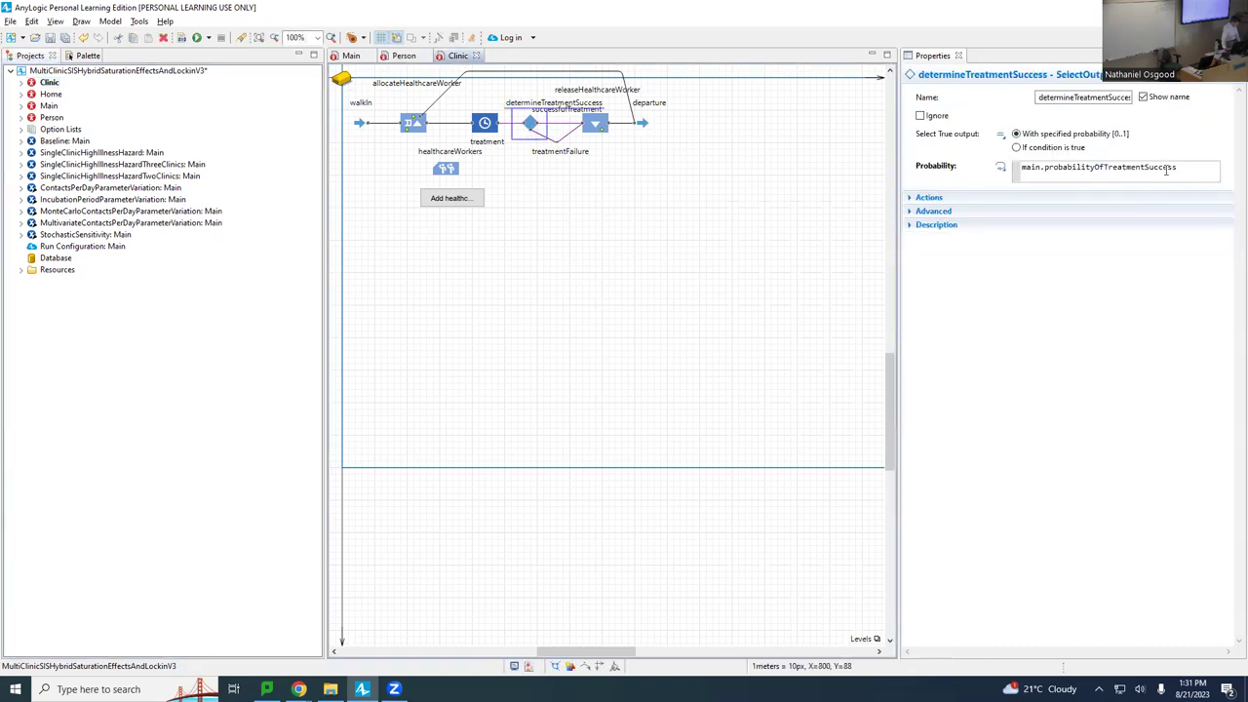
drag(1180, 167, 1042, 168)
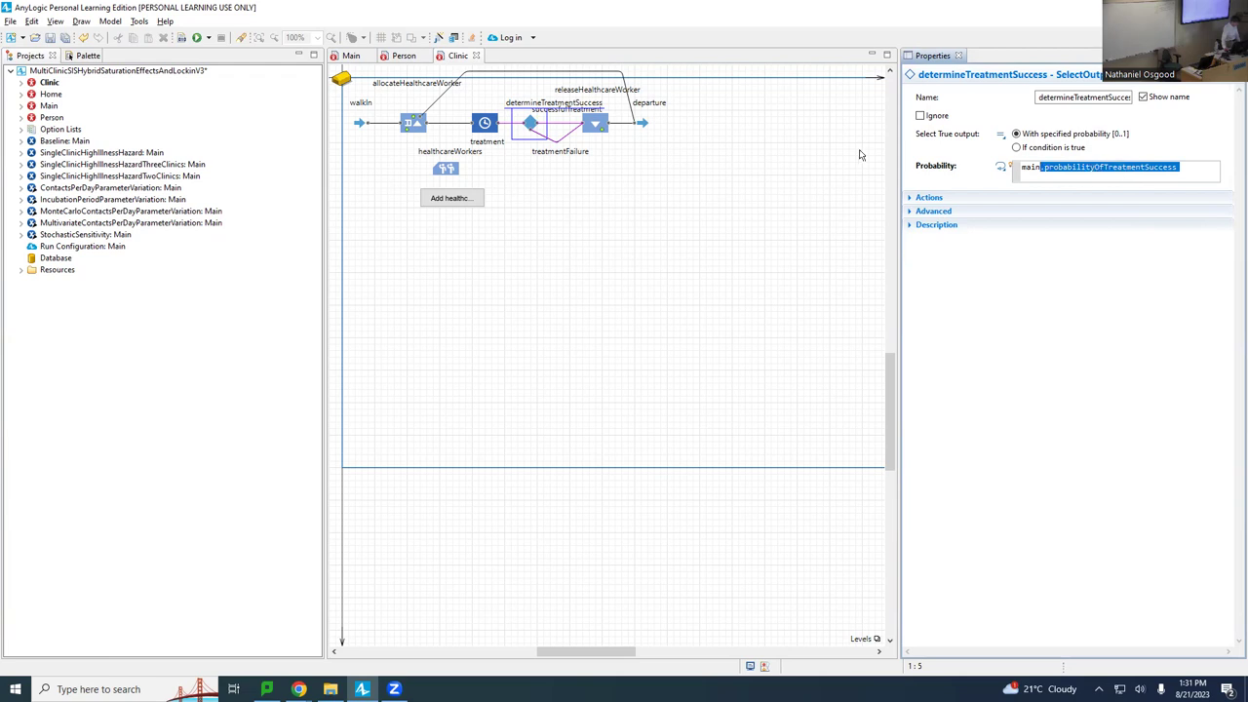
click(1022, 166)
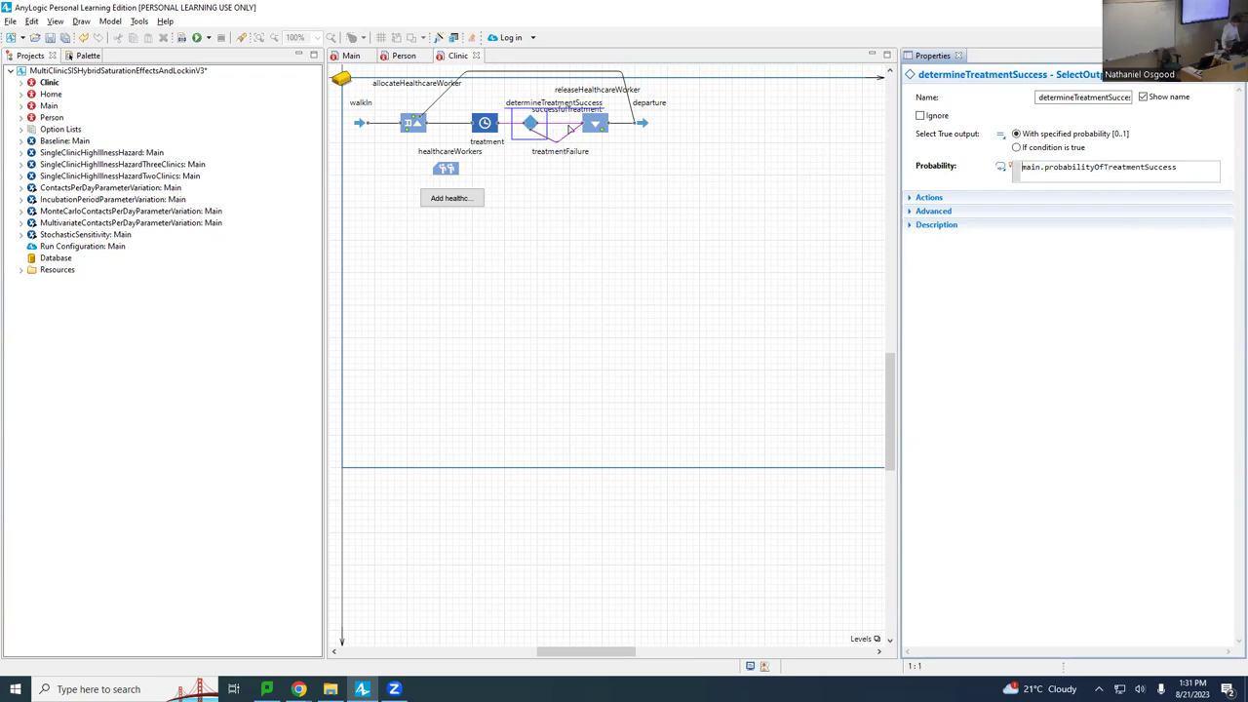
click(572, 127)
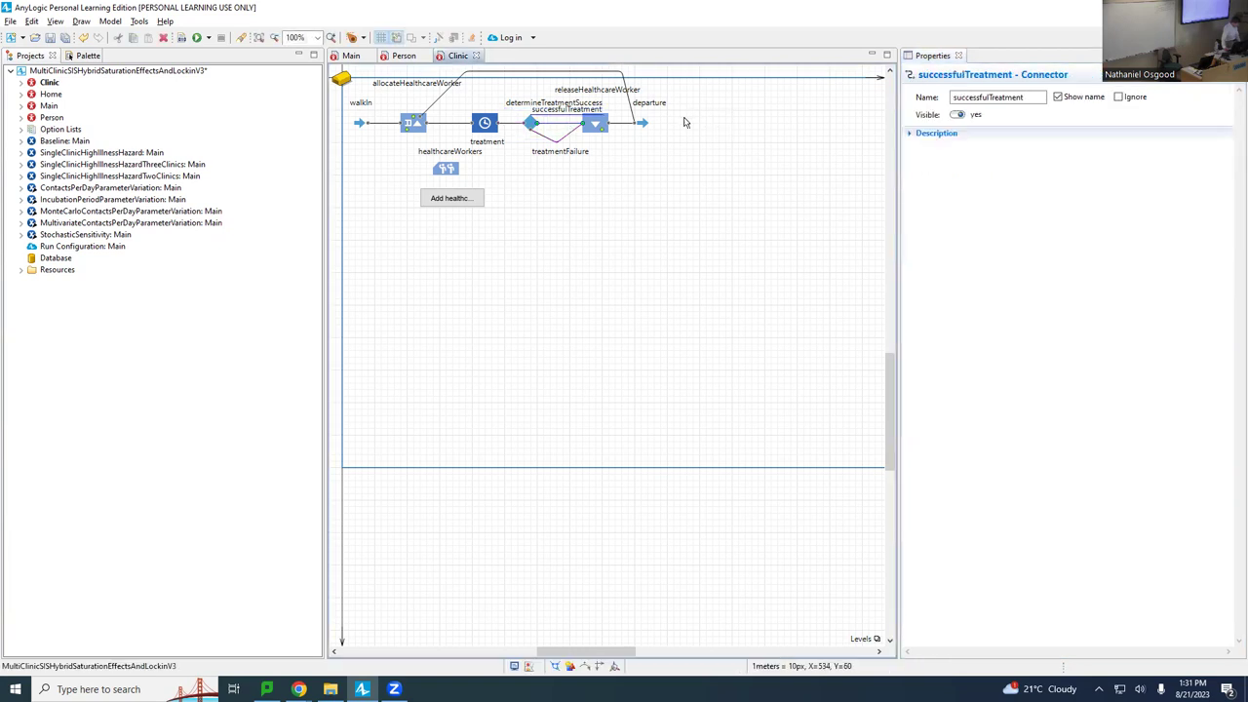
click(598, 124)
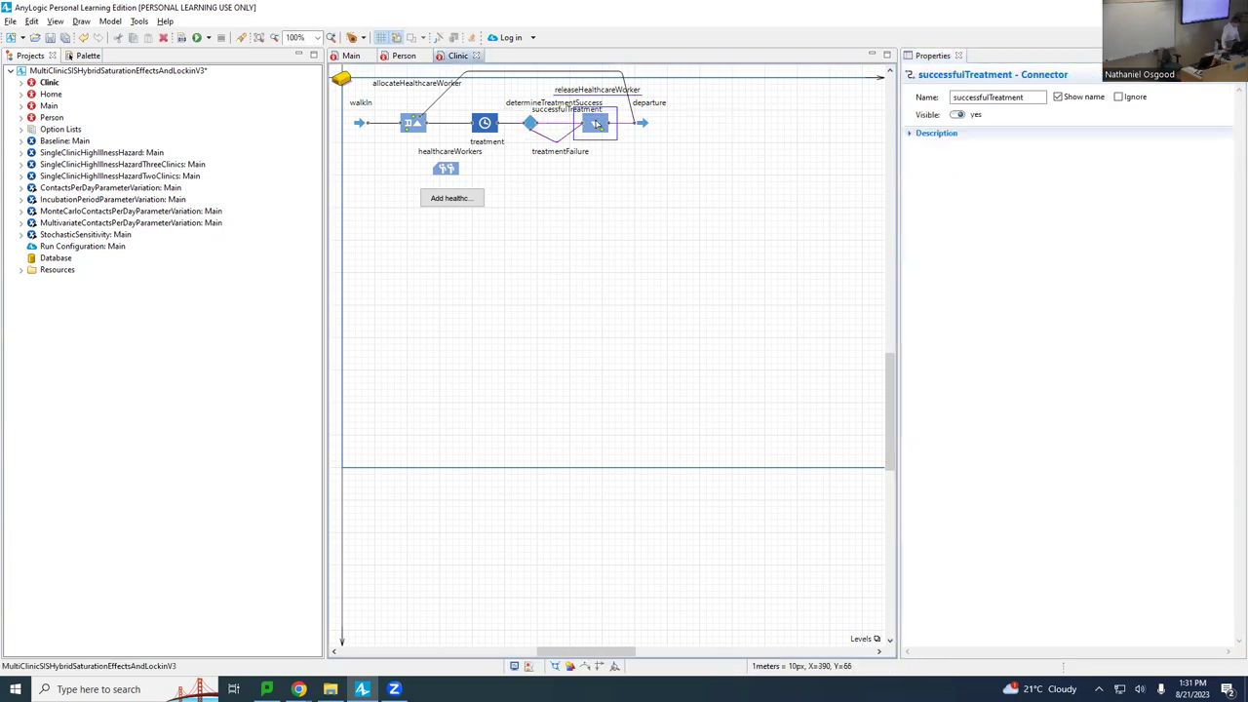
click(532, 127)
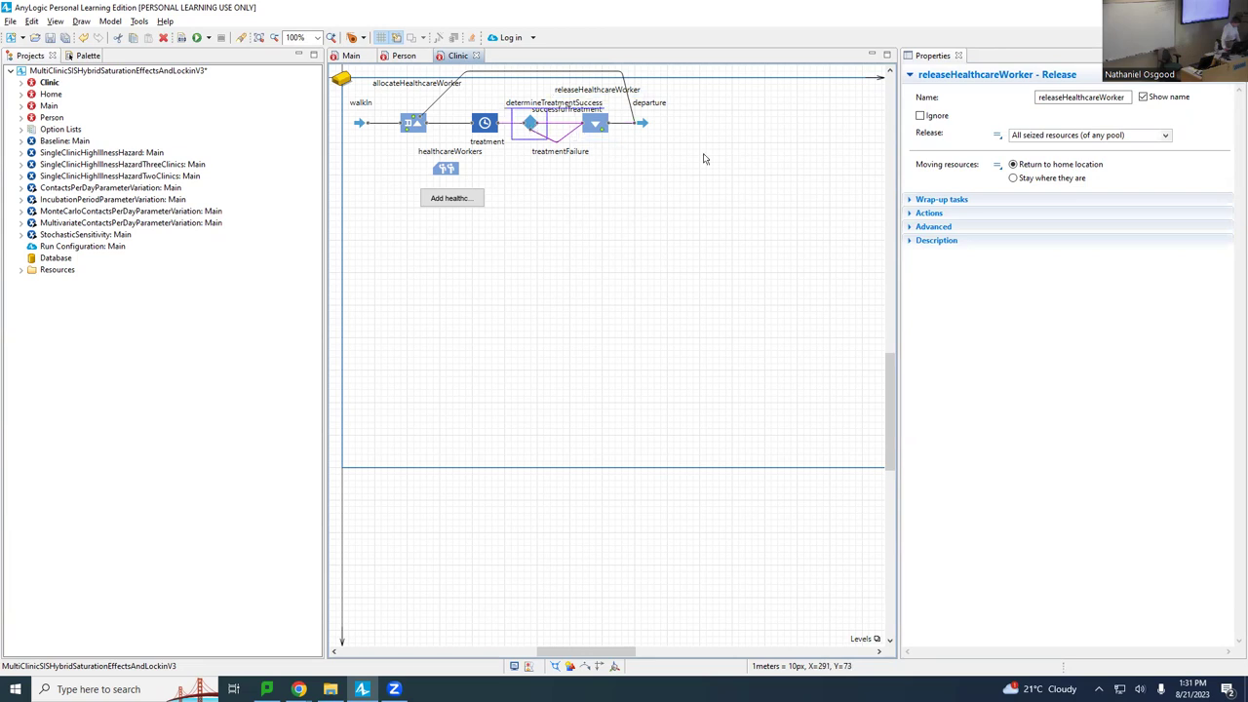
click(918, 198)
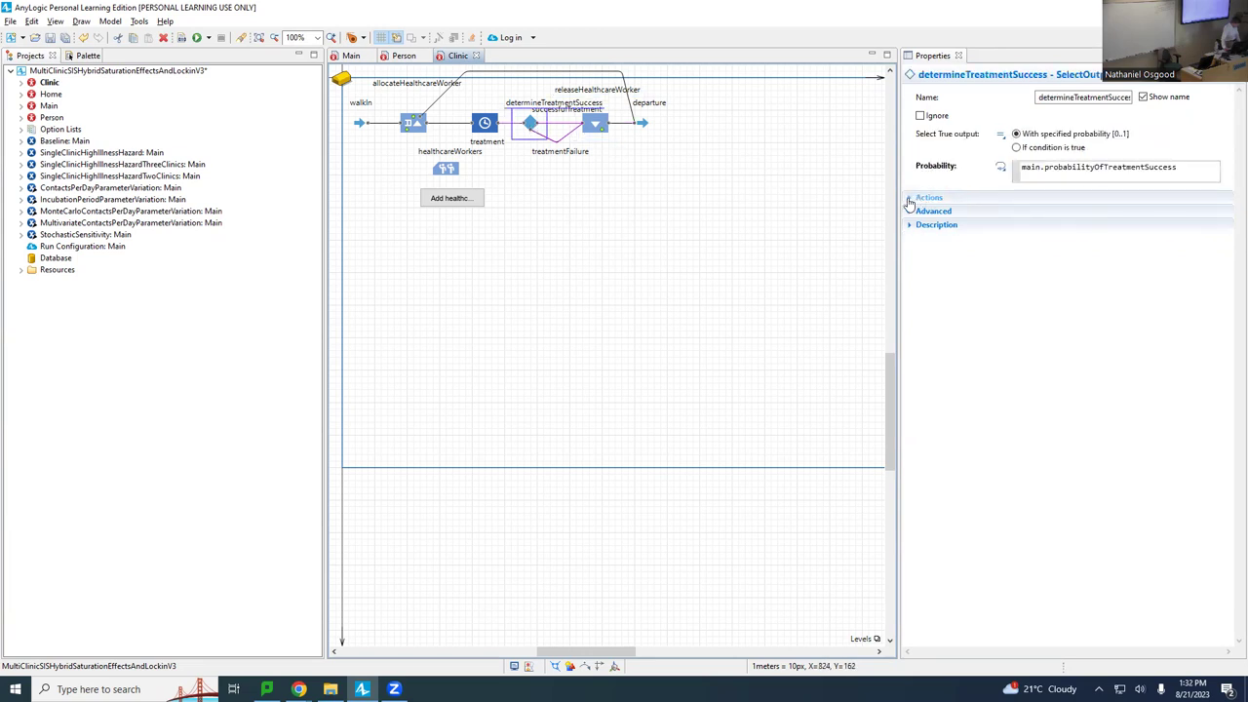
drag(1160, 245, 992, 239)
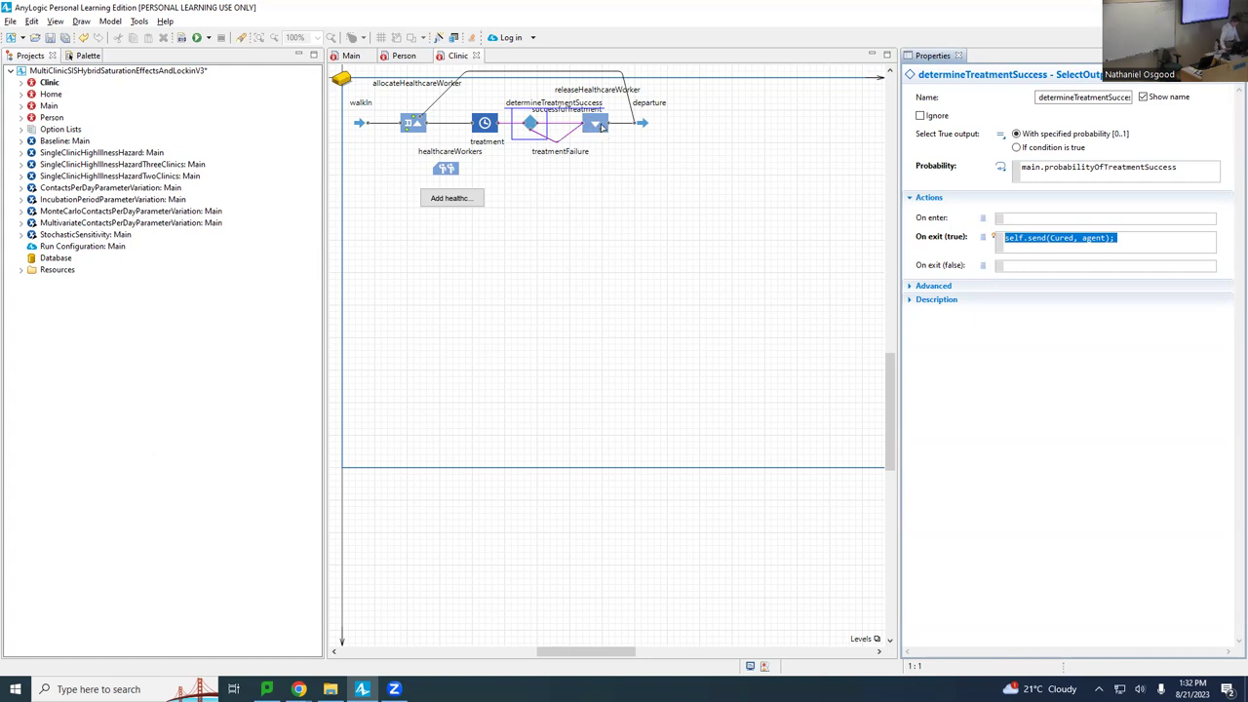
Step: Examine the Clinic's releaseHealthcareWorker block and the allocateHealthcareWorker block's advanced settings, particularly its exit timeout
click(598, 125)
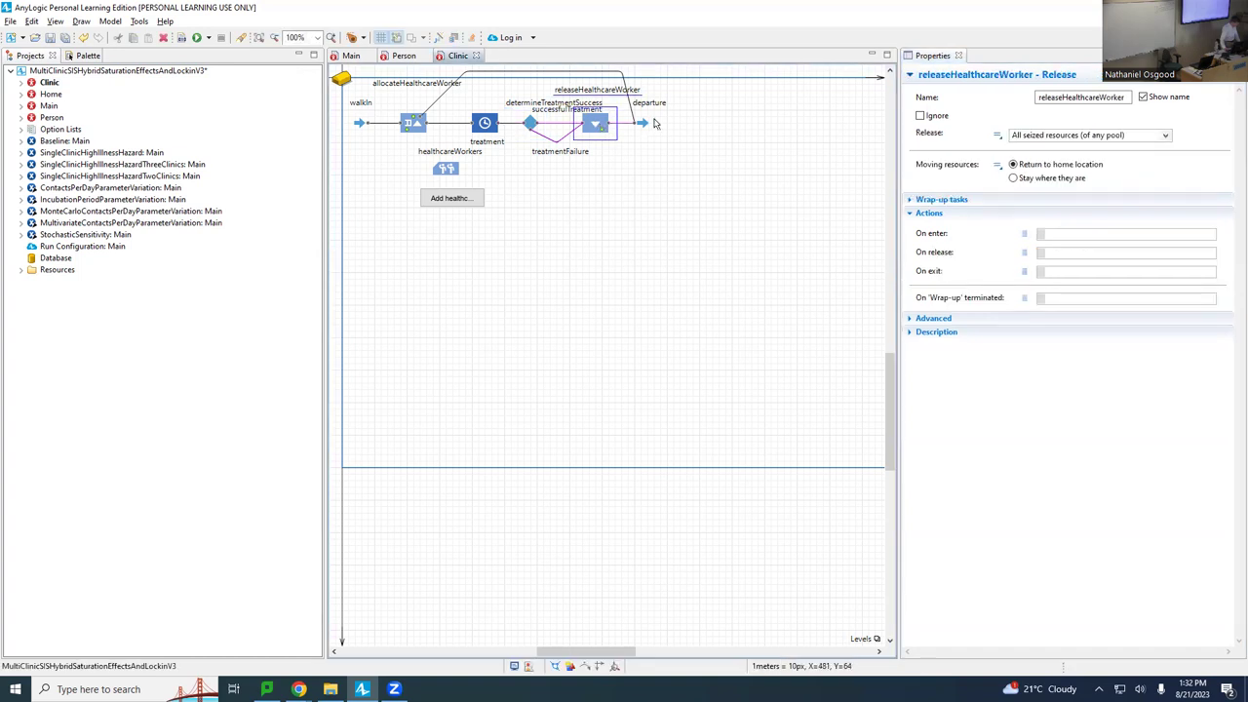
click(417, 127)
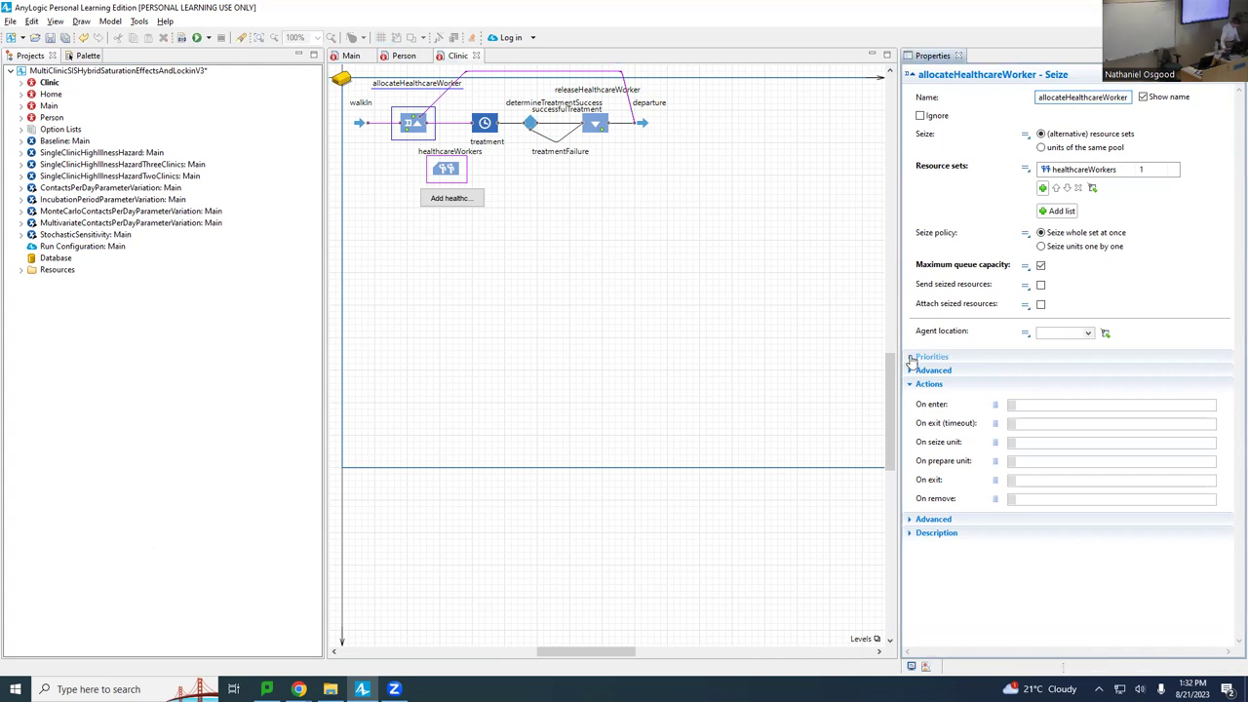
click(910, 359)
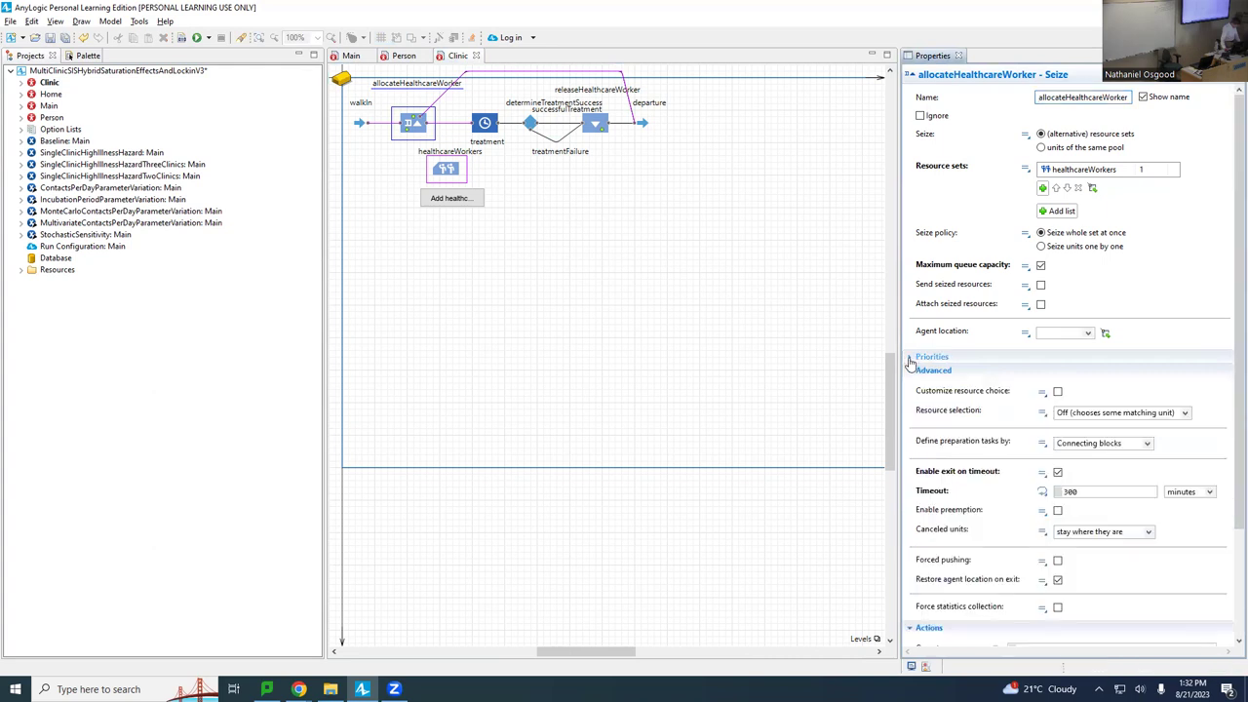
double_click(1066, 492)
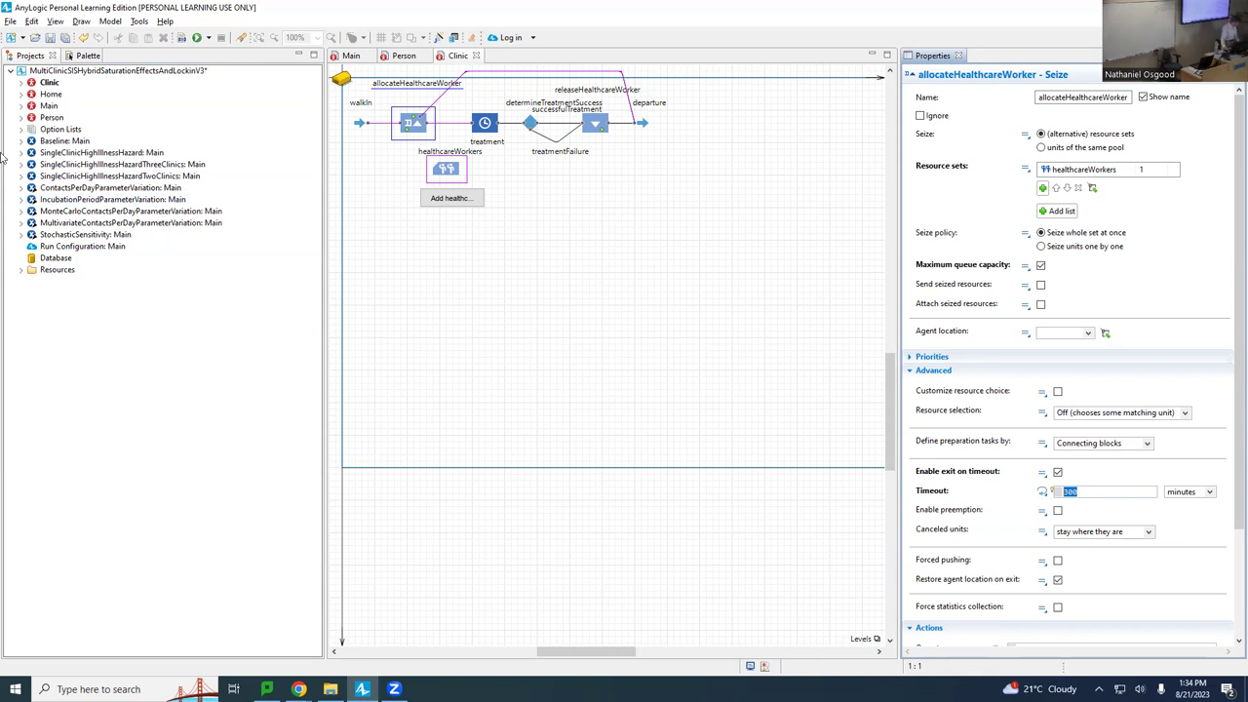
Step: Review Person's startingTransitToCare transition and the contact transition inside InfectiveAndSymptomatic, checking their rates, actions and guards
click(406, 55)
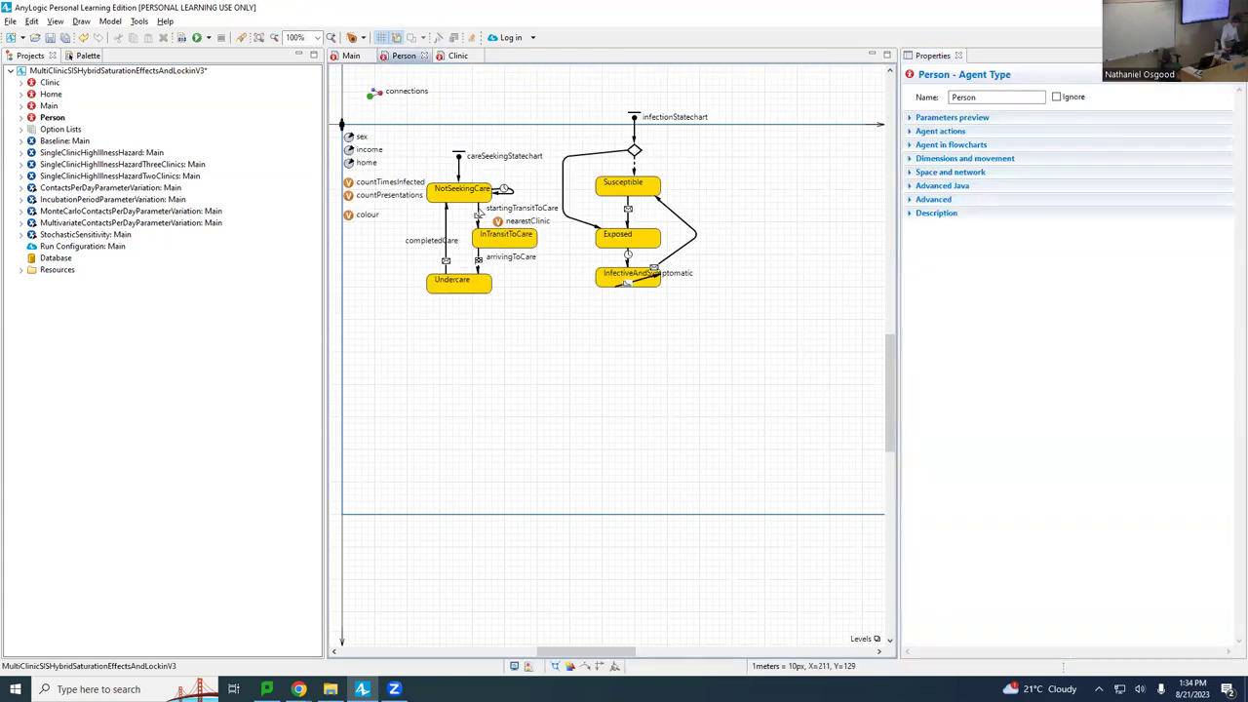
click(478, 215)
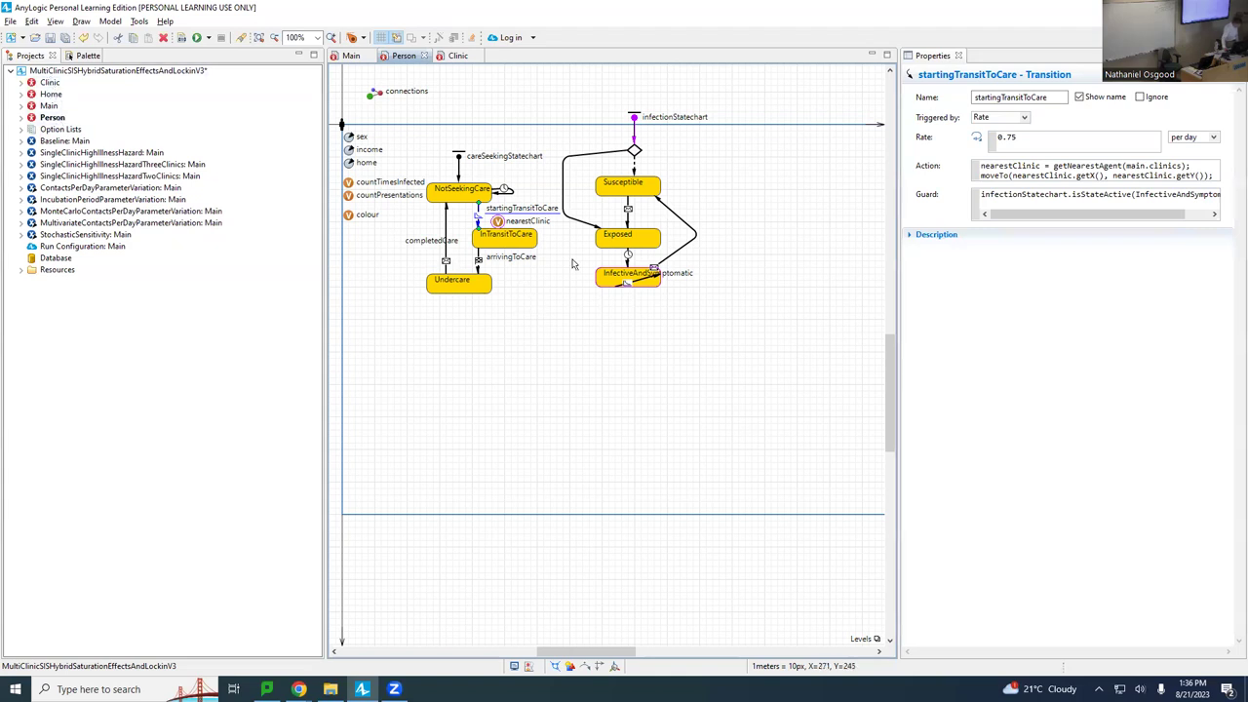
click(621, 287)
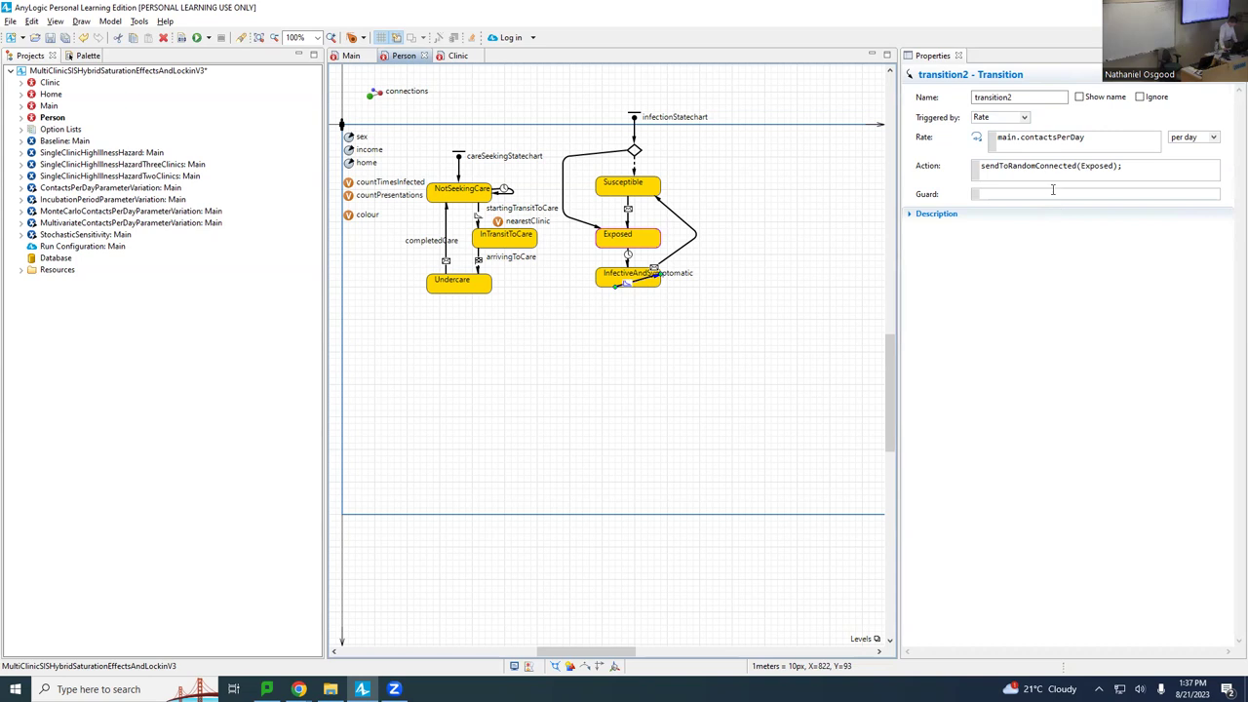
Step: Launch the SingleClinicHighIllnessHazard experiment and start its simulation run
click(104, 154)
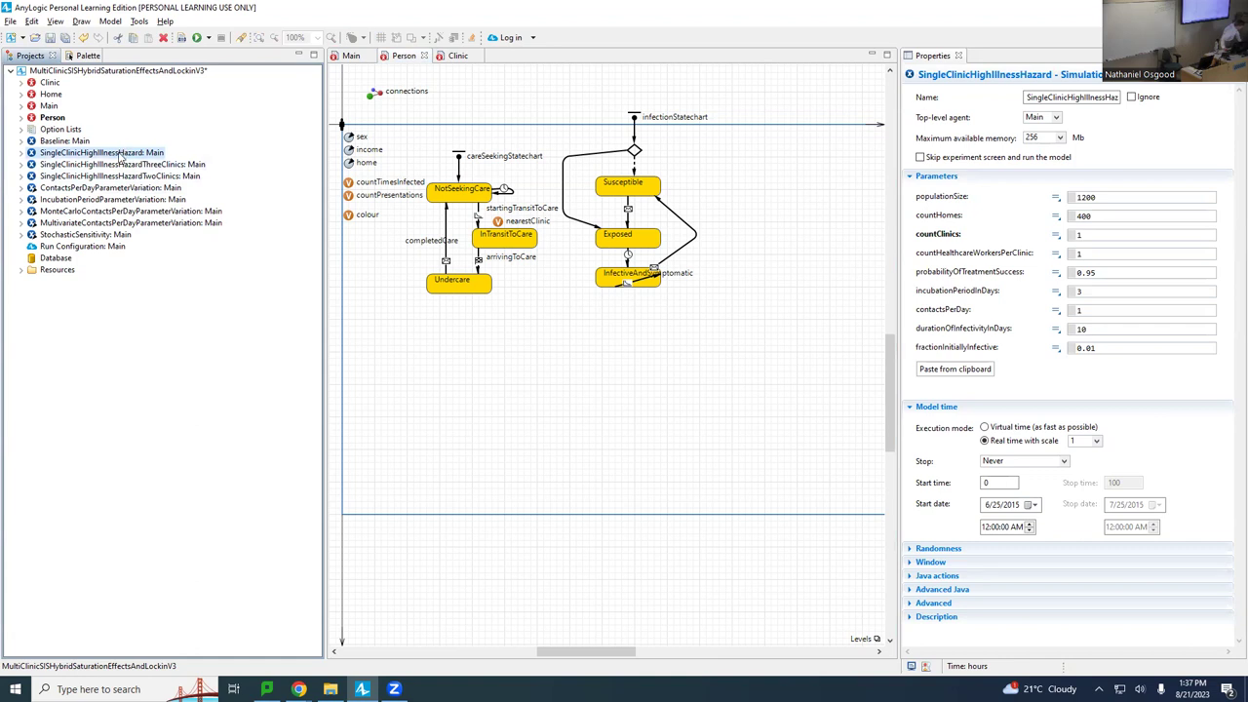
right_click(120, 156)
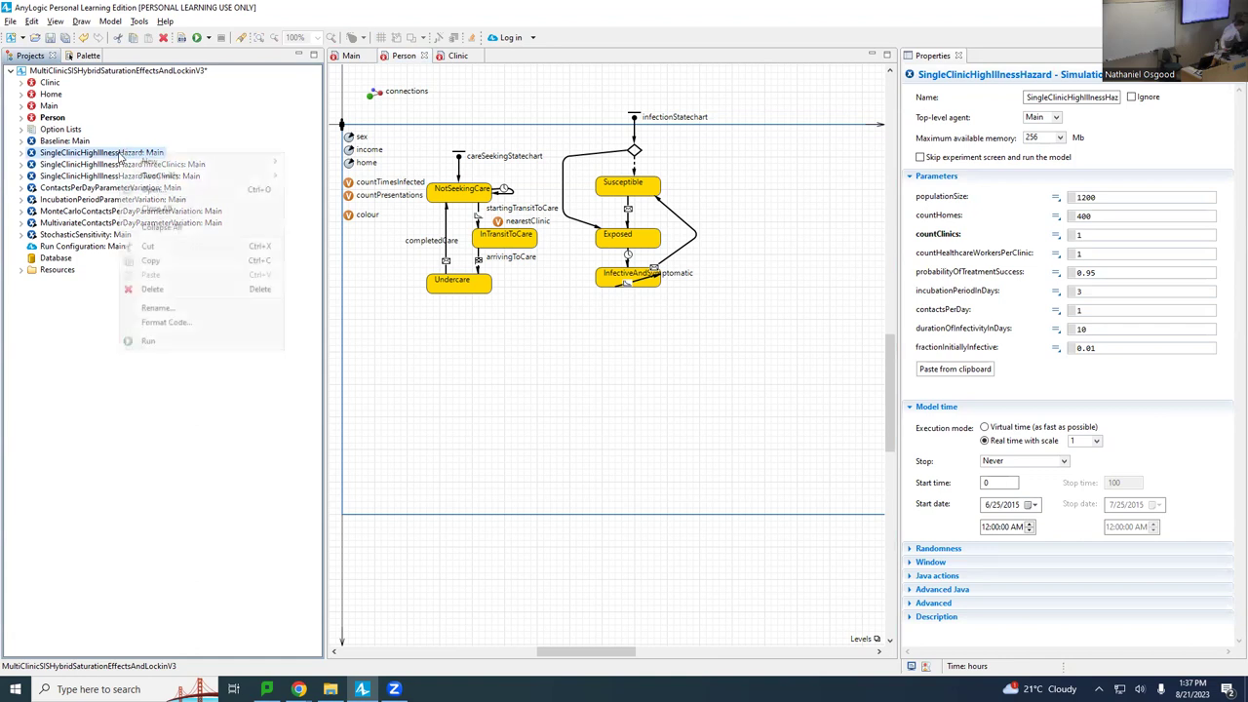
click(156, 341)
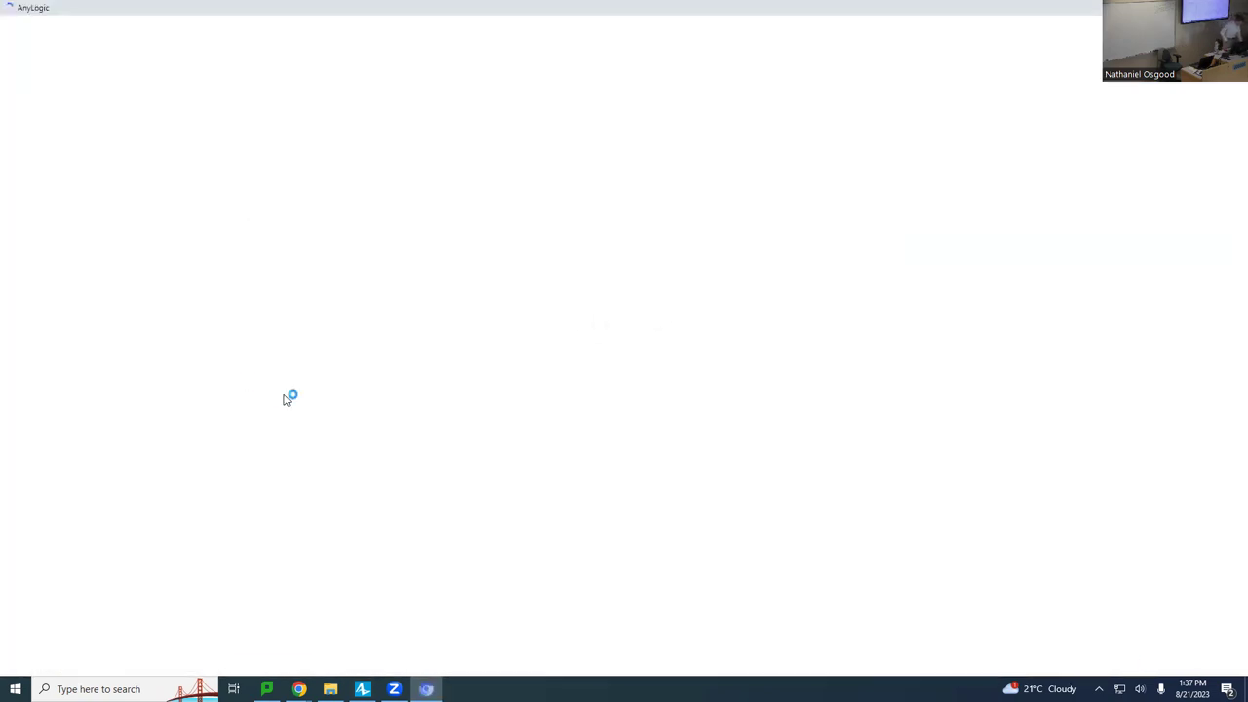
key(alt+Tab)
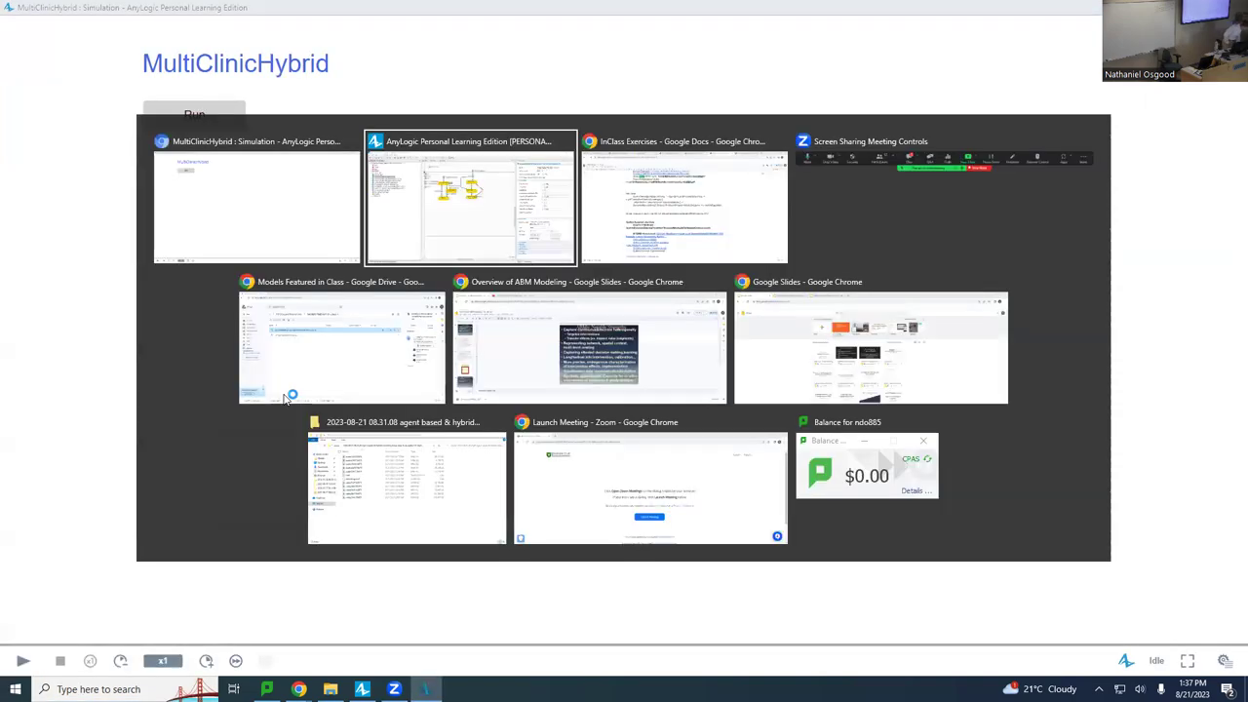
key(alt+Tab)
key(alt+Tab)
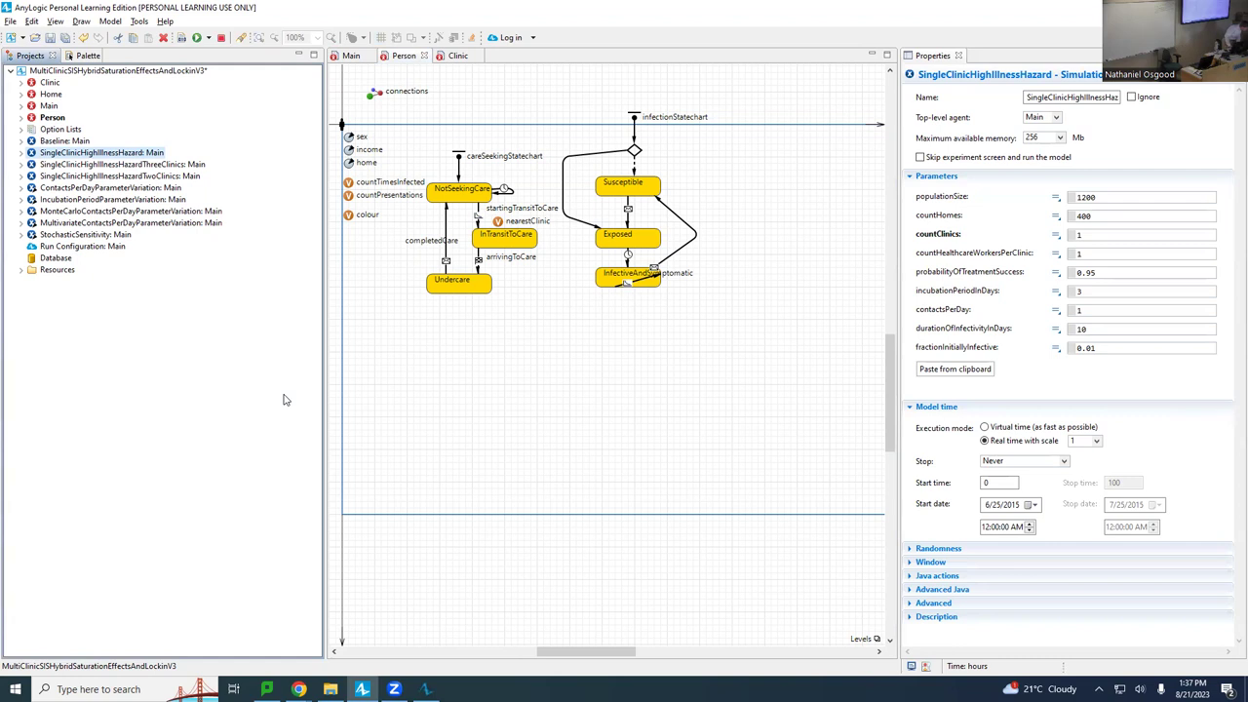
key(alt+Tab)
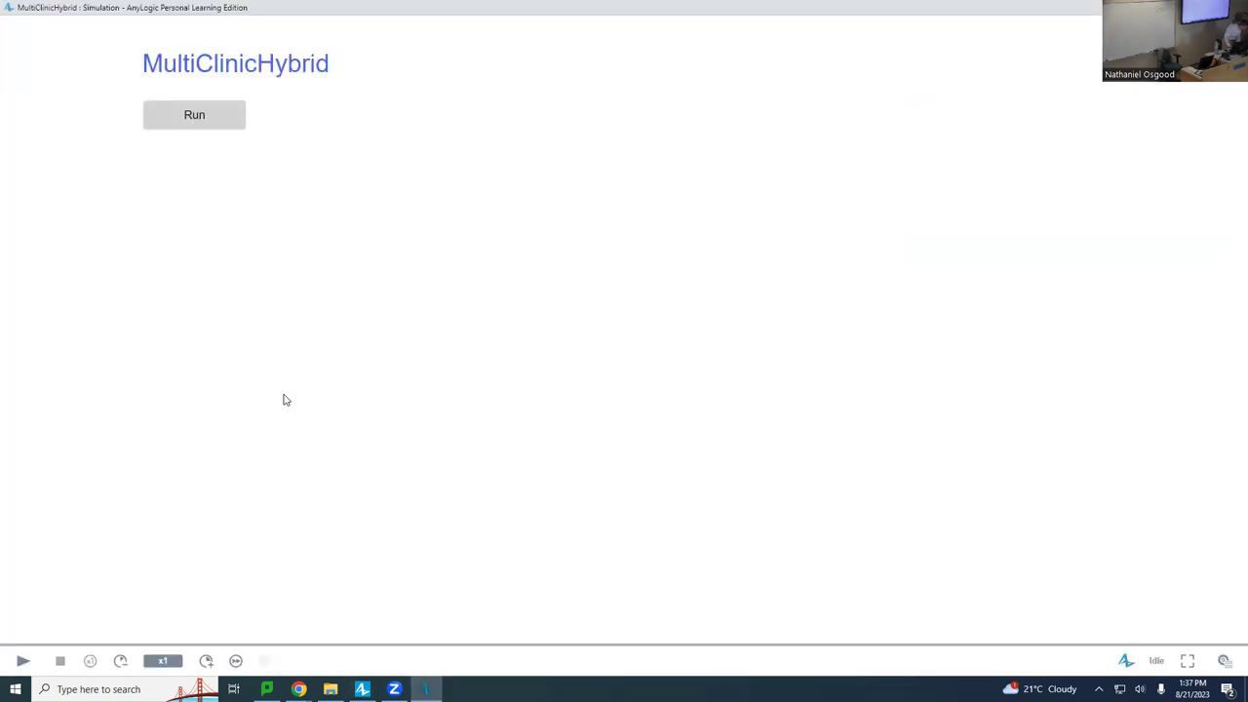
click(168, 125)
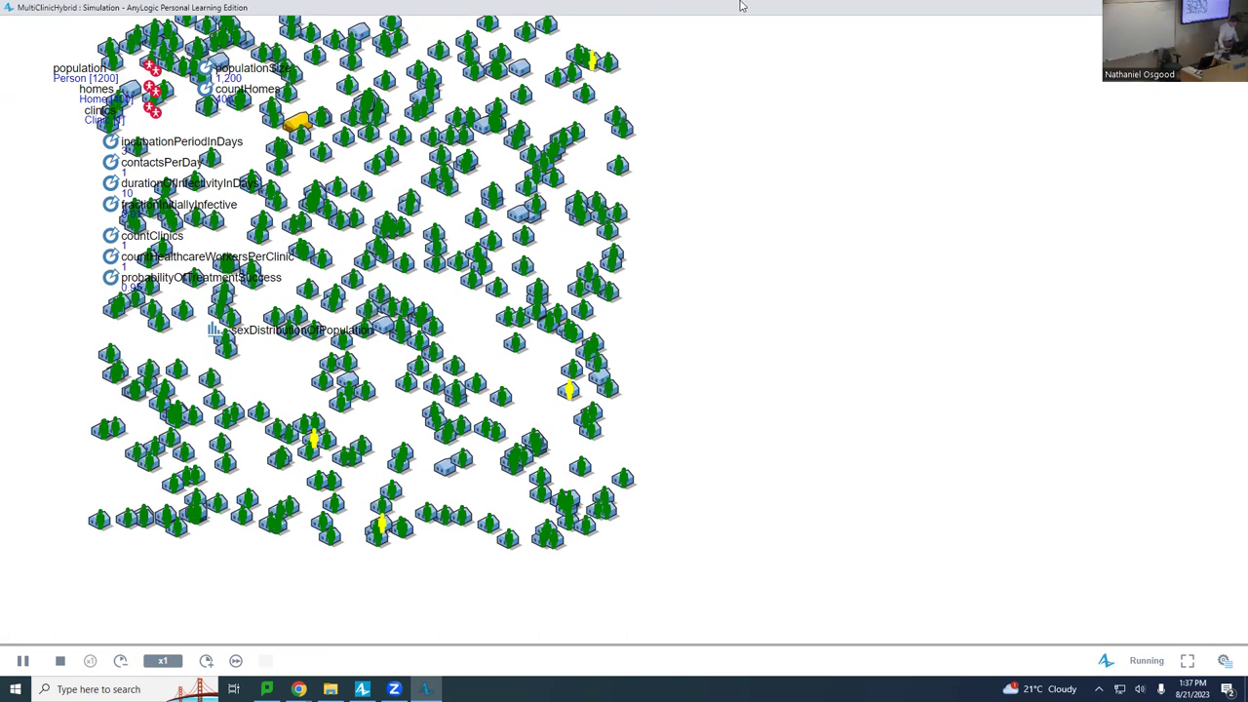
Step: Show the developer panel beside the running simulation and raise the simulation speed to x5
drag(748, 100, 813, 156)
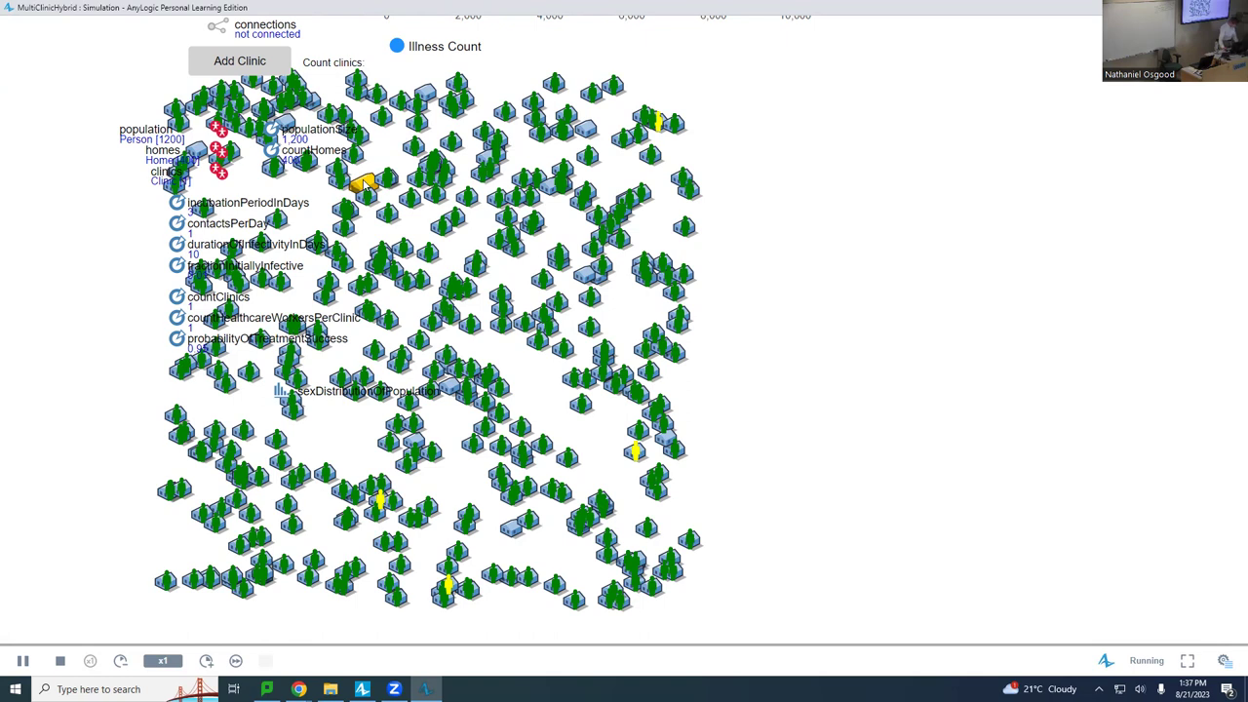
click(362, 690)
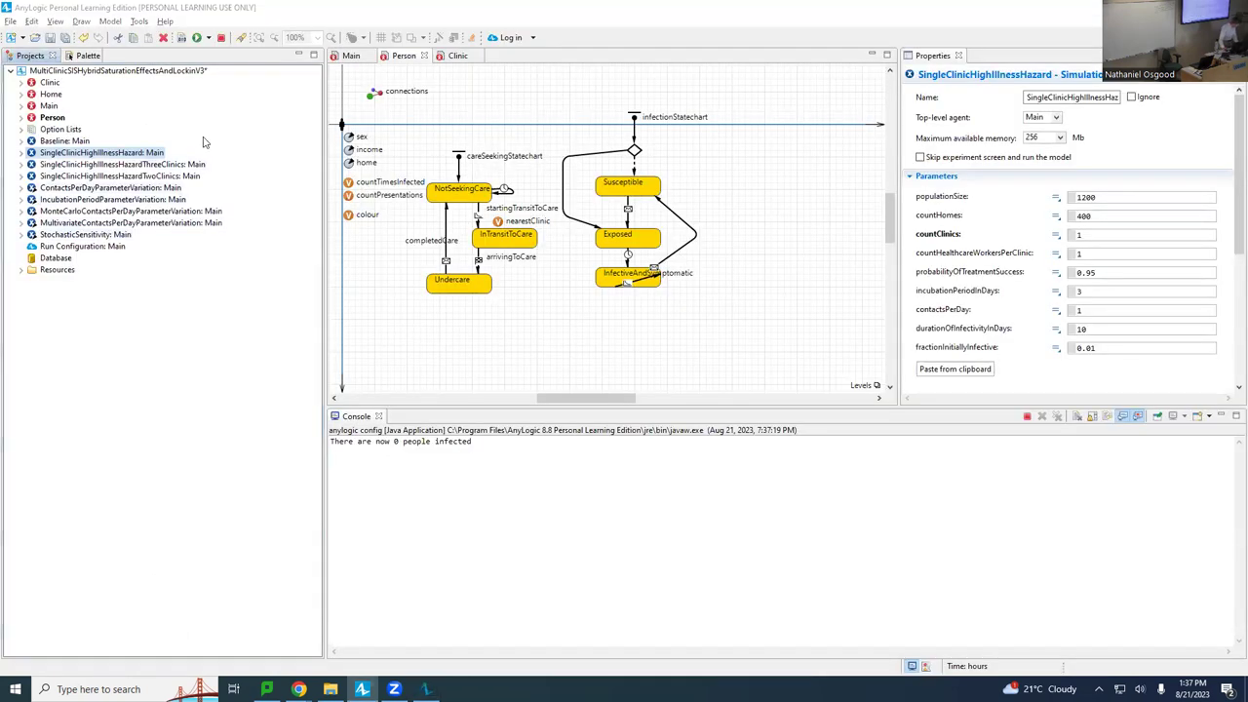
key(alt+Tab)
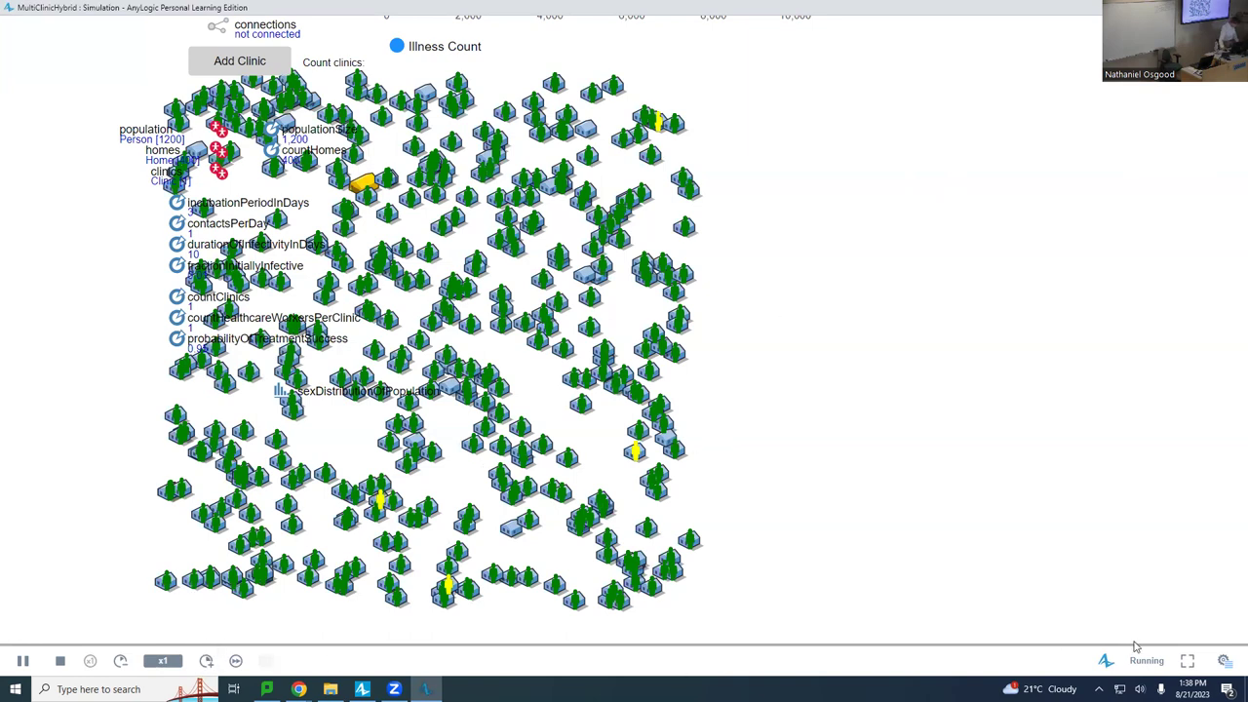
click(1224, 661)
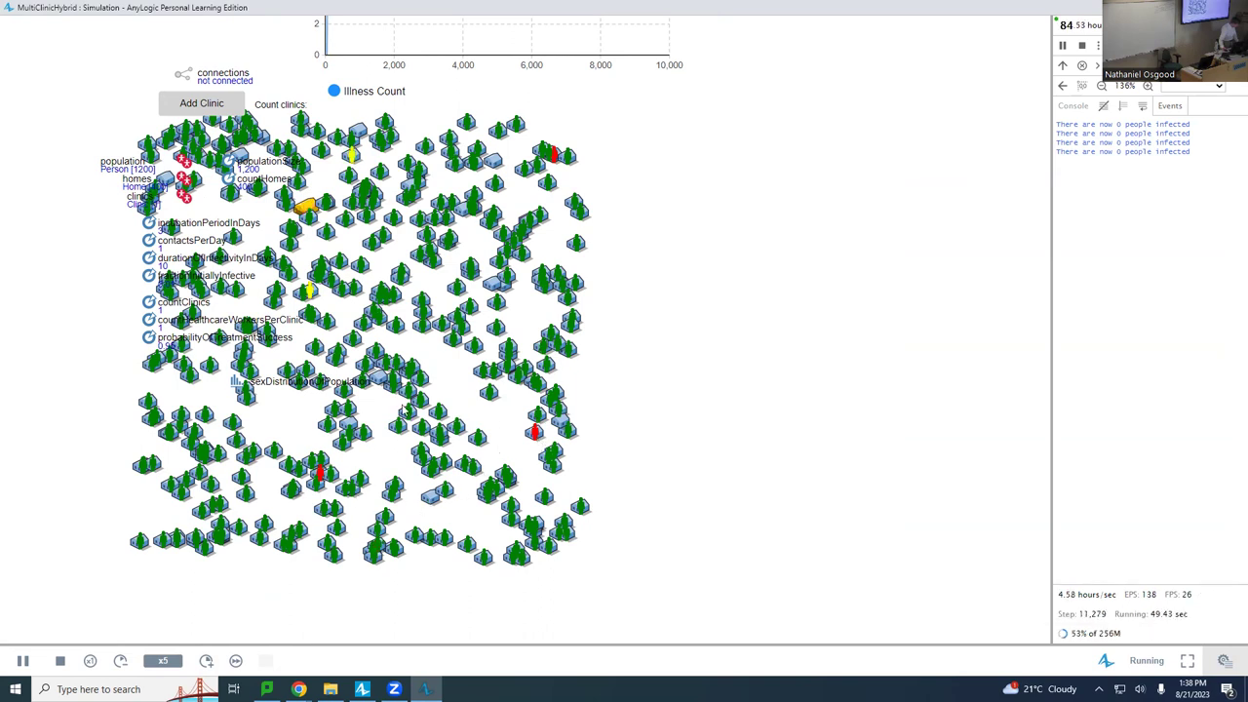
drag(732, 267, 733, 306)
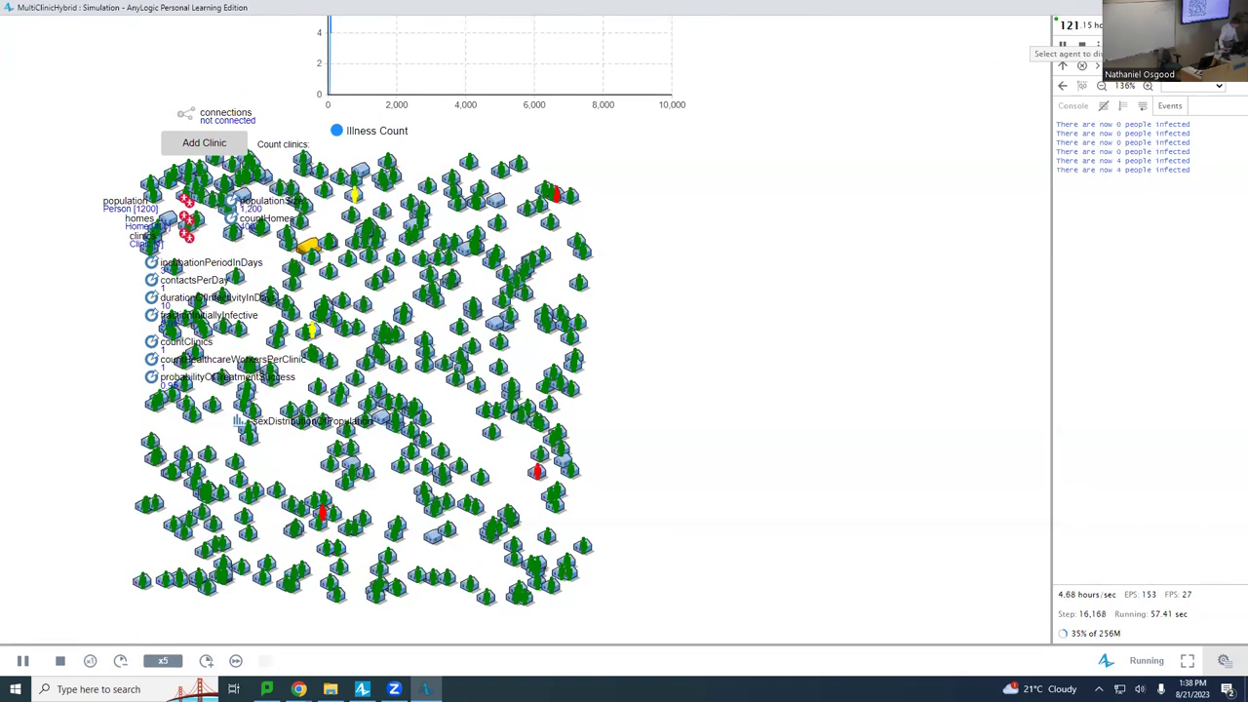
Step: Display the single agent of the clinics population to watch its flowchart in the running simulation
click(1170, 86)
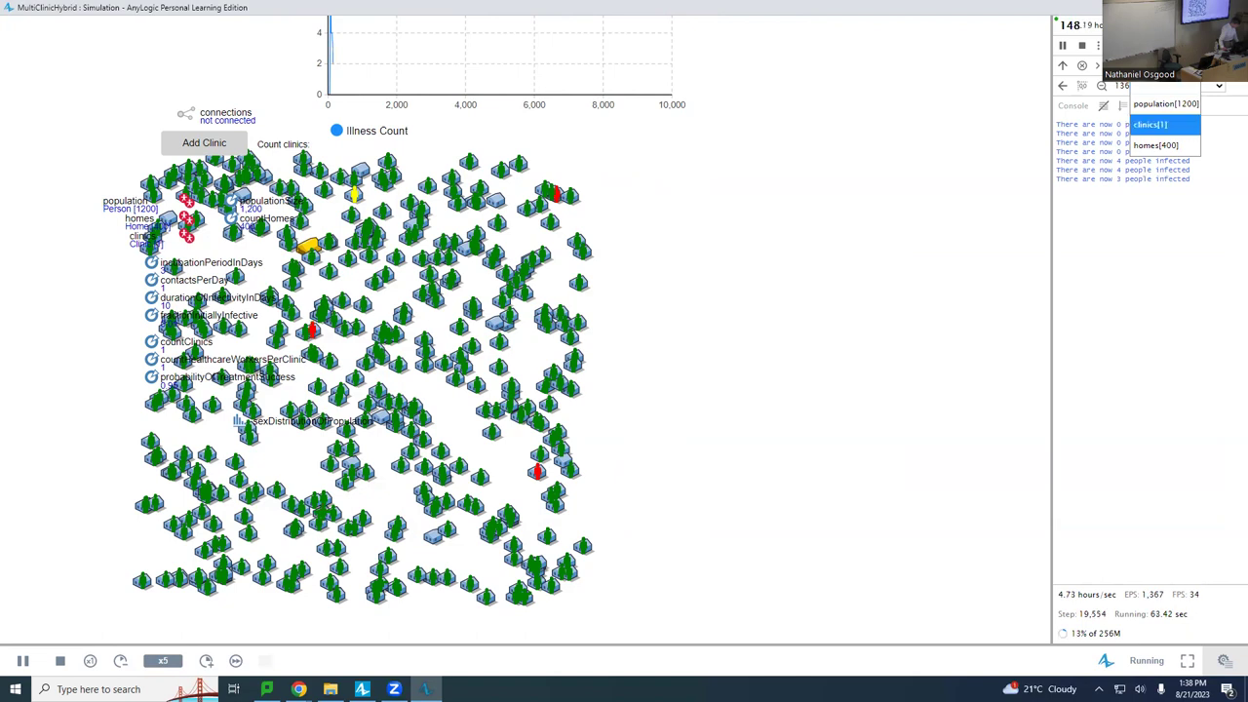
click(1225, 660)
click(1225, 660)
click(1225, 660)
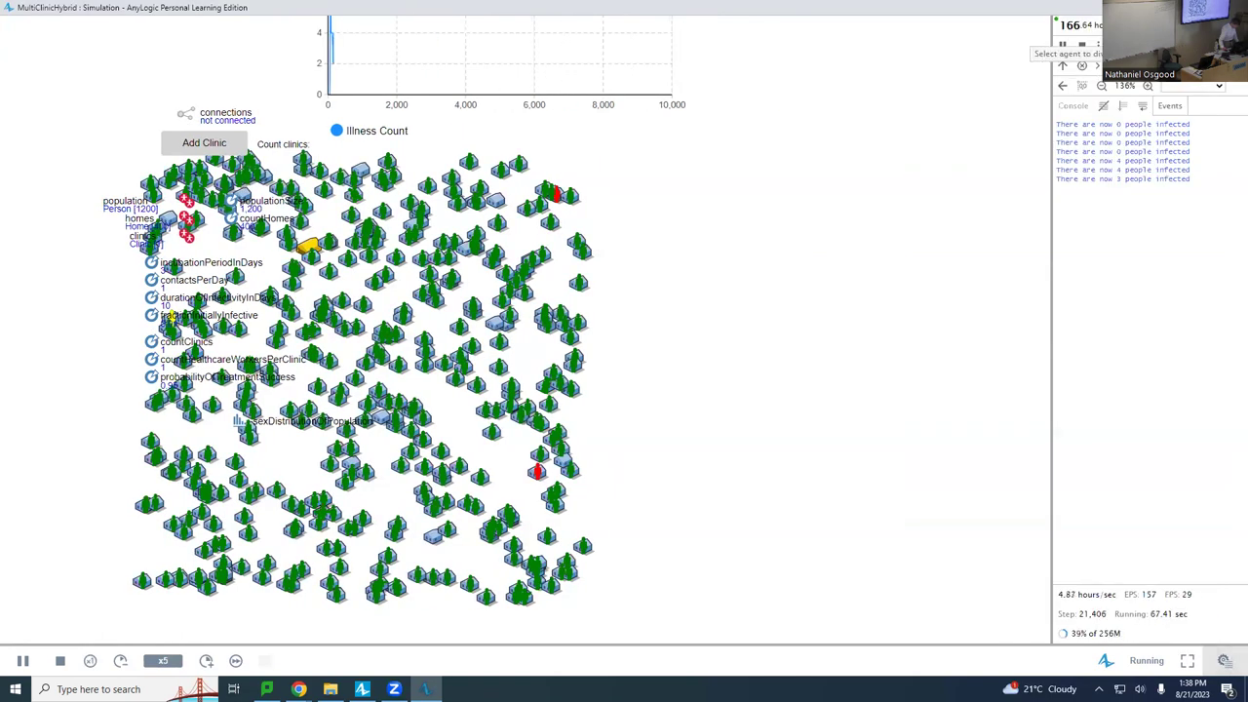
click(1166, 85)
click(1151, 124)
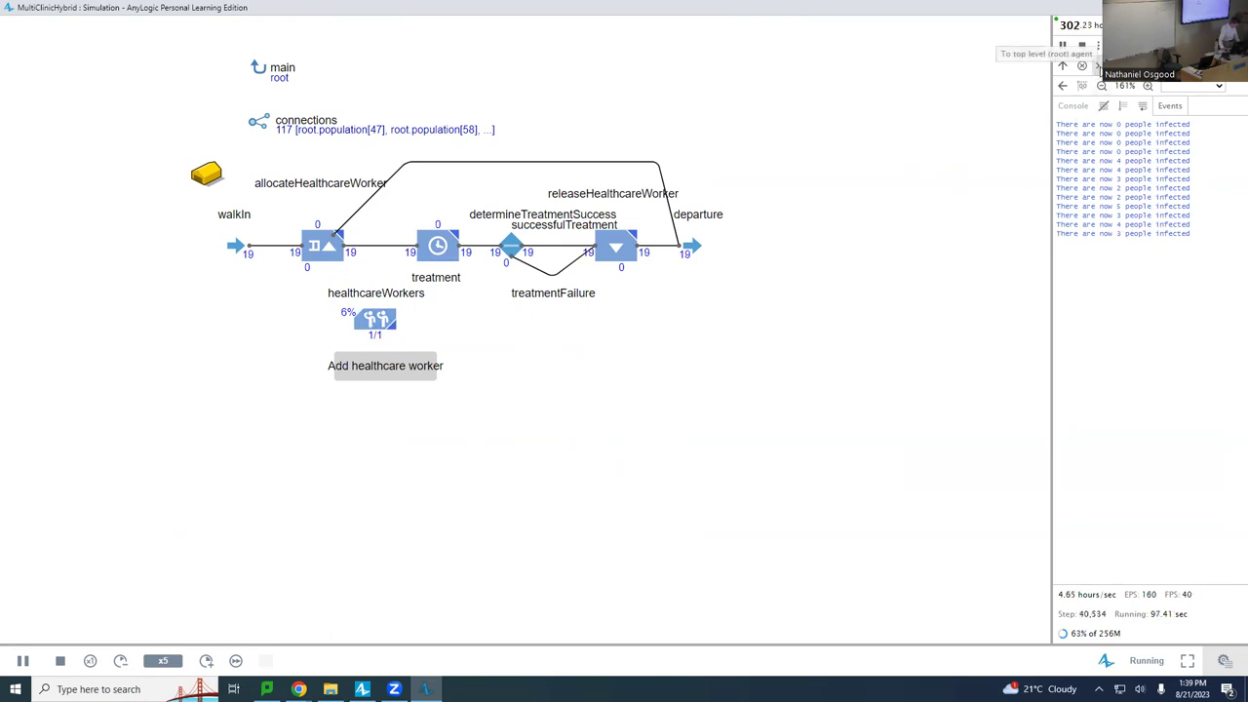
Step: Return to the top-level agent's view with the map and illness chart, and raise the simulation speed to x25
click(1083, 65)
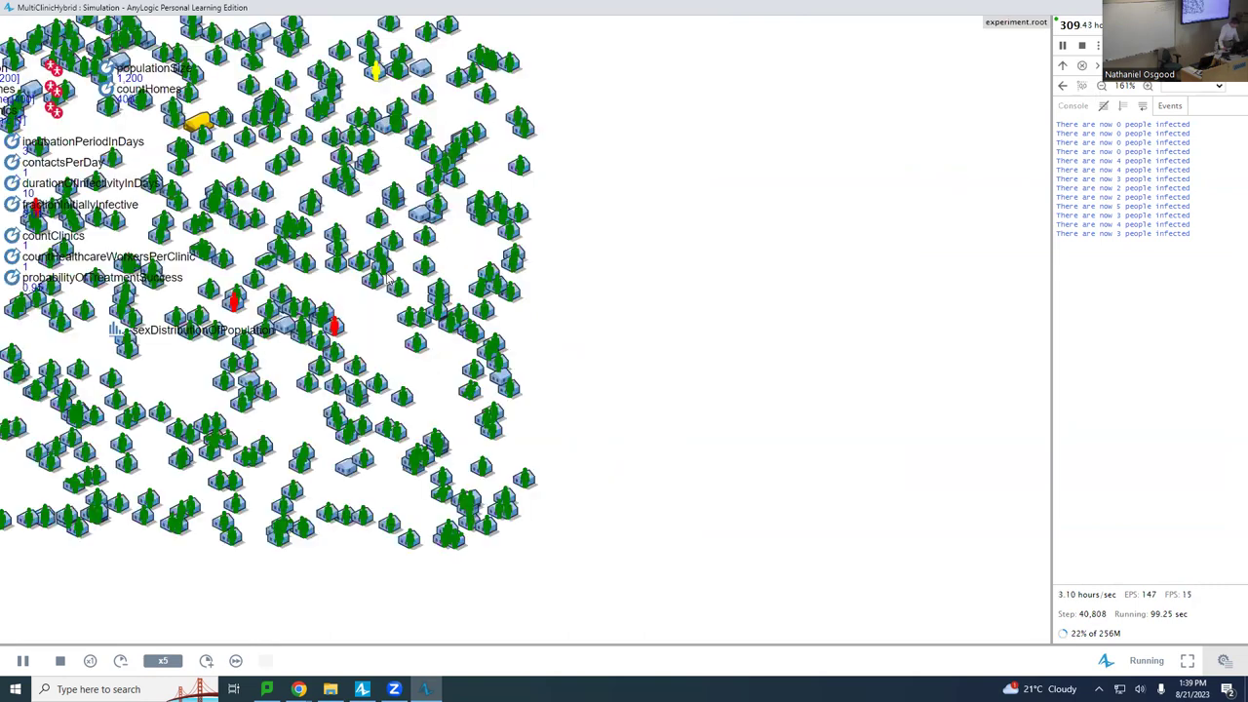
drag(602, 259, 832, 388)
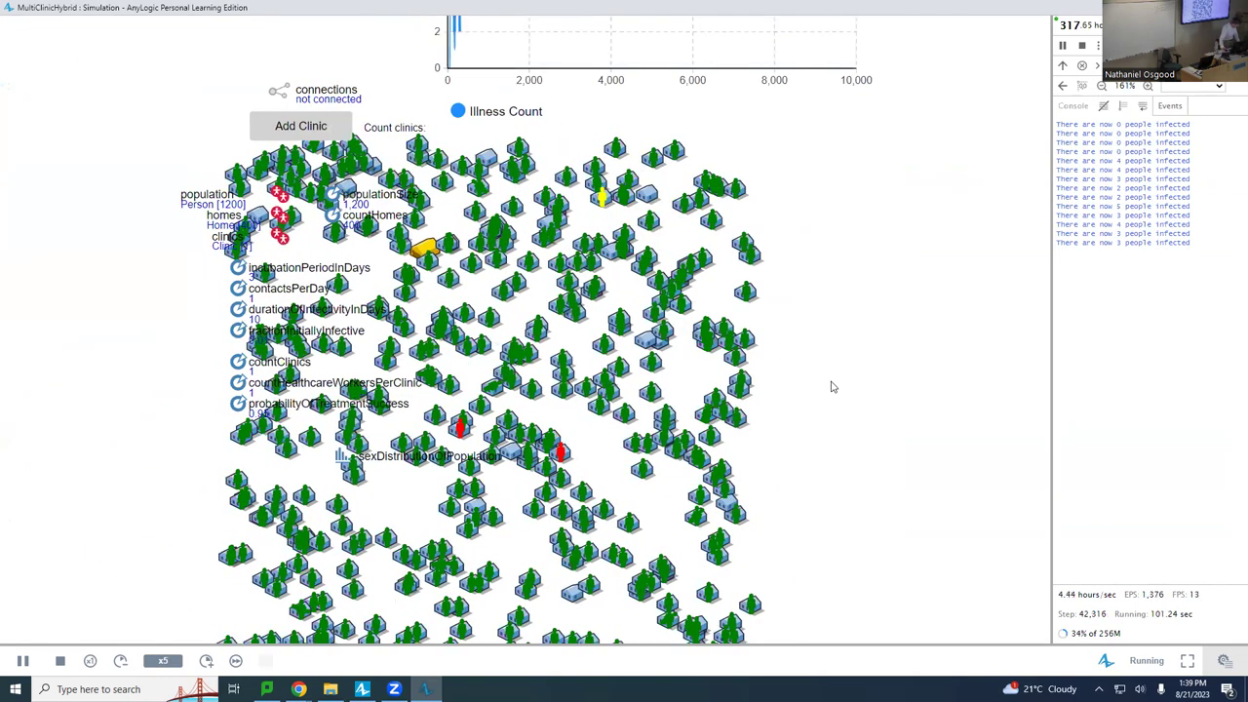
drag(794, 299, 802, 366)
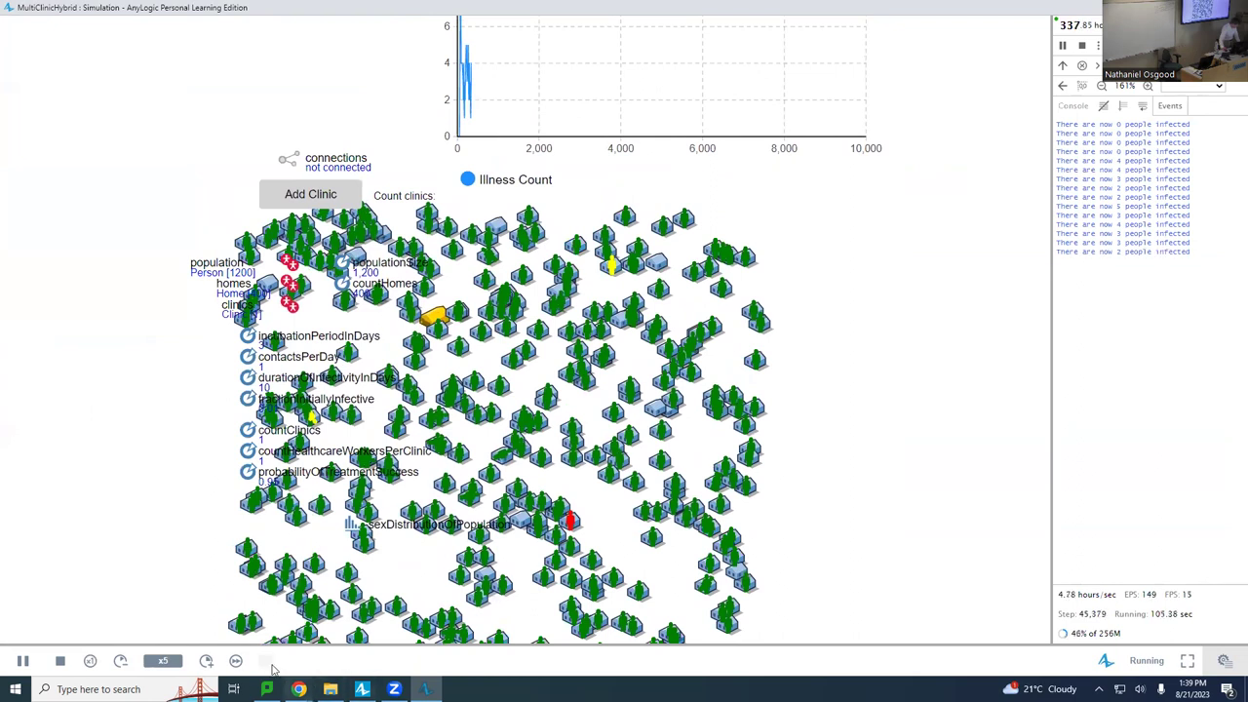
click(208, 661)
click(208, 660)
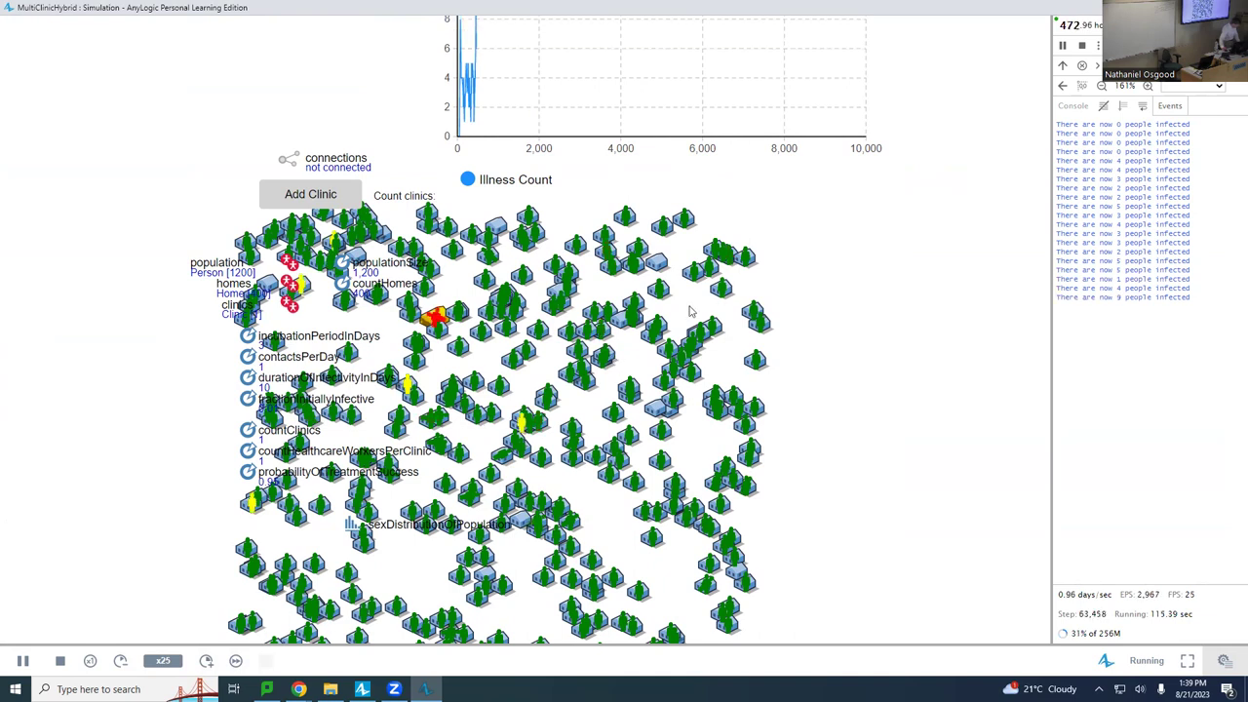
Step: Follow the illness charts above the map in the running simulation and raise its speed to x100
scroll(689, 310, up, 3)
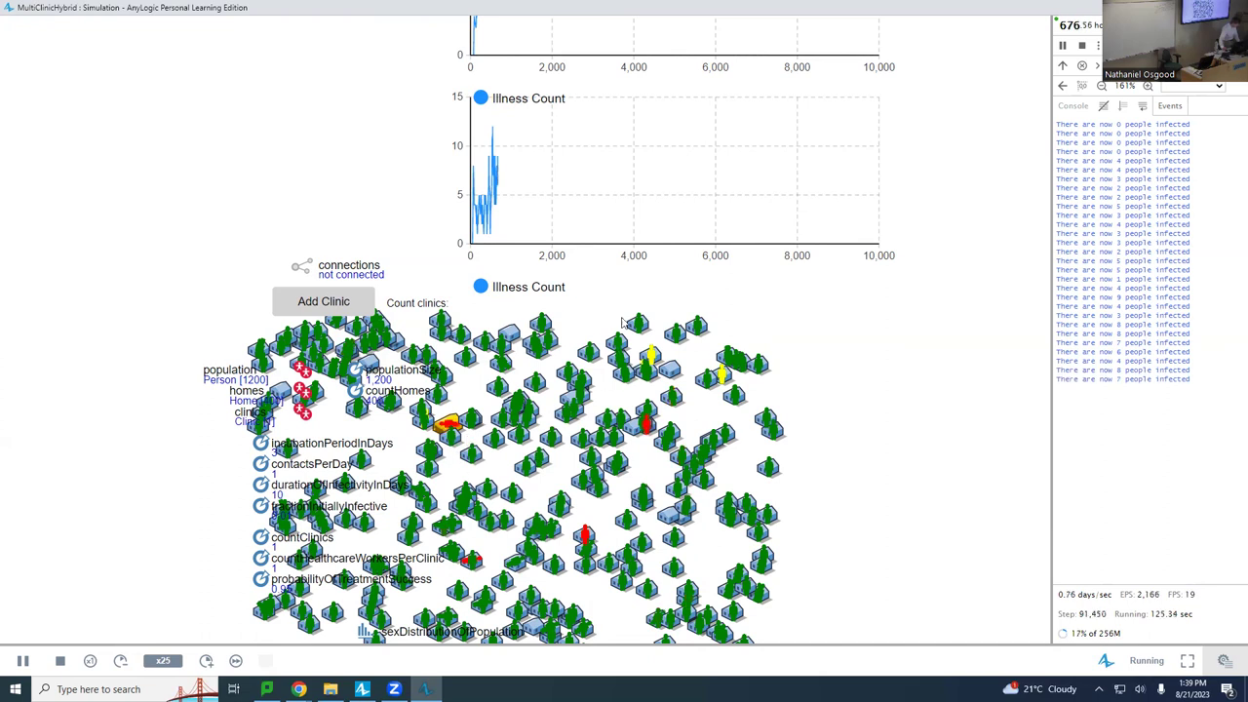
scroll(622, 322, up, 3)
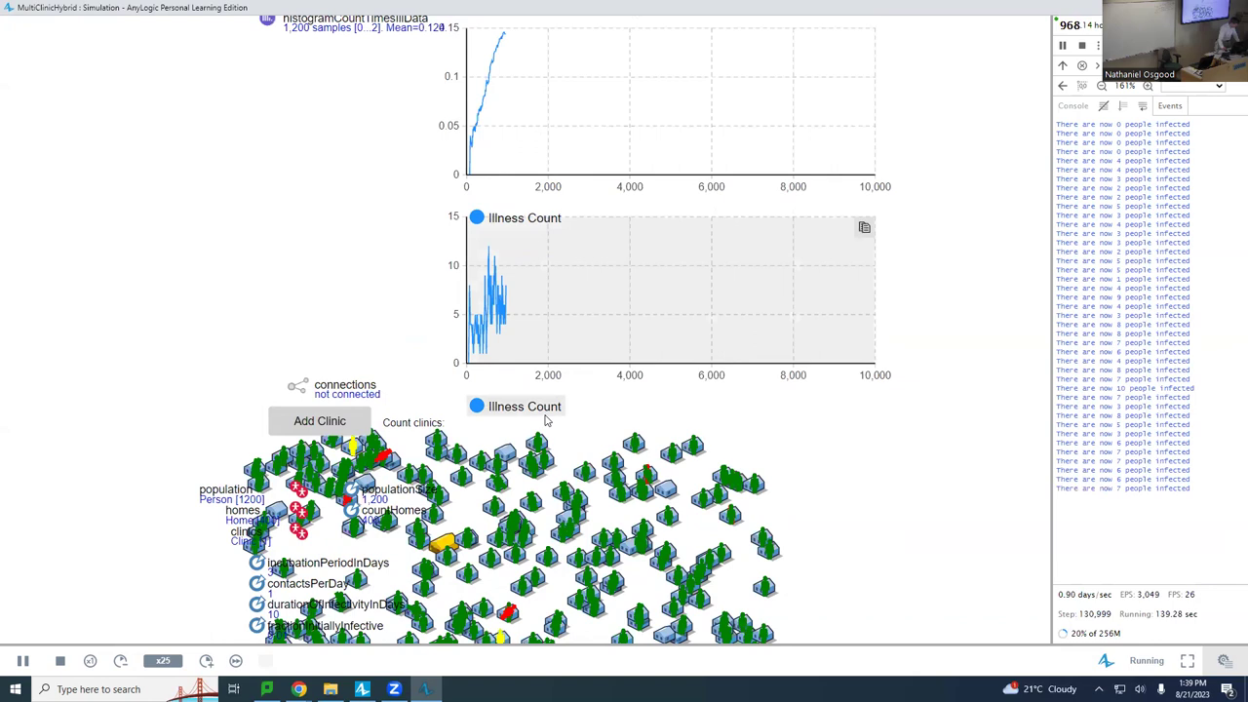
scroll(546, 419, down, 1)
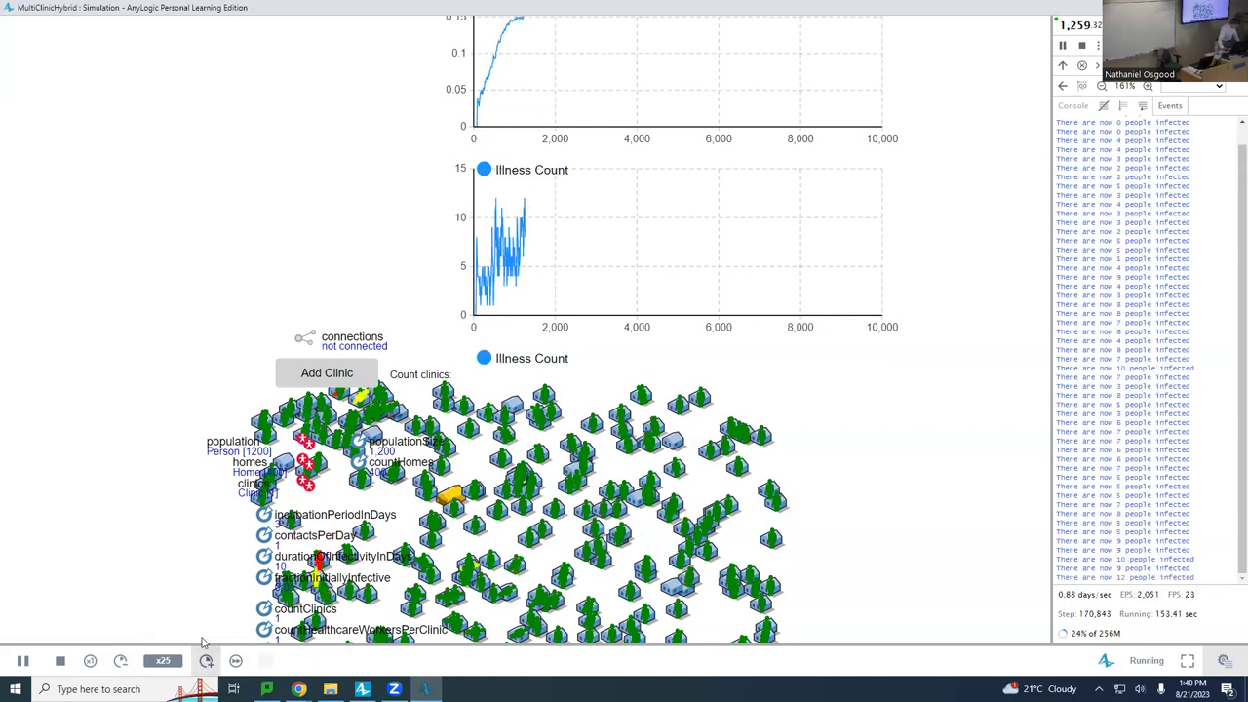
drag(239, 421, 258, 469)
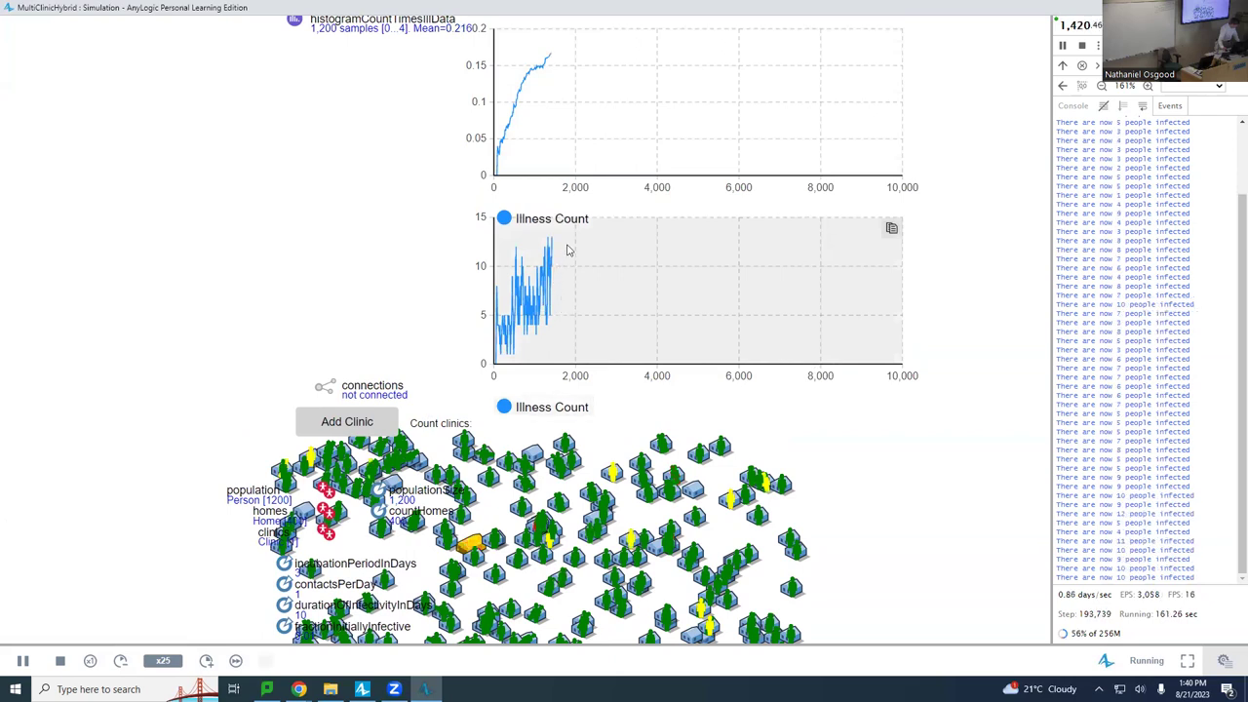
click(206, 662)
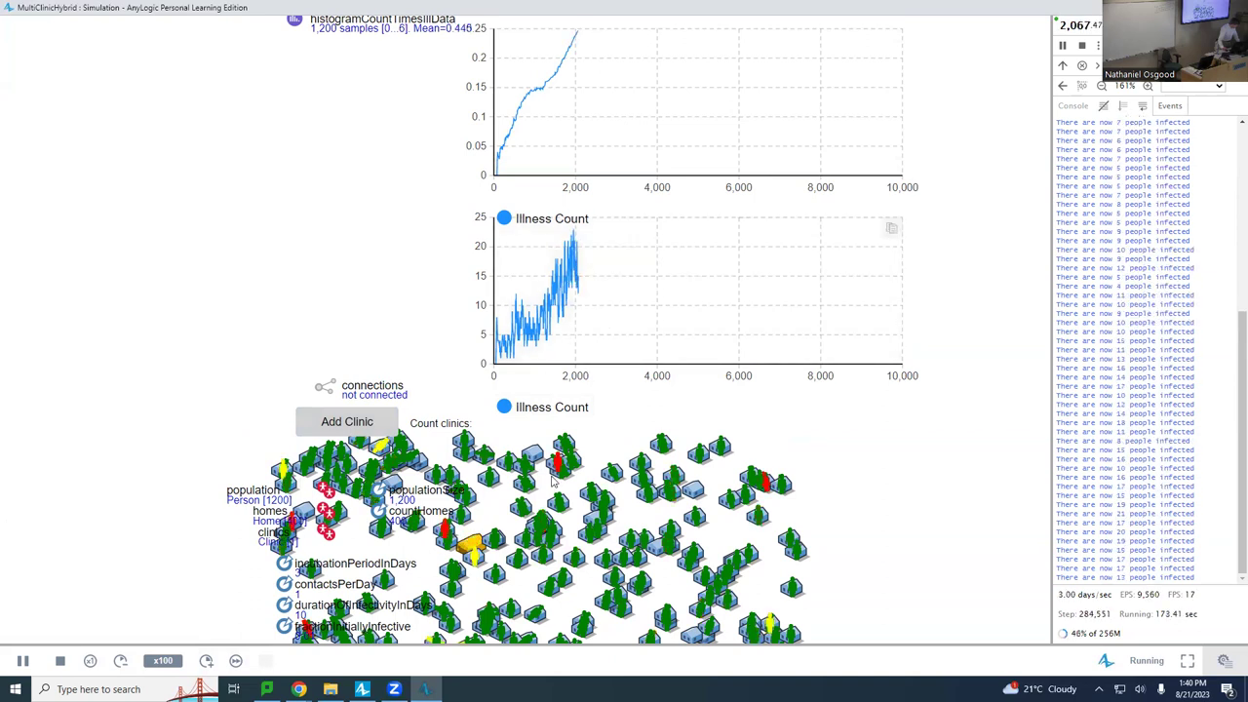
Step: Pause the simulation and display the single agent of the clinics population to inspect its flowchart
click(23, 661)
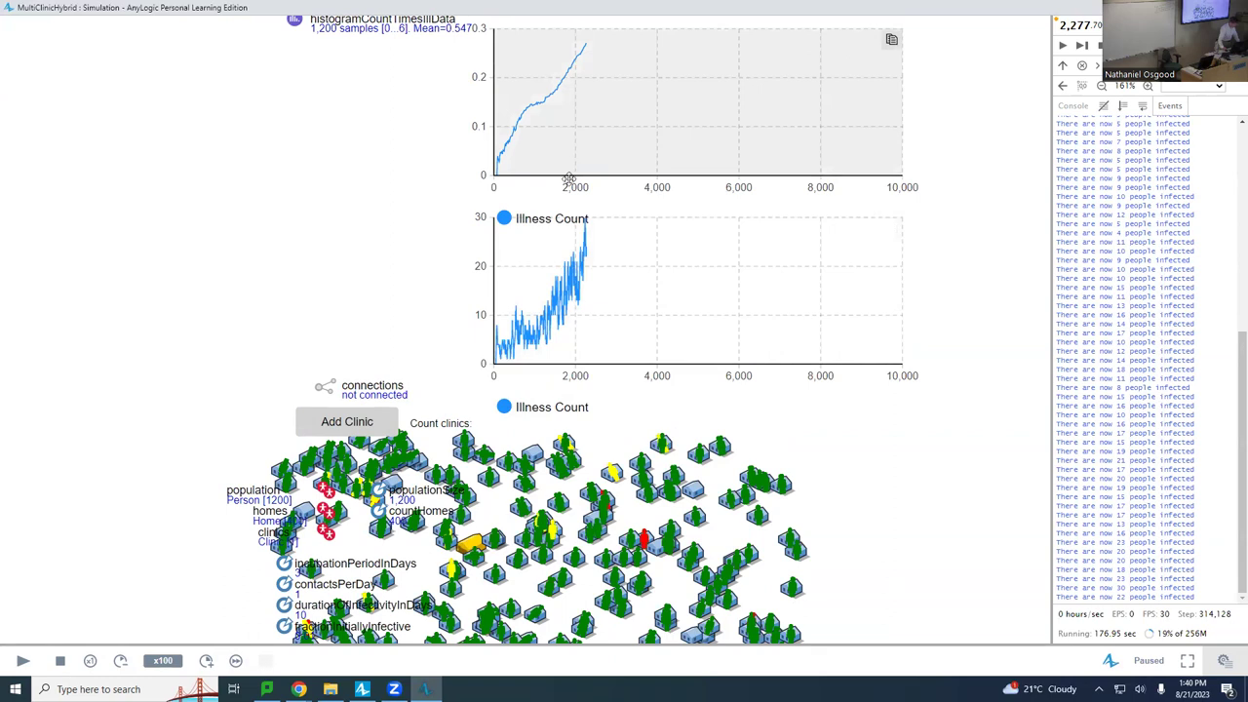
scroll(569, 180, up, 1)
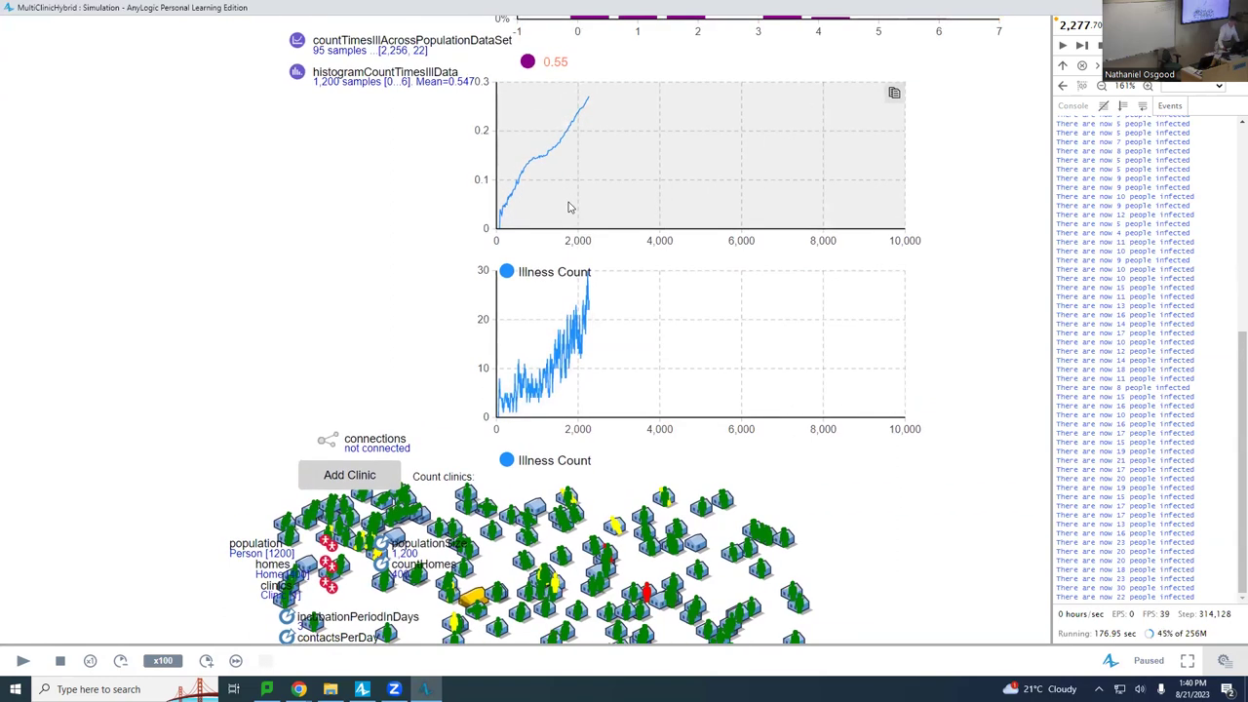
click(1151, 85)
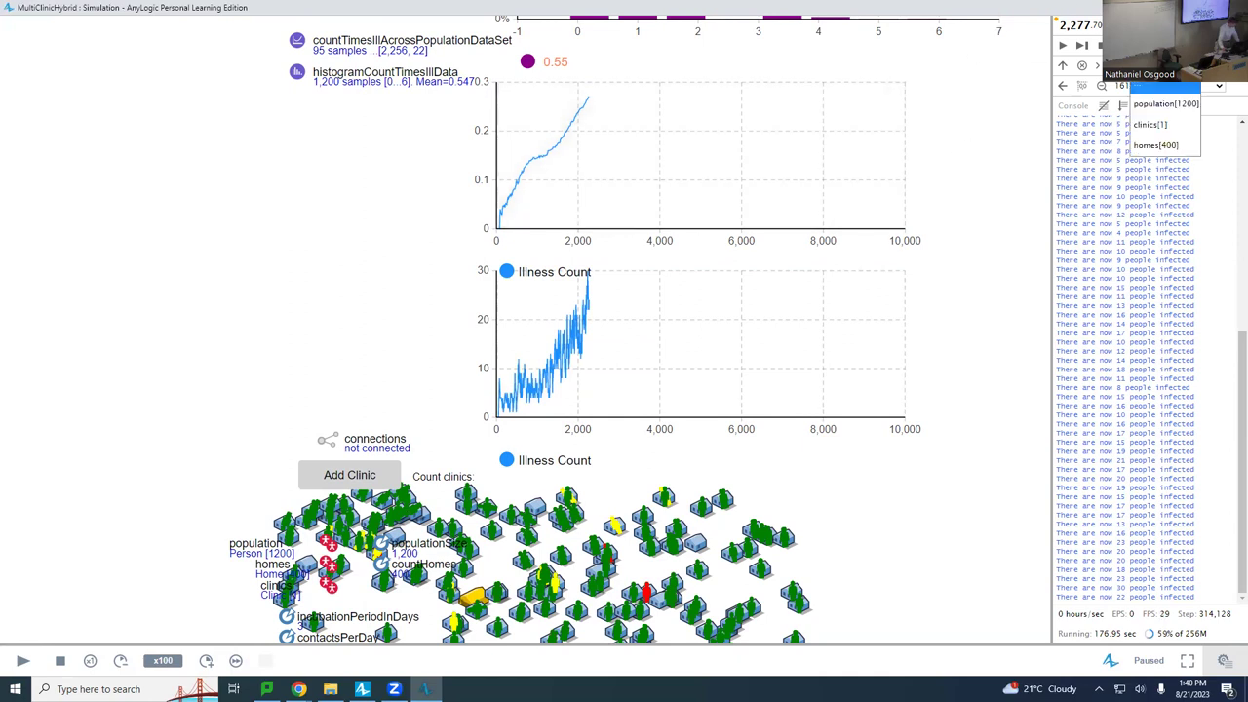
click(1151, 124)
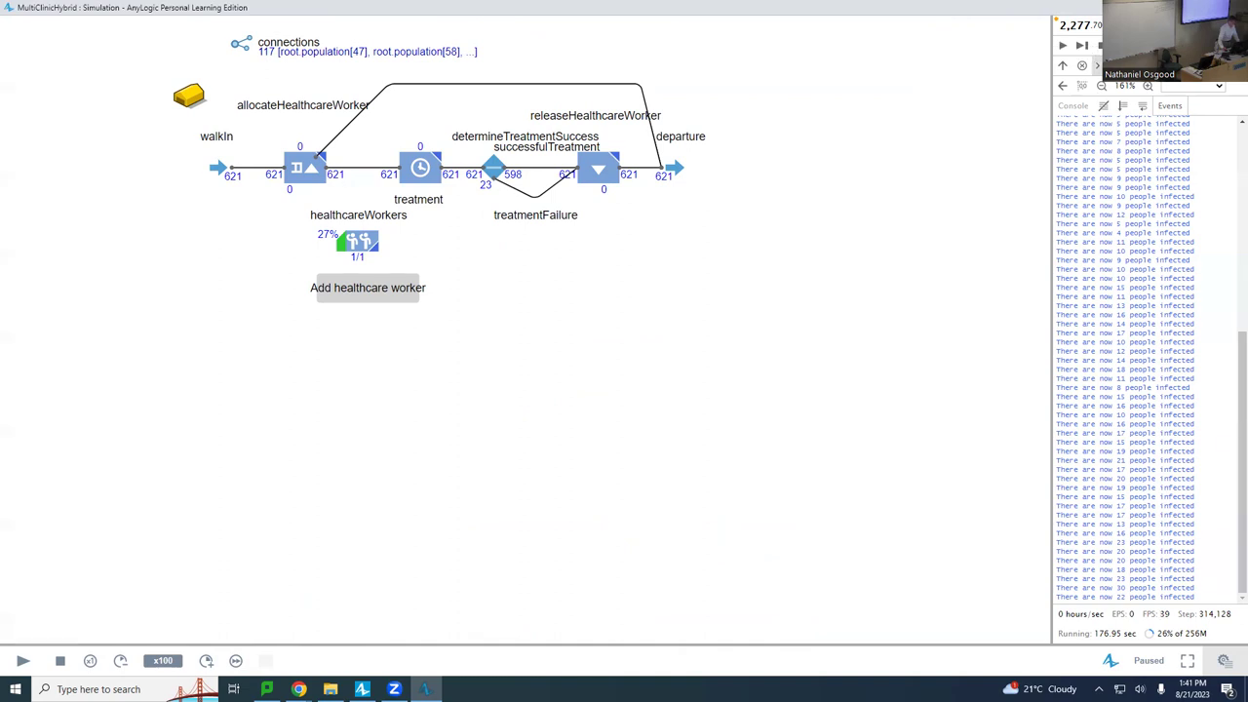
Step: Return to the top-level agent's view and resume the simulation with the illness chart and map in sight
click(1063, 66)
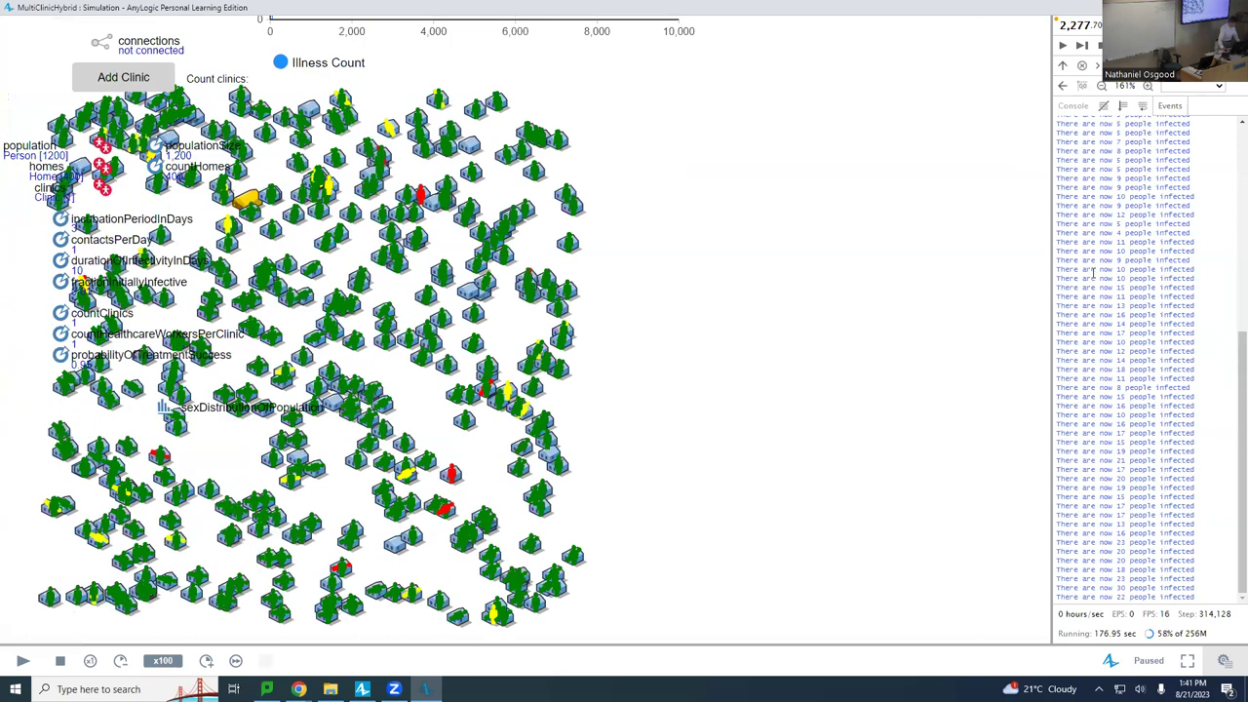
click(14, 663)
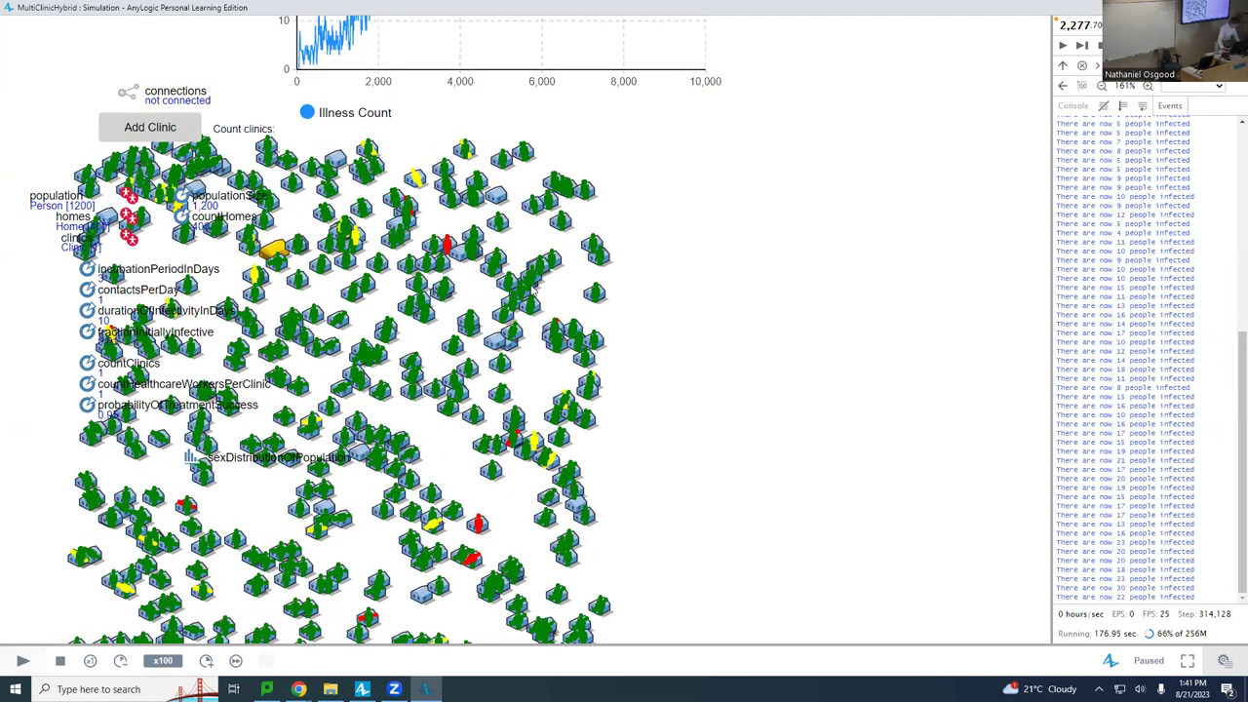
drag(778, 228, 864, 354)
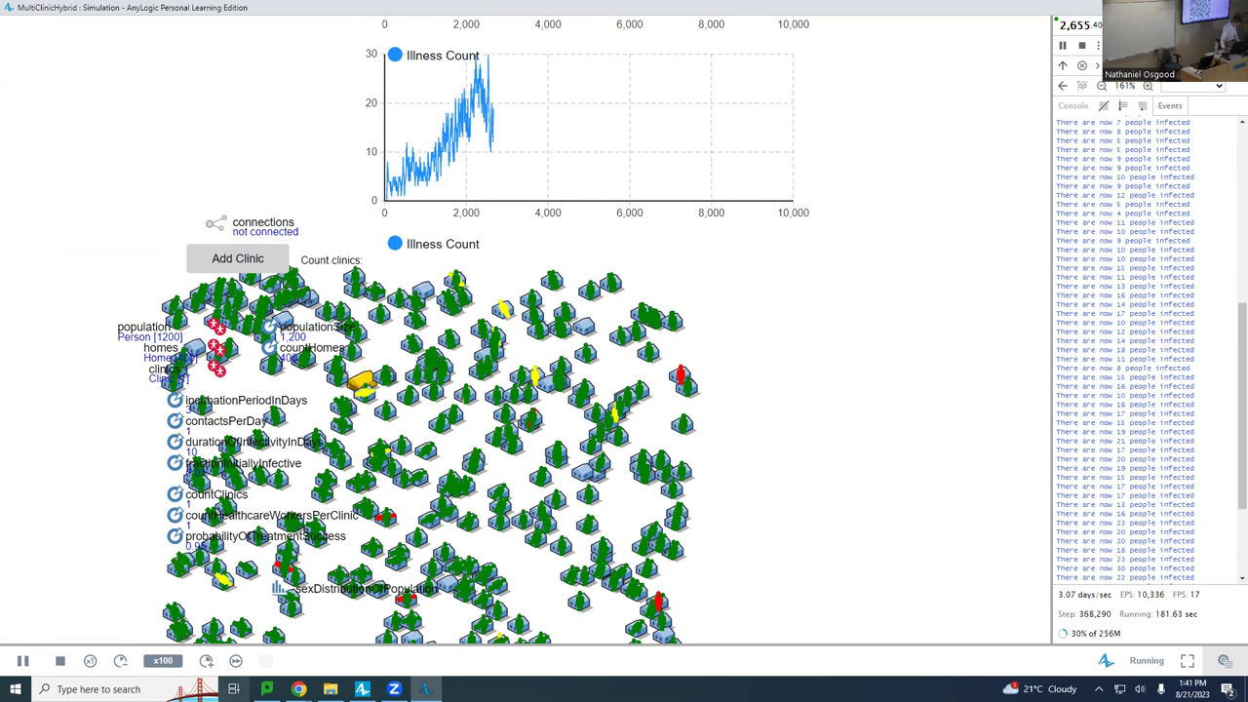
Step: Raise the simulation speed to x500 and on to virtual time, and pause the run after the outbreak
click(205, 662)
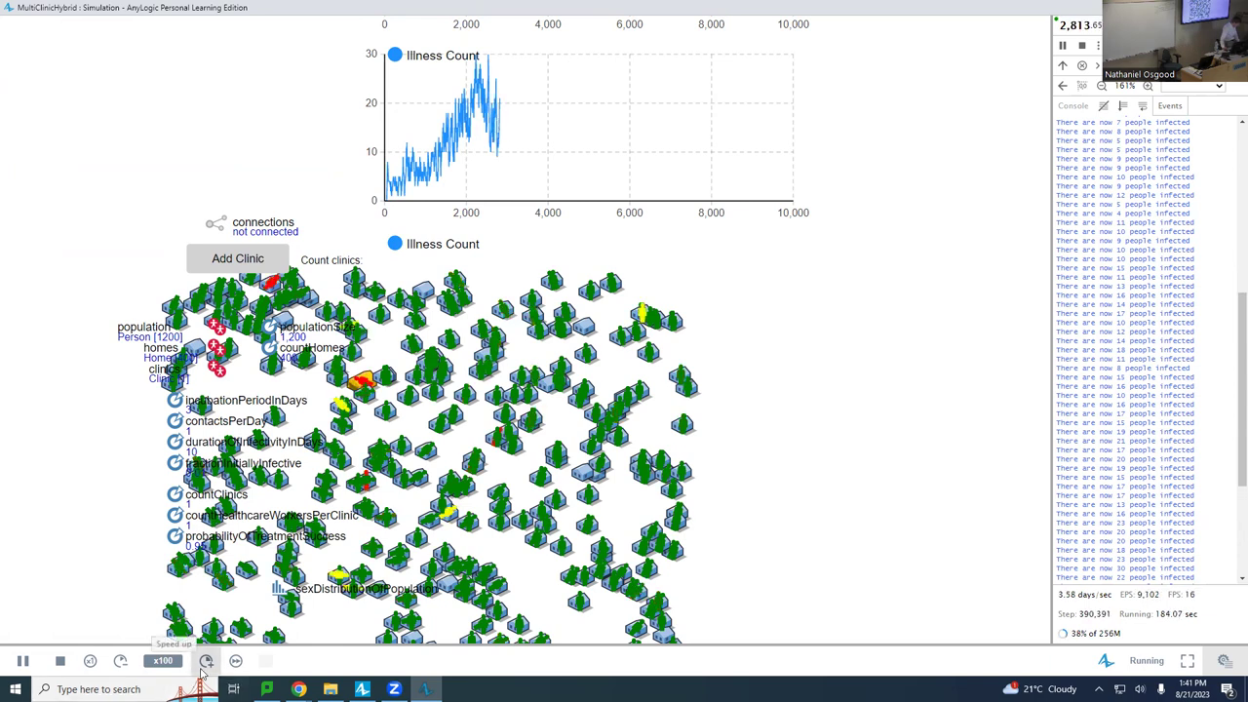
click(206, 661)
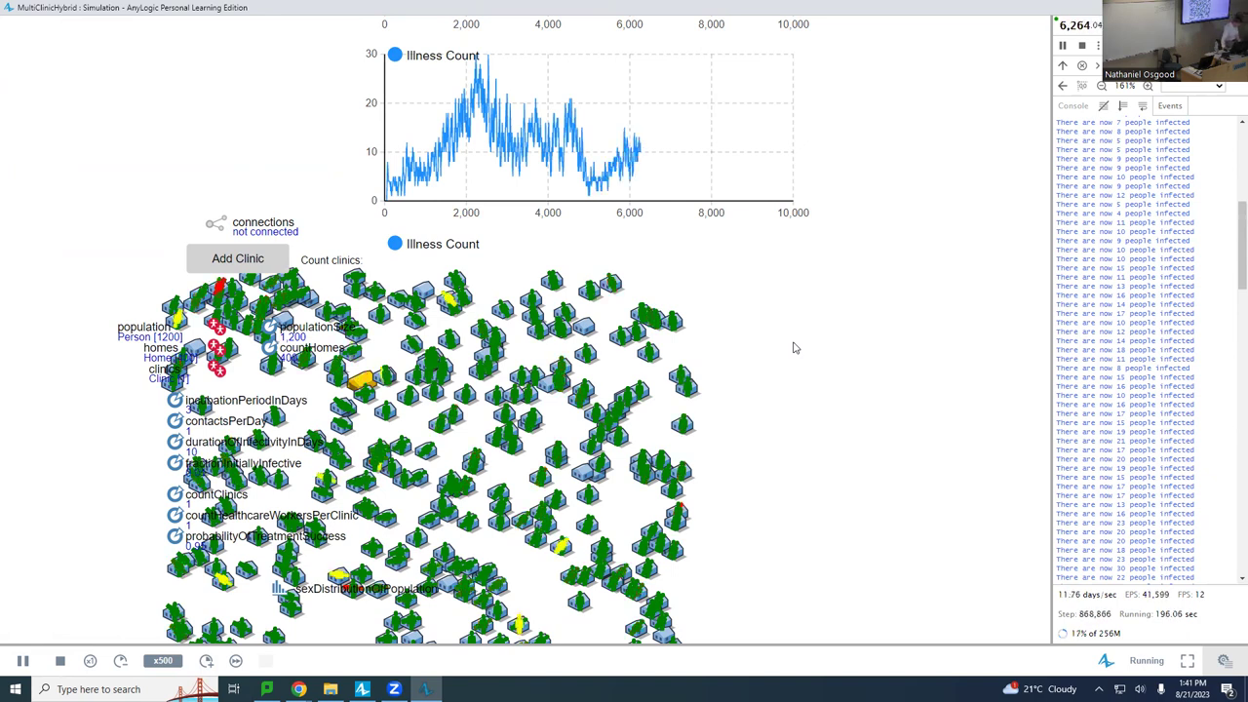
click(205, 662)
click(205, 661)
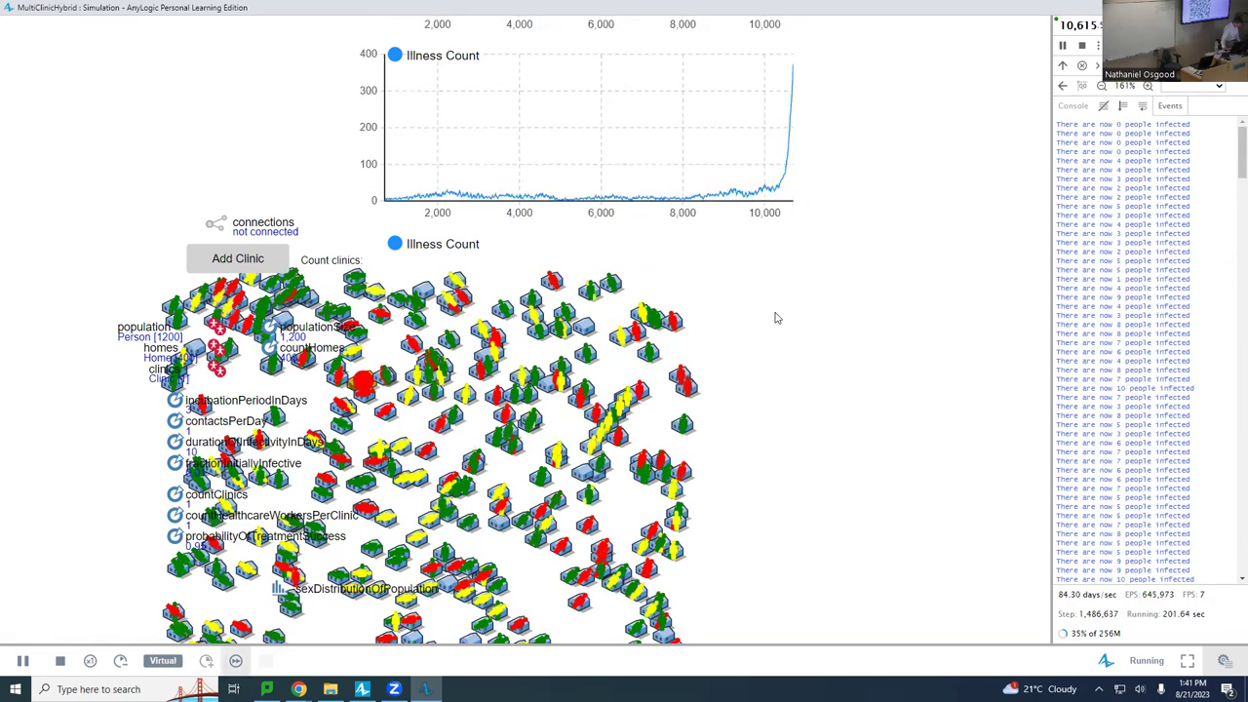
click(22, 661)
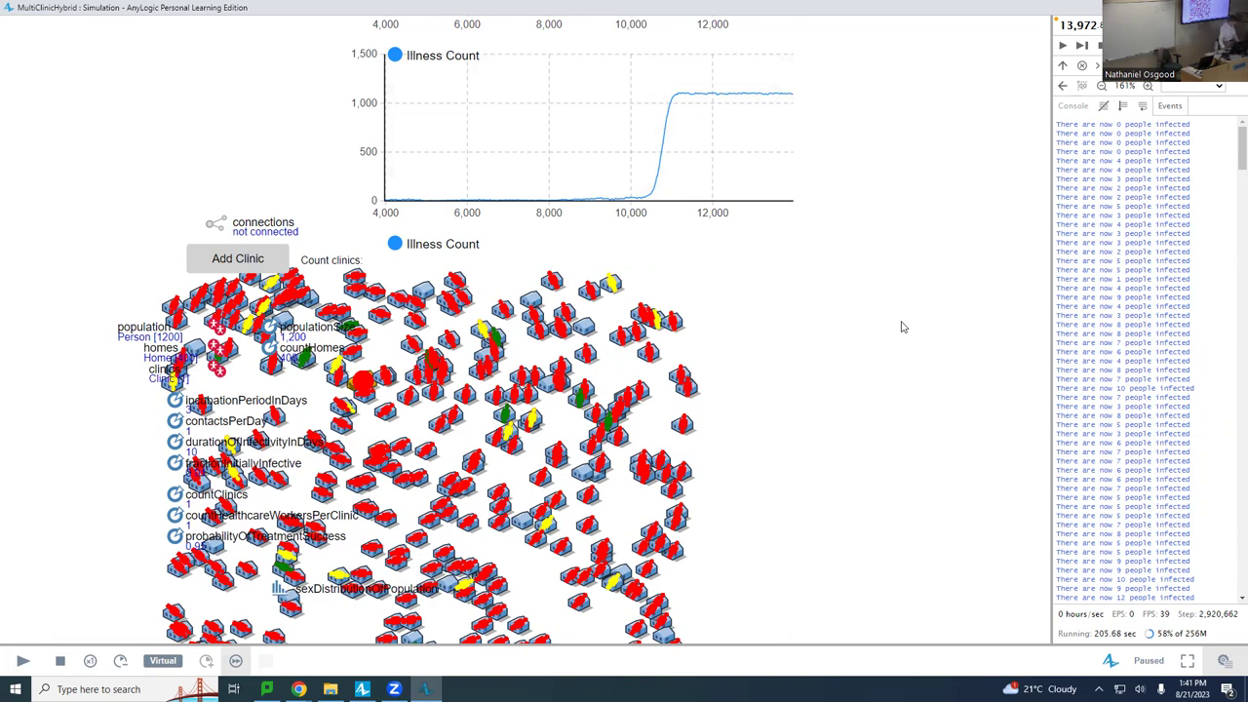
Step: Examine both time plots and the histogram above the map in the paused simulation
drag(550, 239, 631, 362)
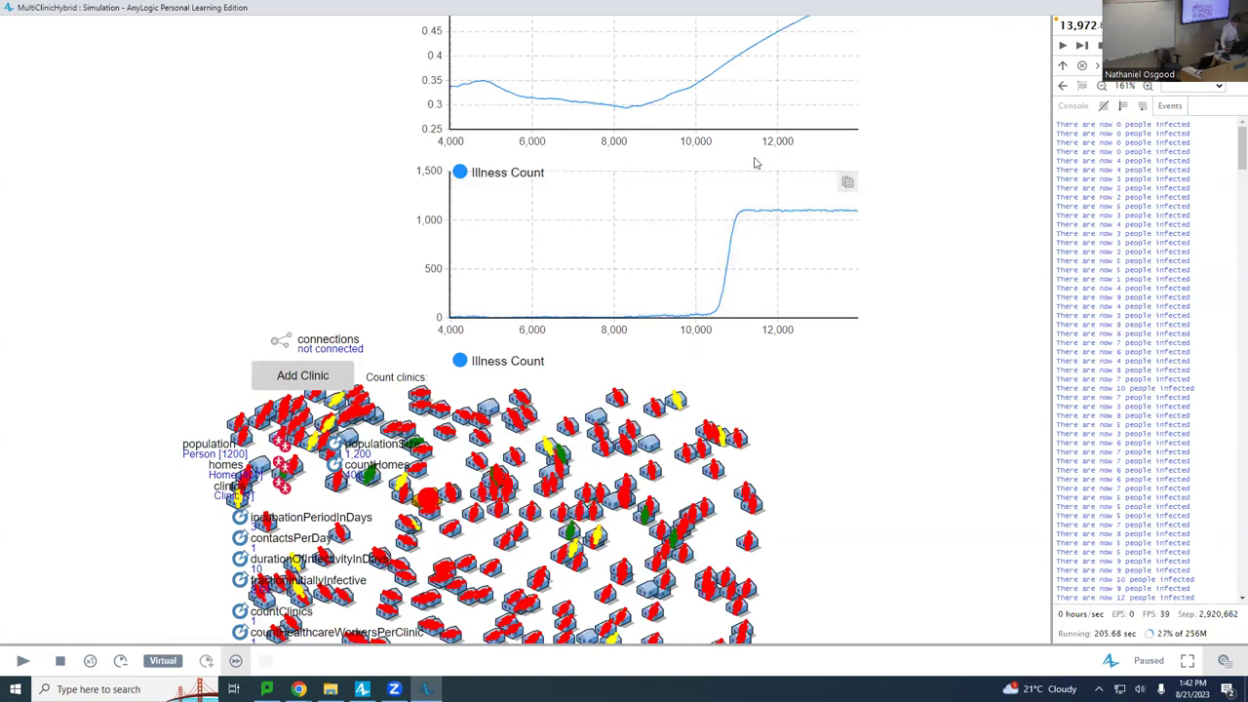
drag(754, 163, 765, 229)
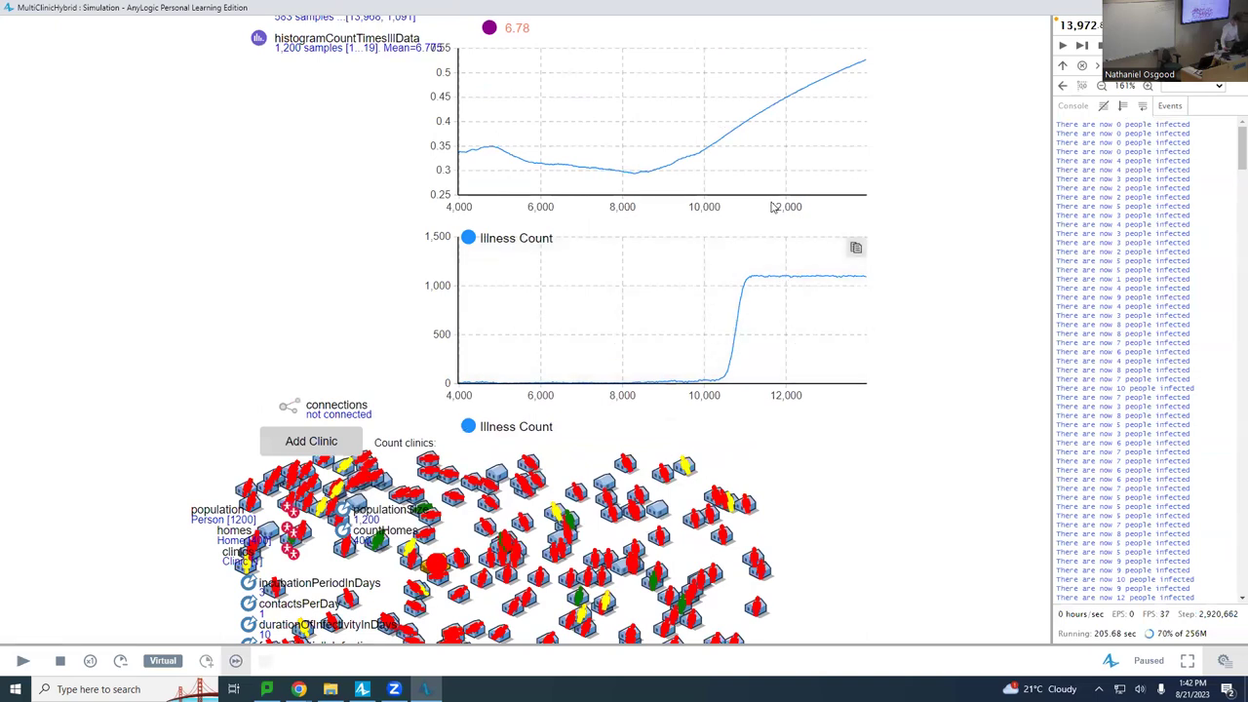
scroll(793, 307, up, 2)
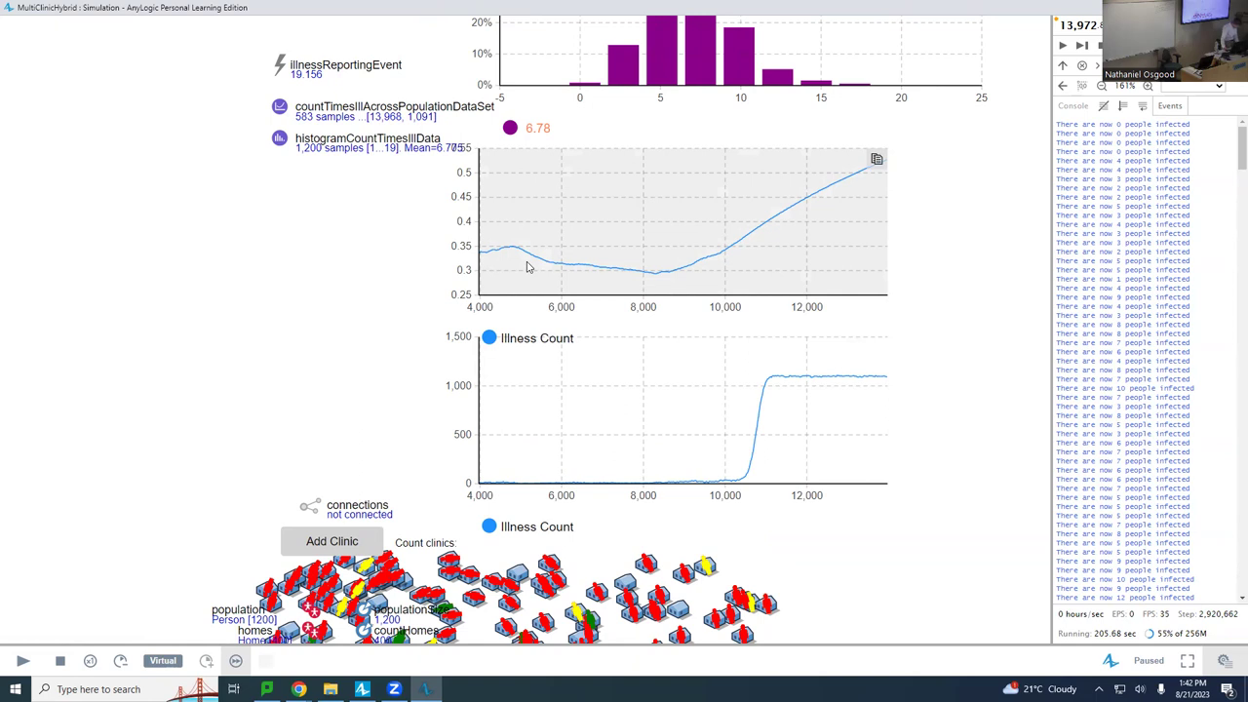
Step: Switch to the AnyLogic model editor, open Main, and inspect the value expression of the plotPrevalentCases time plot
key(alt+Tab)
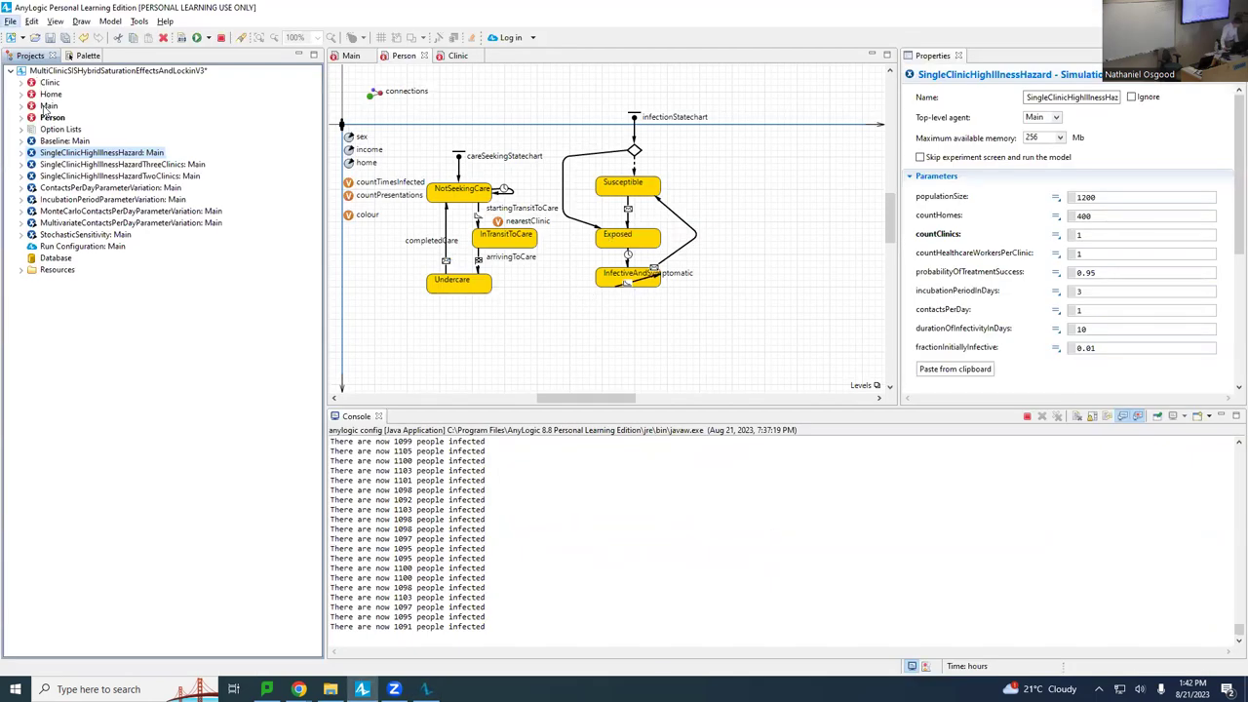
double_click(47, 106)
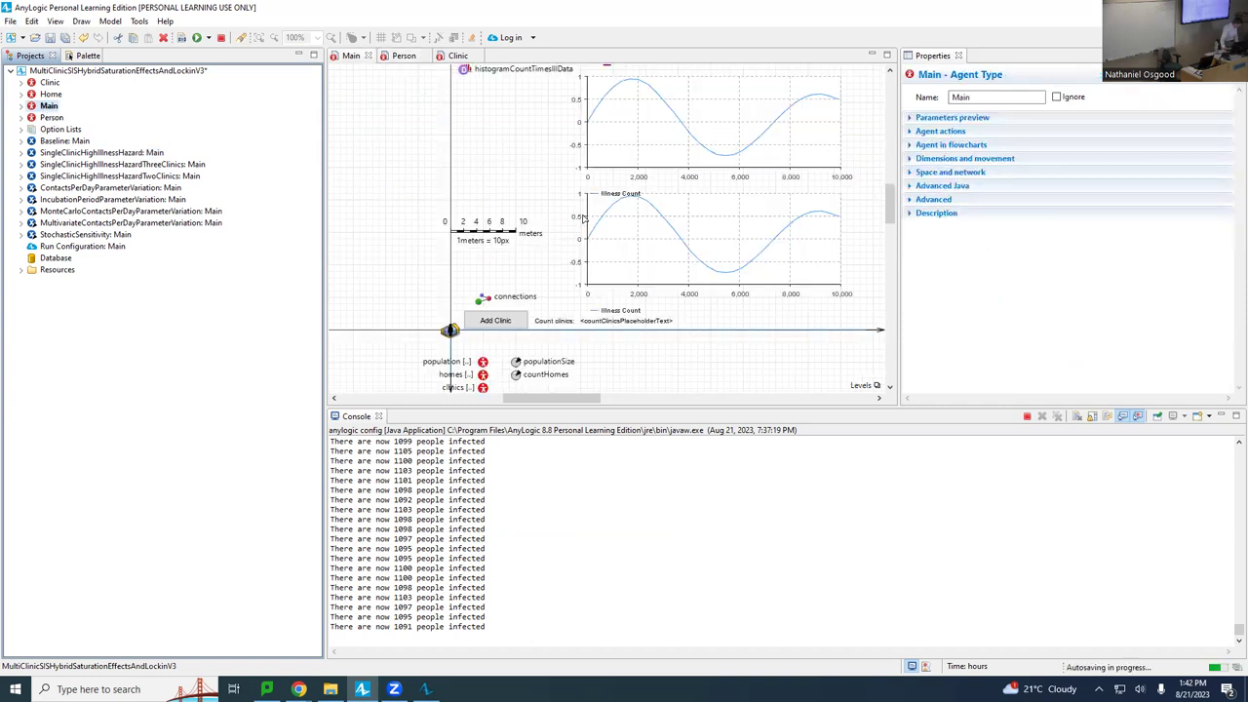
click(649, 230)
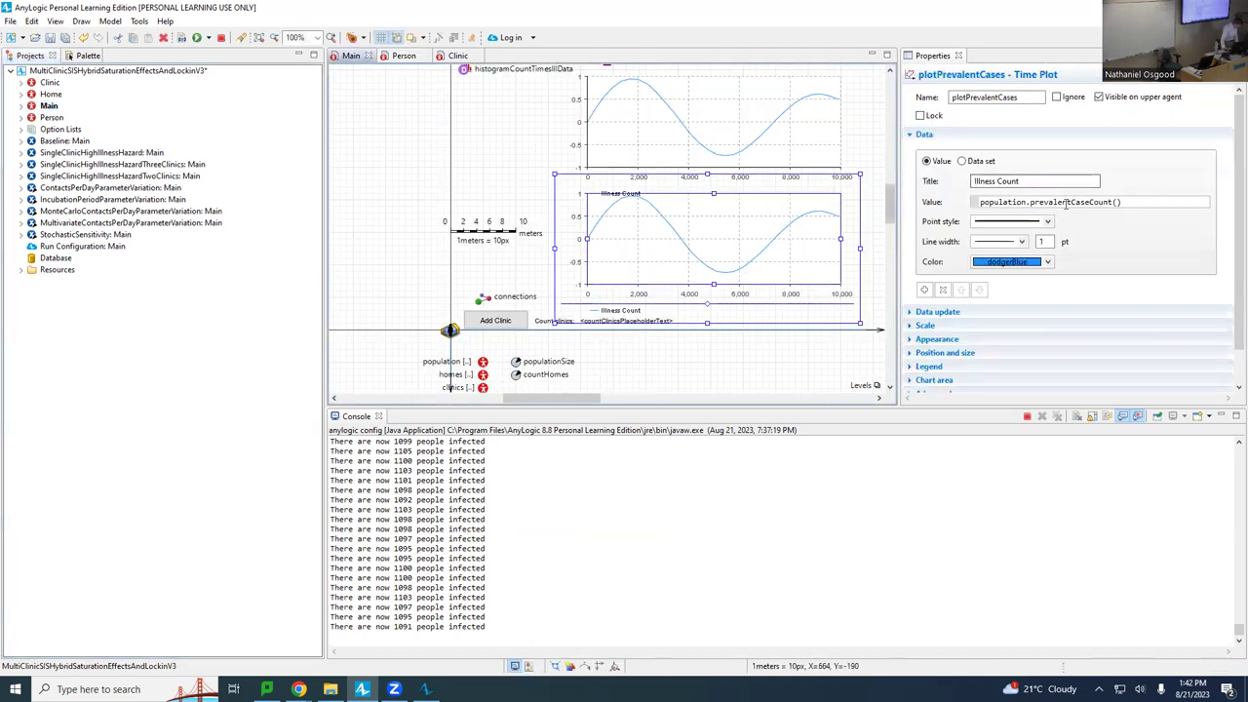
drag(1024, 202, 1143, 201)
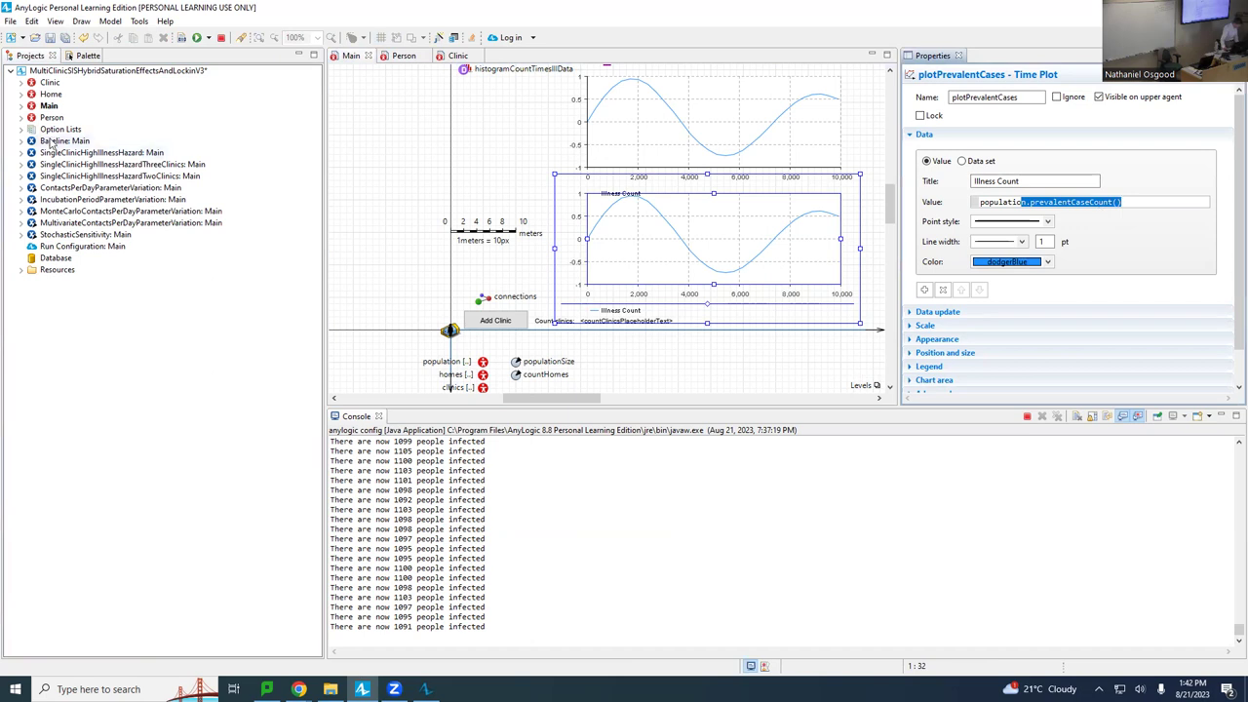
click(648, 256)
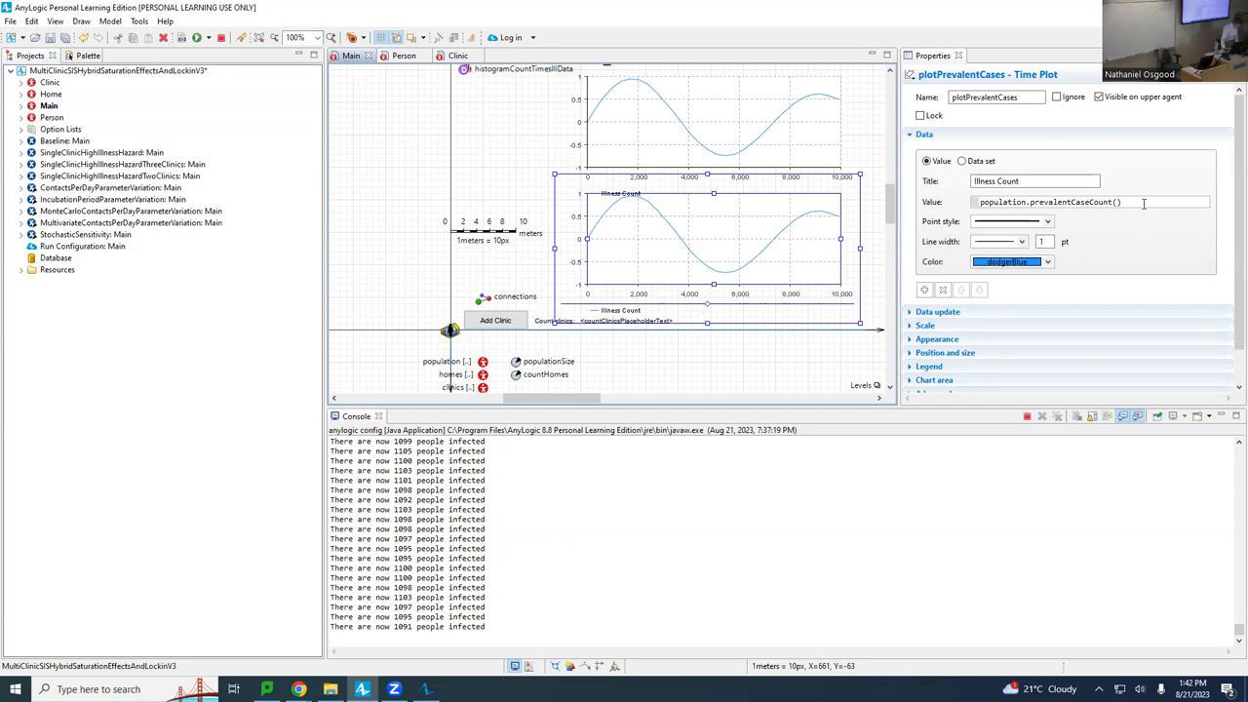
drag(1144, 203, 985, 191)
Step: Switch back to the simulation window and resume the run in virtual time
key(alt+Tab)
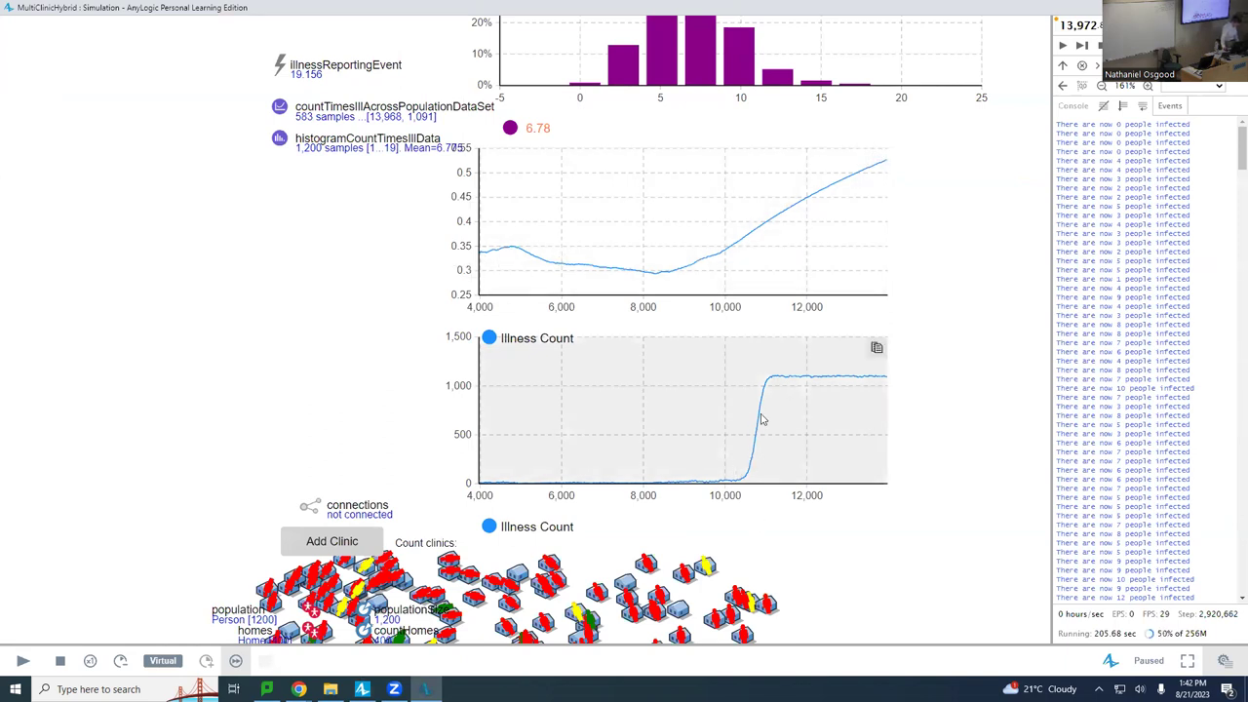
click(19, 662)
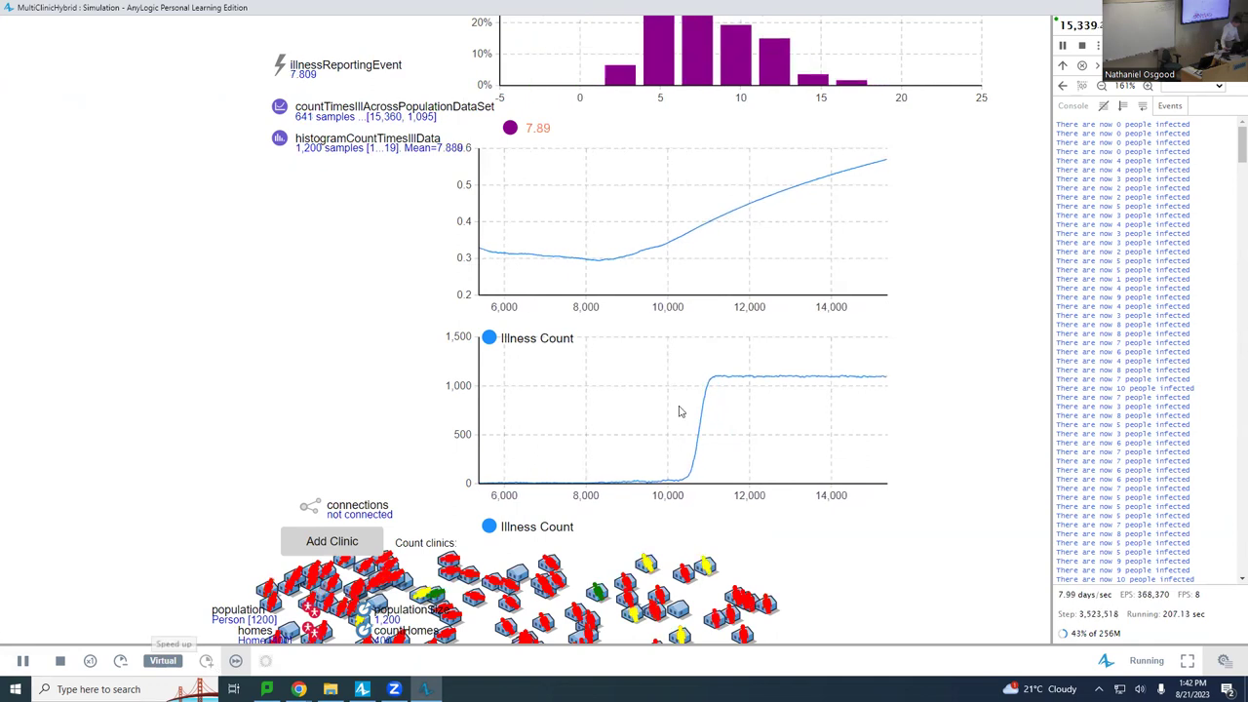
Step: Display the single clinics agent's flowchart during the virtual-time run and pause the simulation there
click(1160, 85)
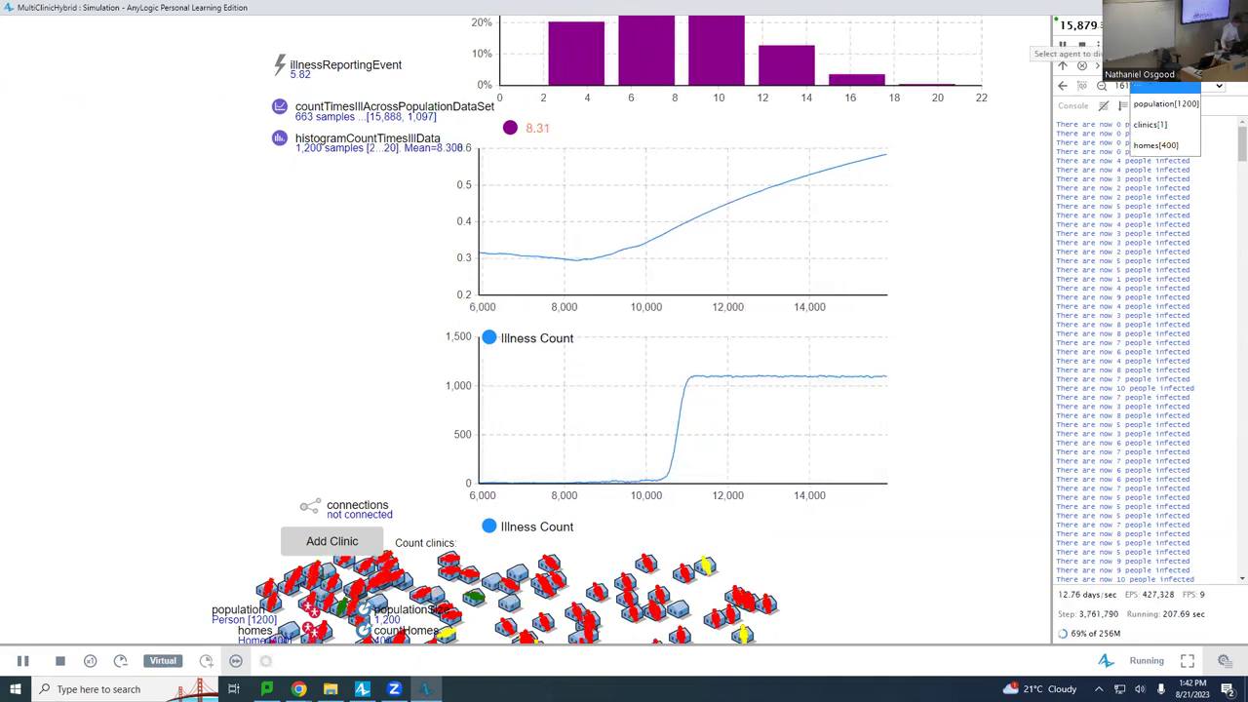
click(1146, 124)
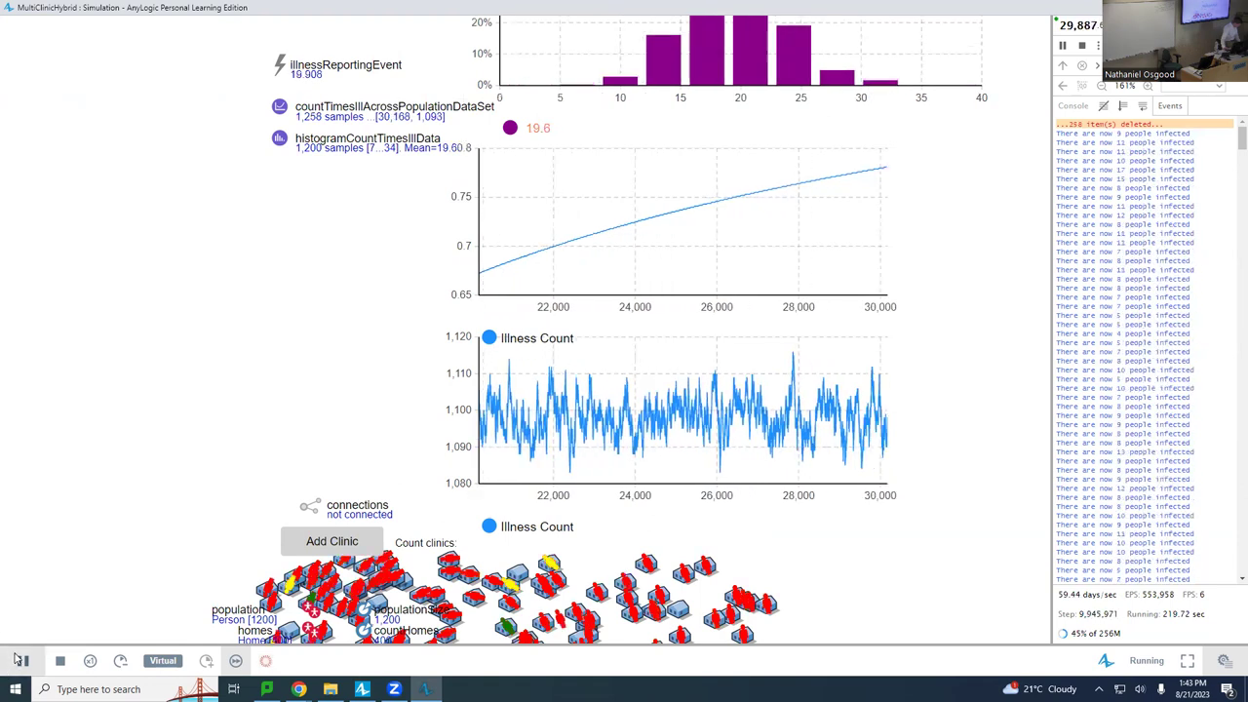
click(265, 585)
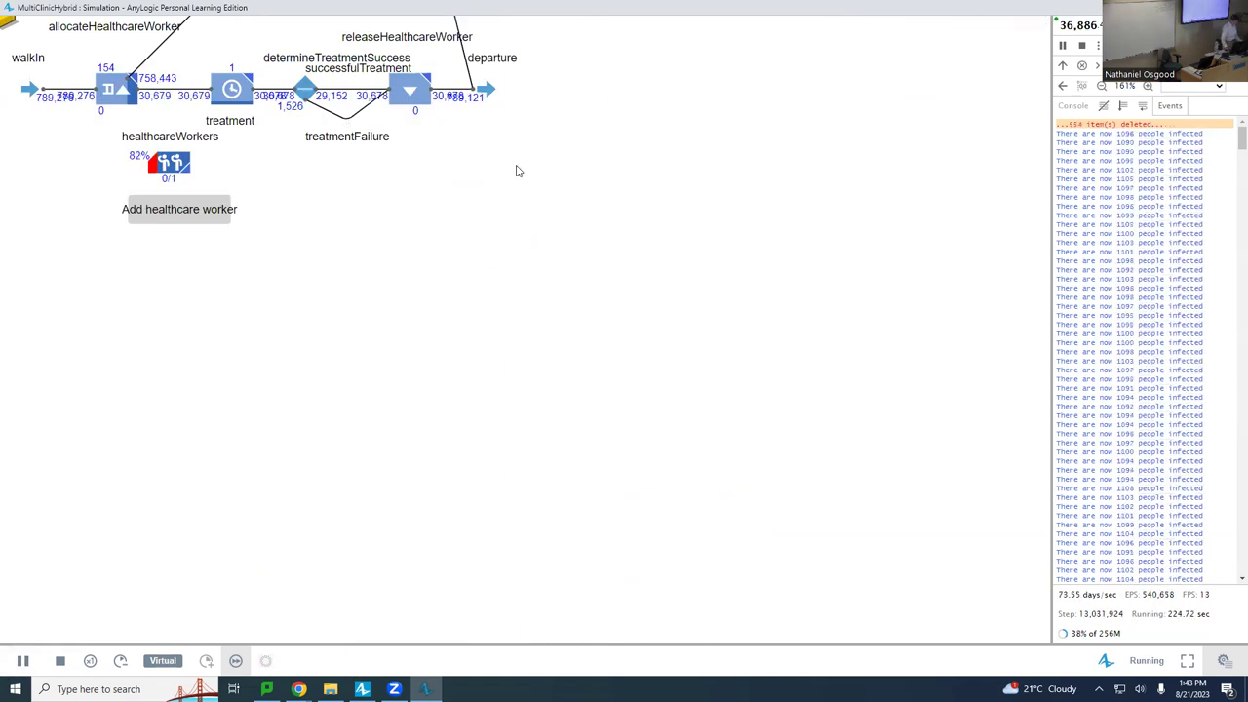
key(space)
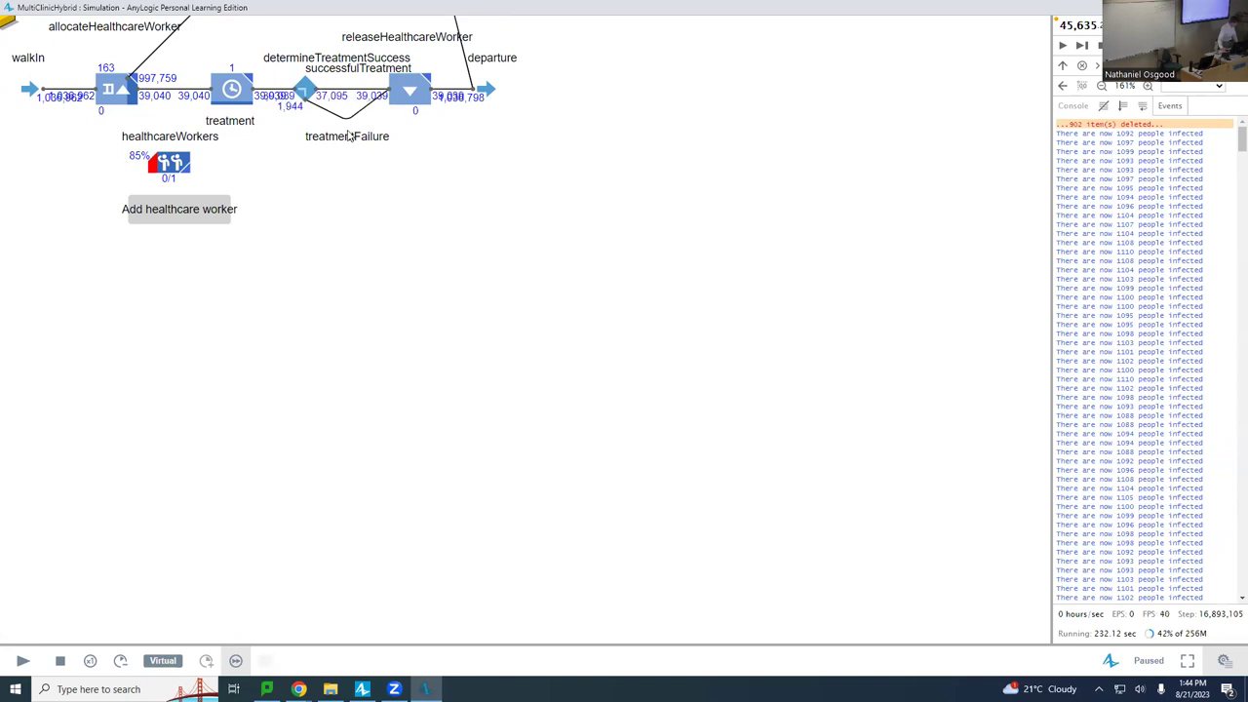
click(187, 209)
key(alt+Tab)
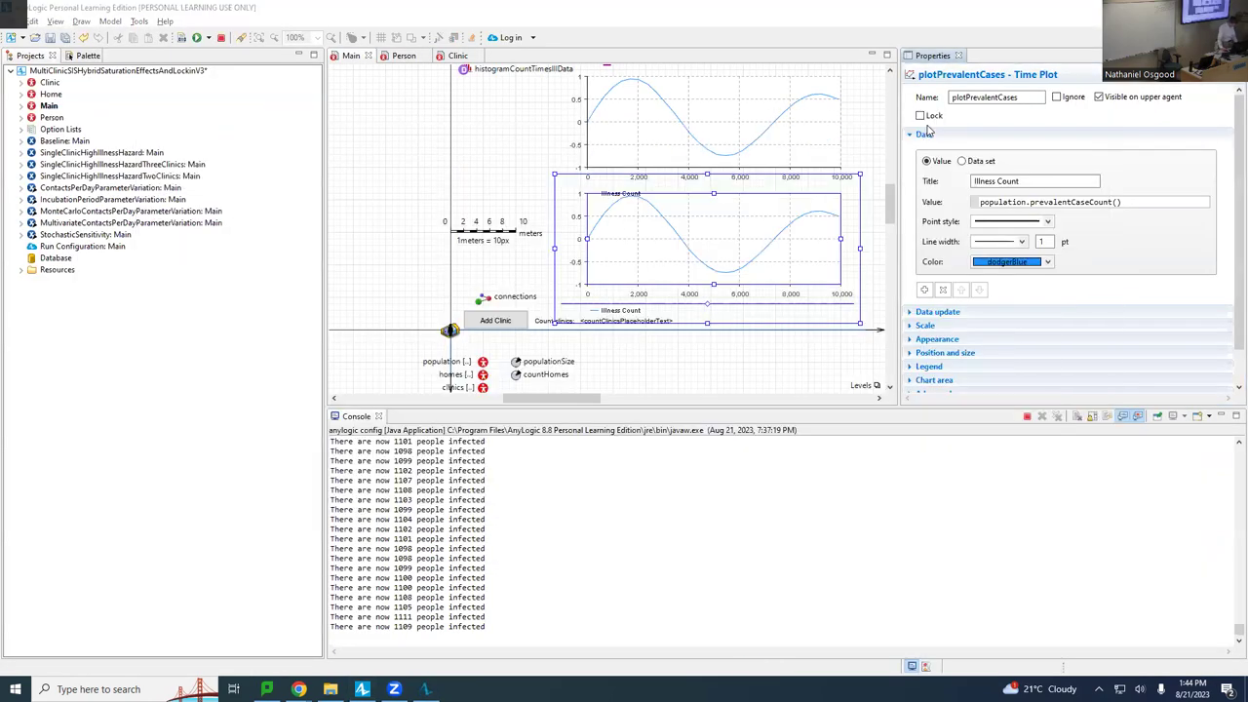
key(alt+Tab)
key(Tab)
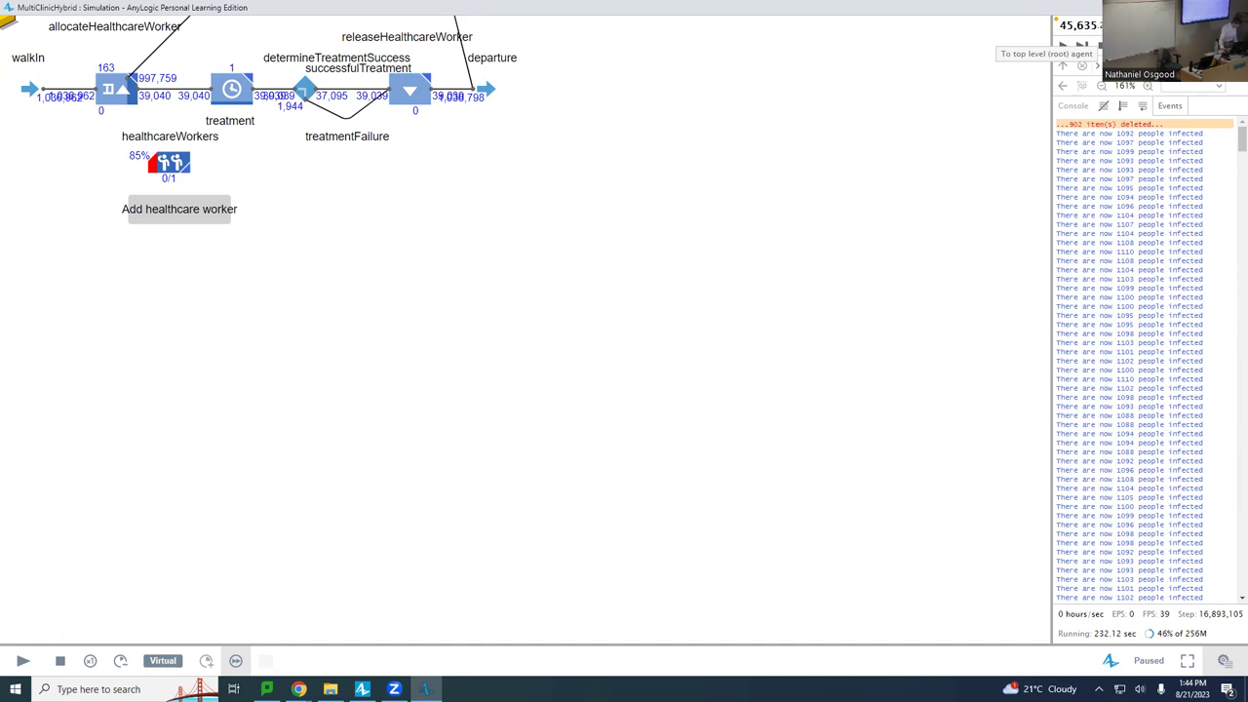
Step: Return to the top-level agent's view to review the illness plots and histogram, and close the simulation window
click(1063, 66)
drag(799, 167, 906, 465)
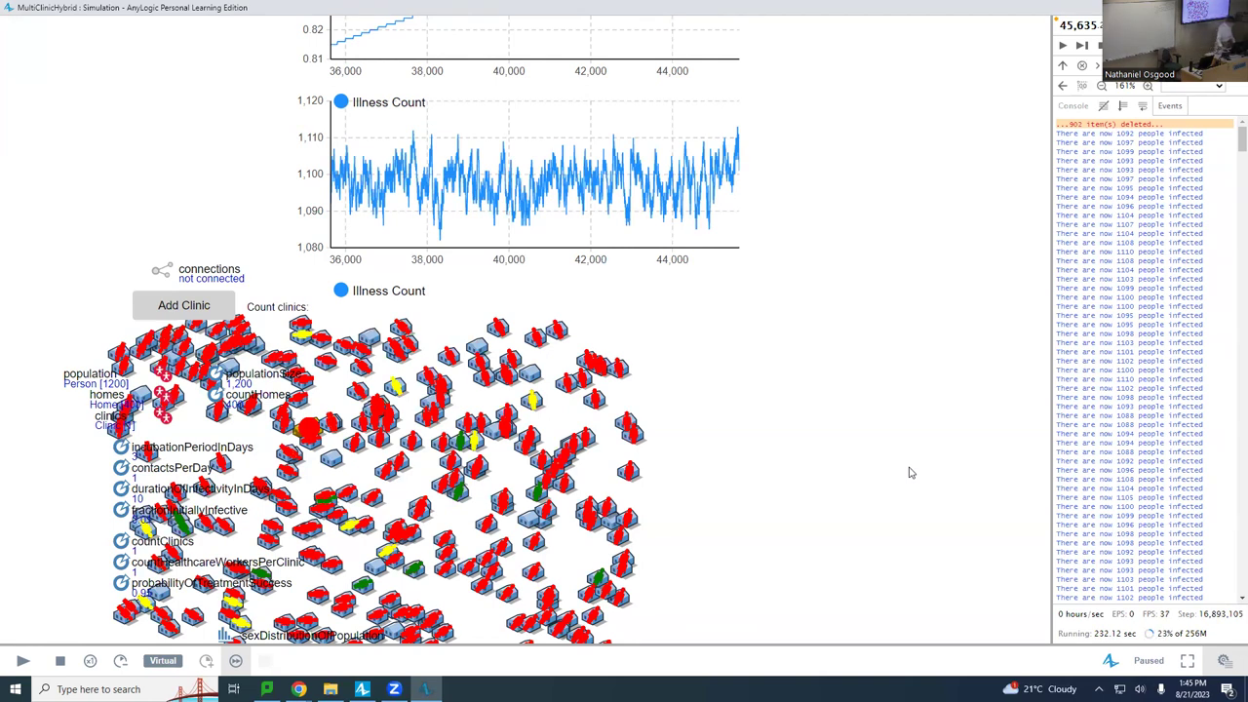
drag(849, 501, 870, 681)
scroll(507, 244, up, 3)
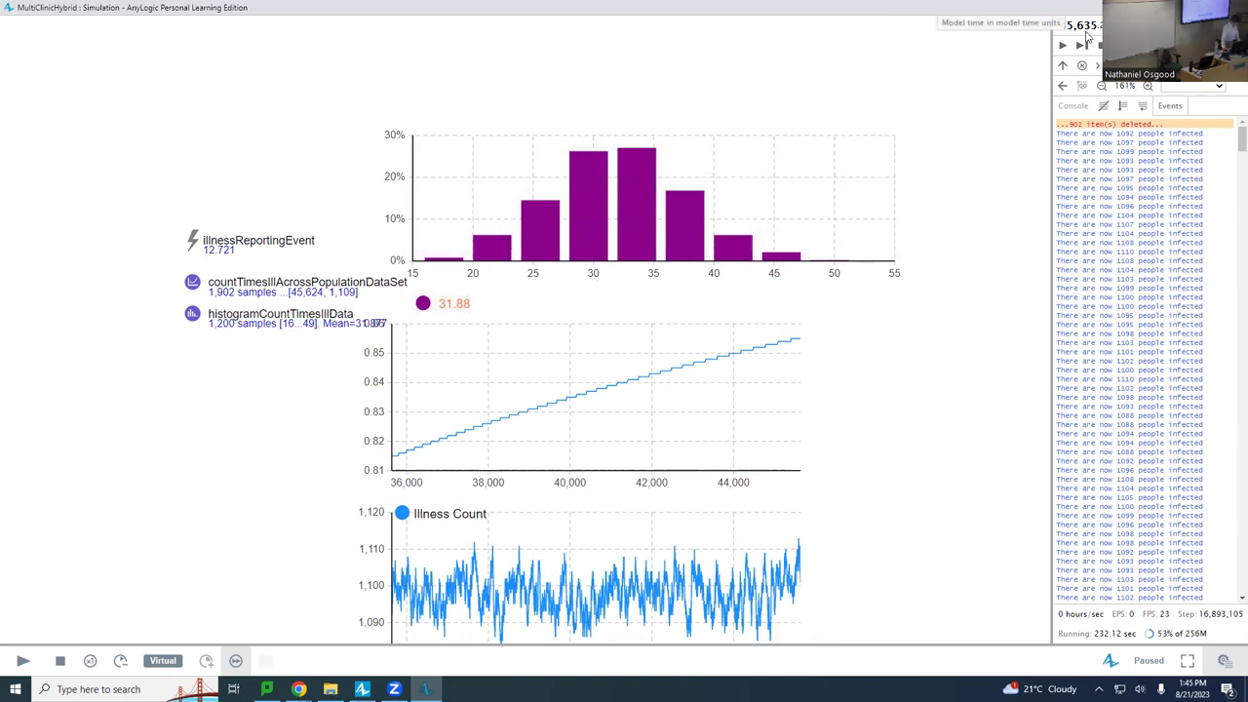
key(alt+F4)
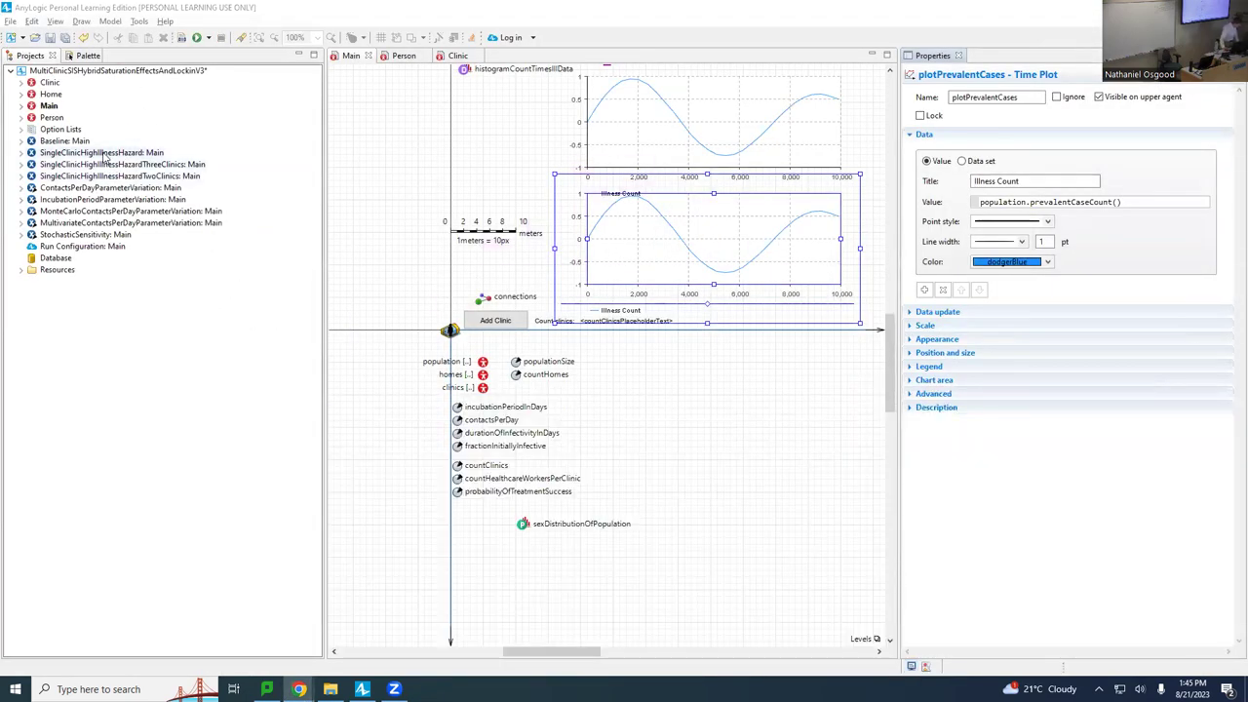
Step: Compare the parameters of the SingleClinicHighIllnessHazard and SingleClinicHighIllnessHazardTwoClinics experiments, and run the two-clinic simulation
click(104, 154)
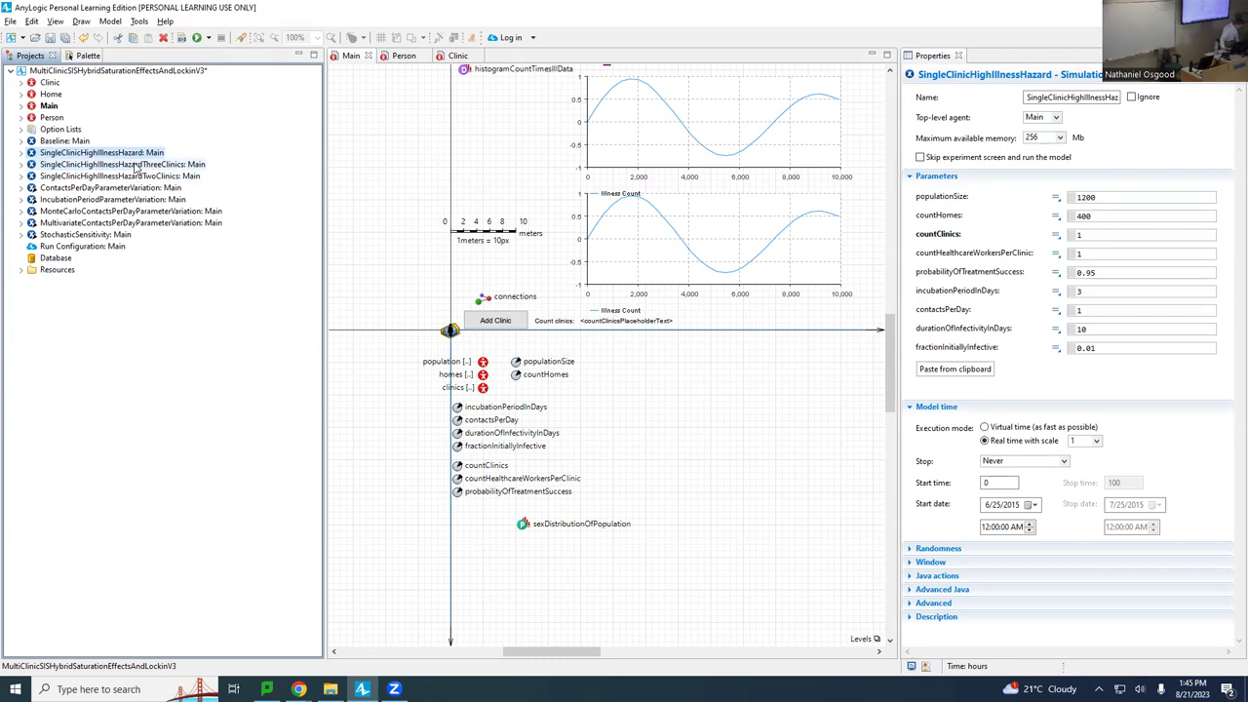
click(136, 177)
right_click(137, 179)
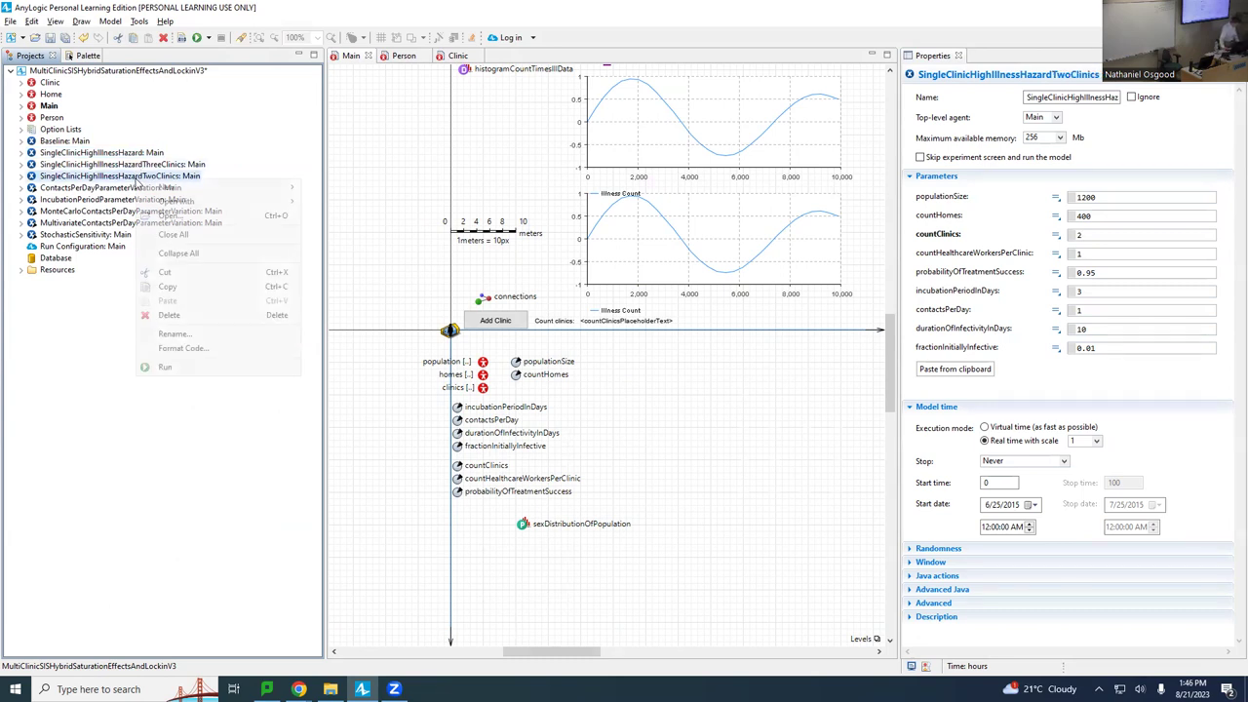
click(205, 367)
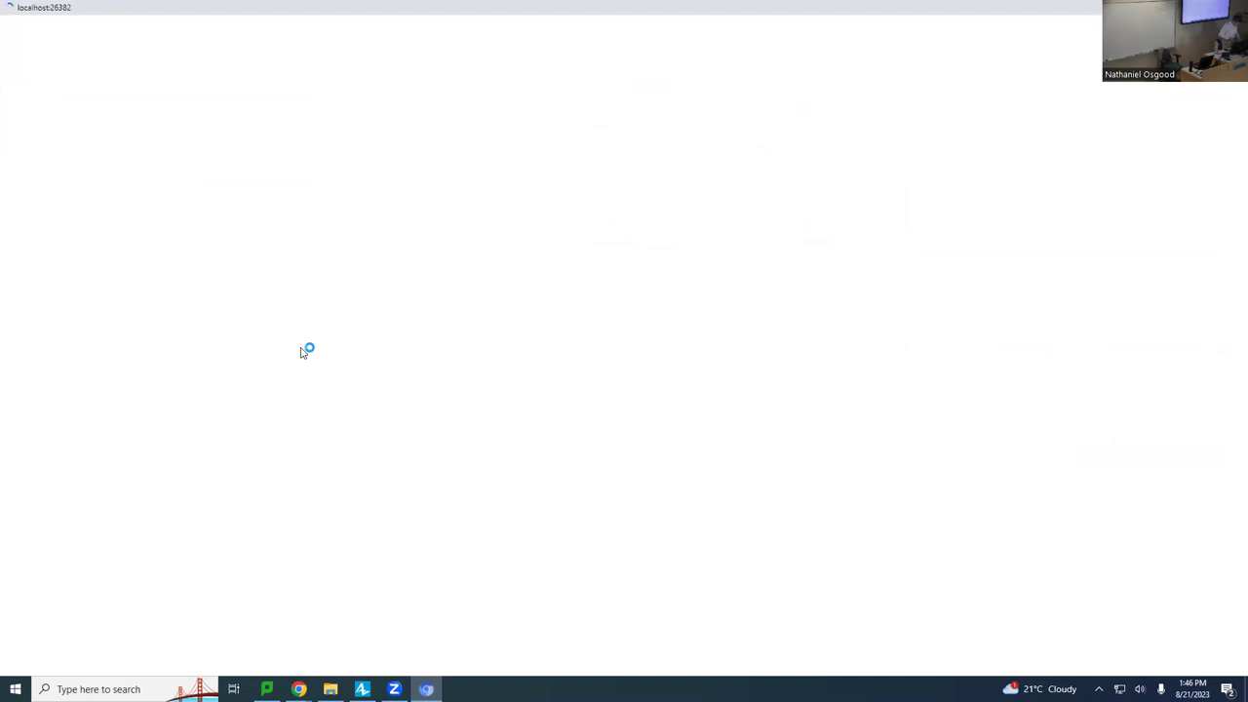
click(225, 117)
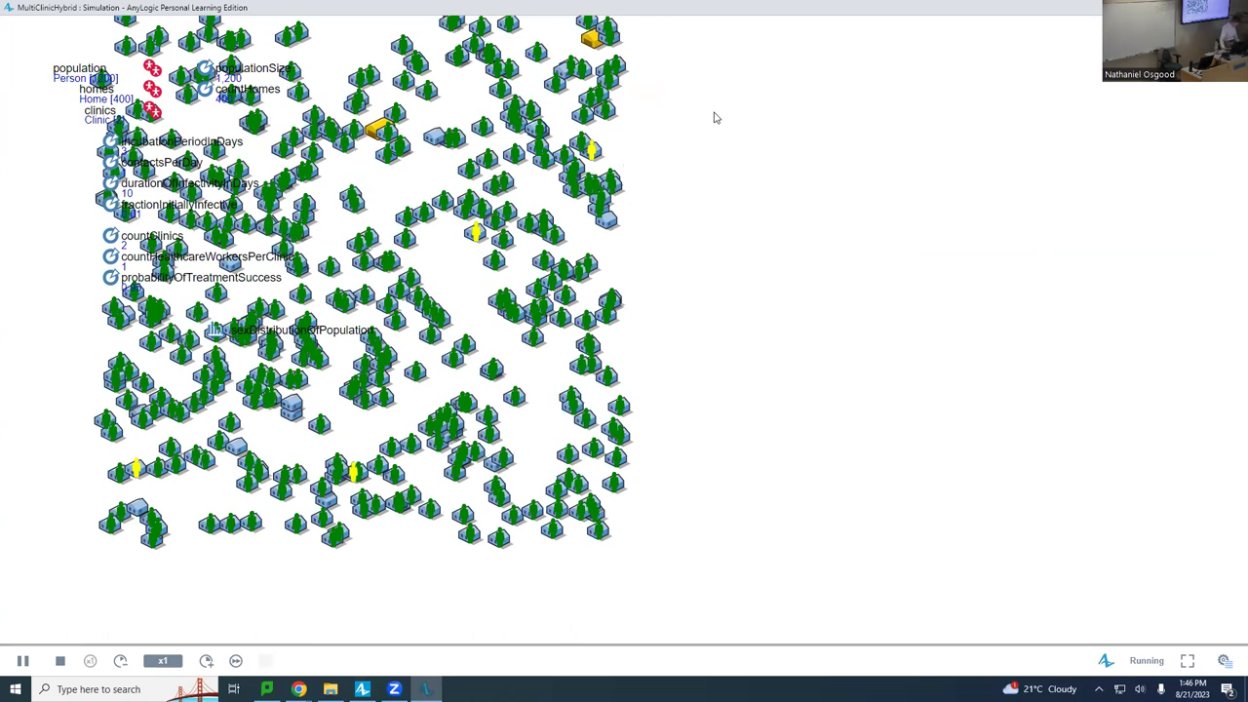
Step: Speed up the two-clinic run to x10 and display the developer panel with its console output
scroll(758, 306, up, 5)
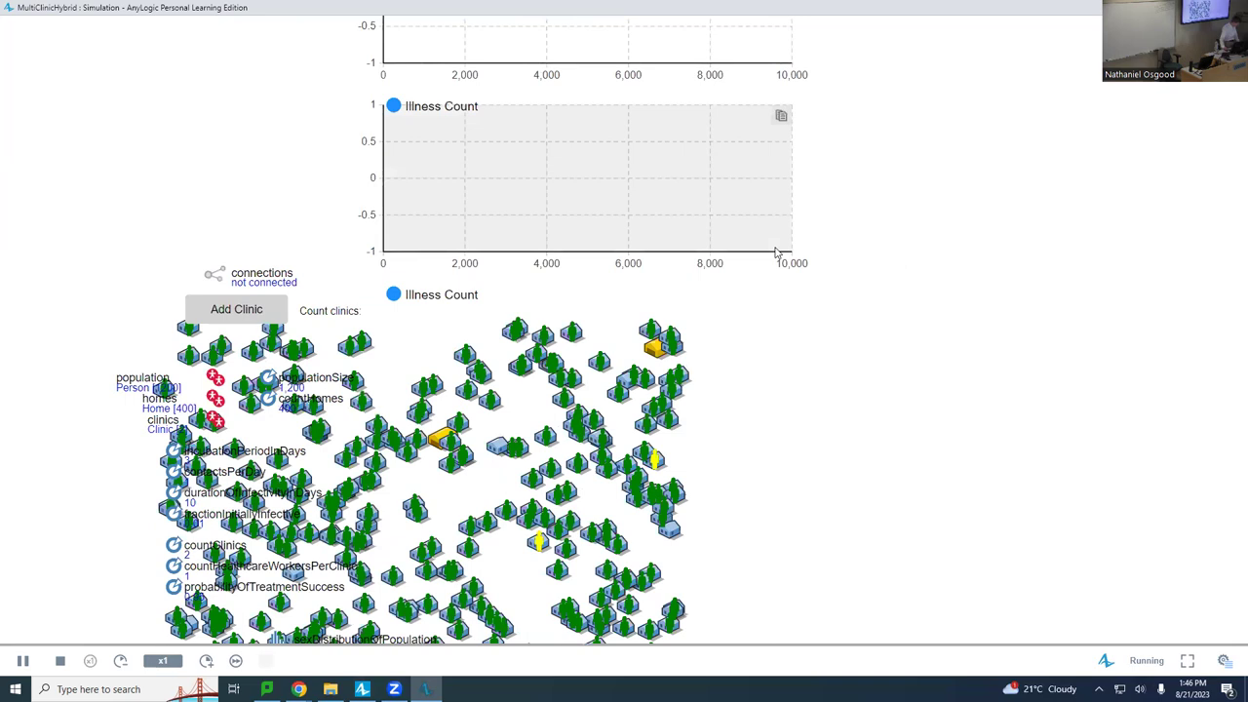
scroll(780, 368, up, 3)
click(204, 663)
click(205, 662)
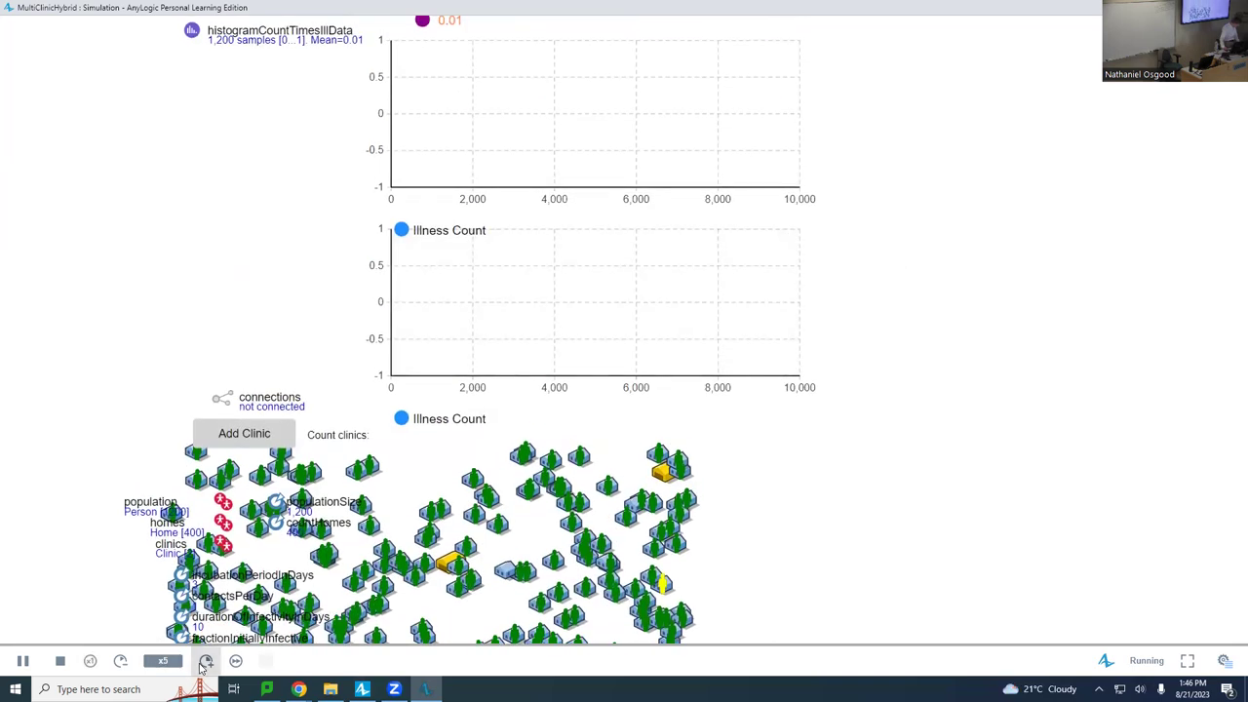
drag(699, 487, 774, 245)
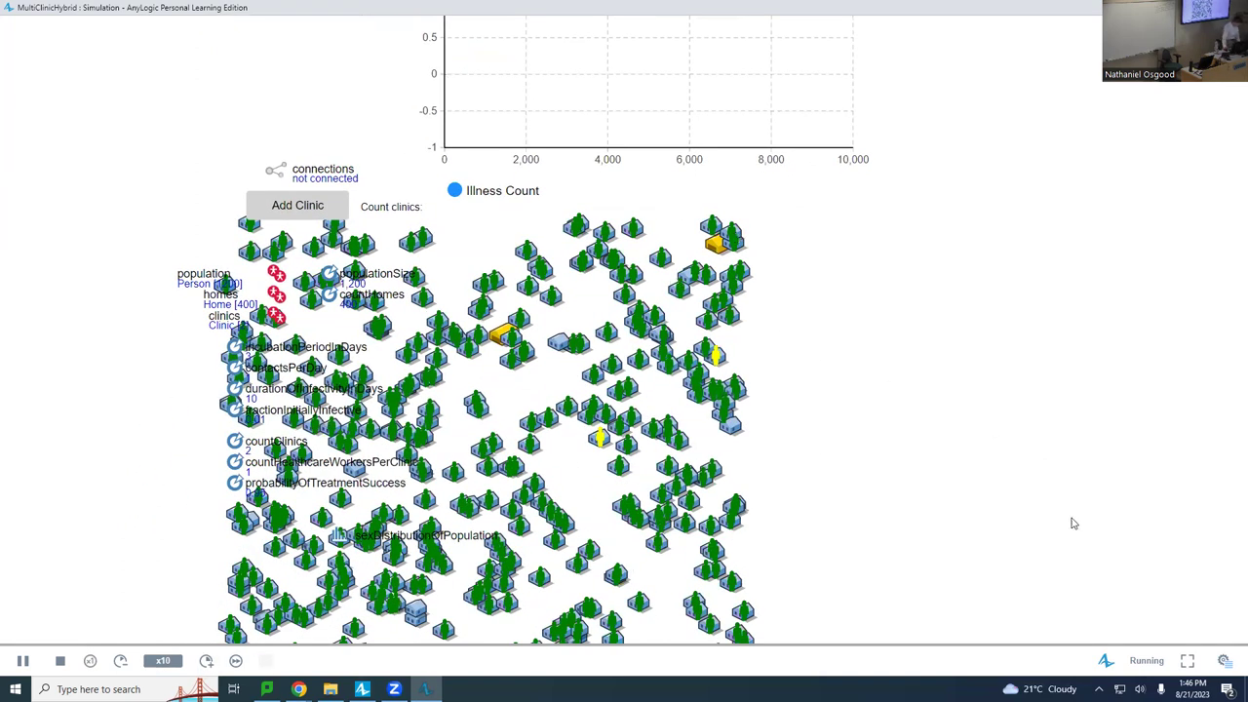
click(1221, 663)
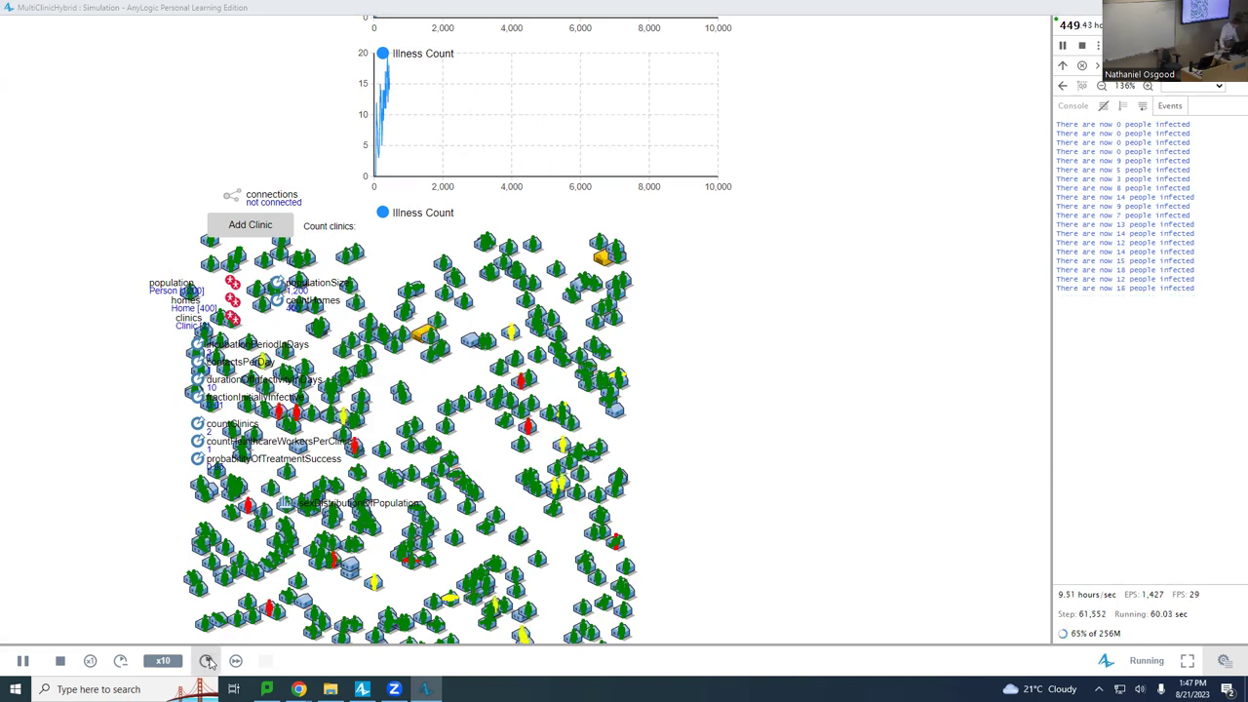
Step: Raise the two-clinic run's speed to x1000 to follow the illness plots and histogram, and close the simulation window
scroll(664, 491, up, 5)
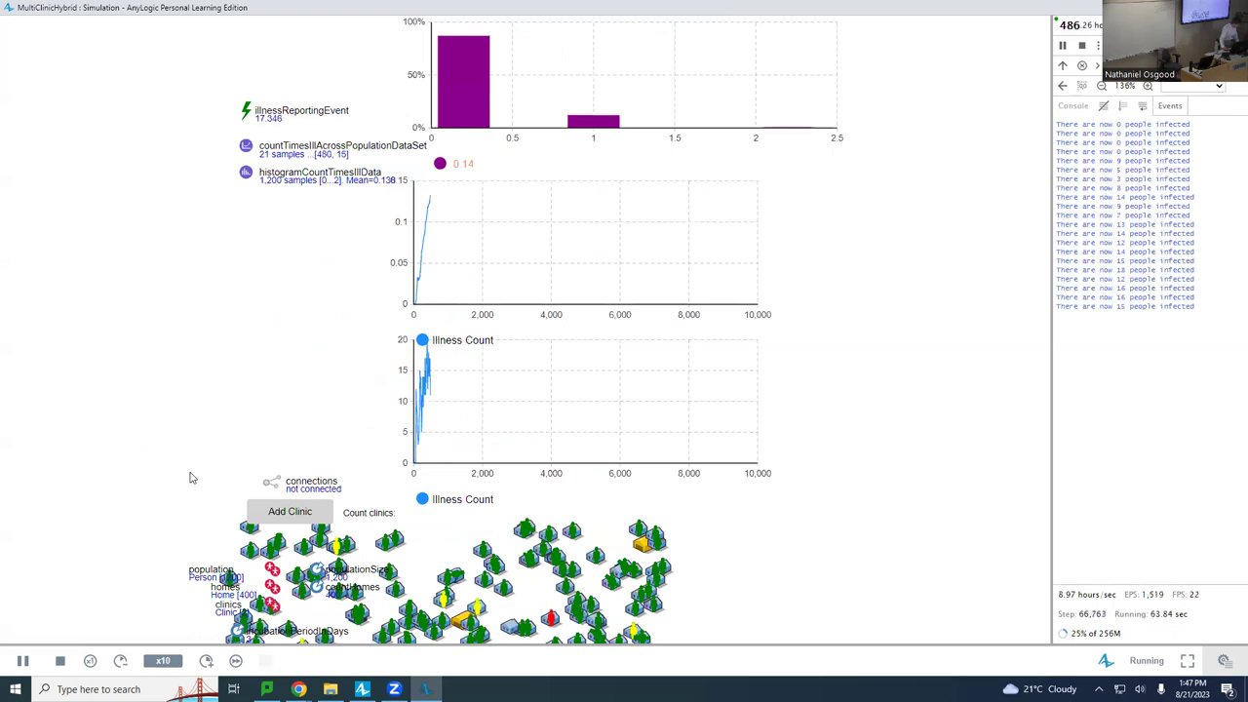
click(206, 662)
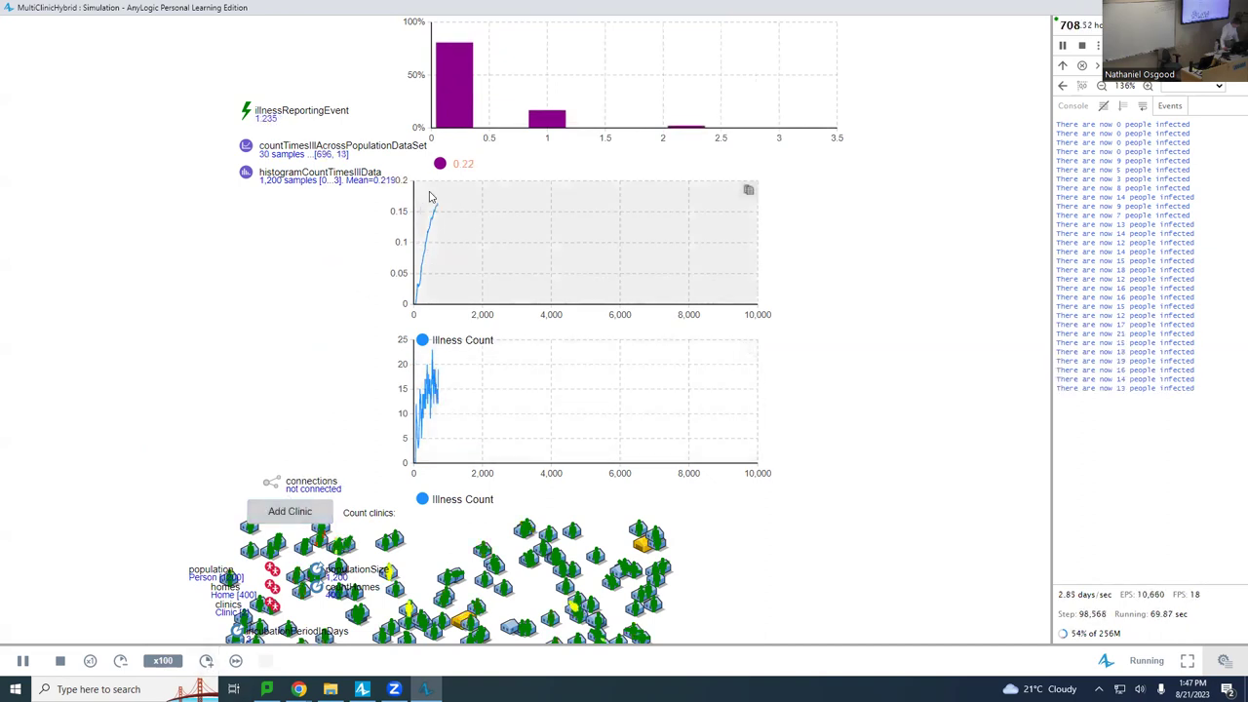
click(204, 661)
click(205, 661)
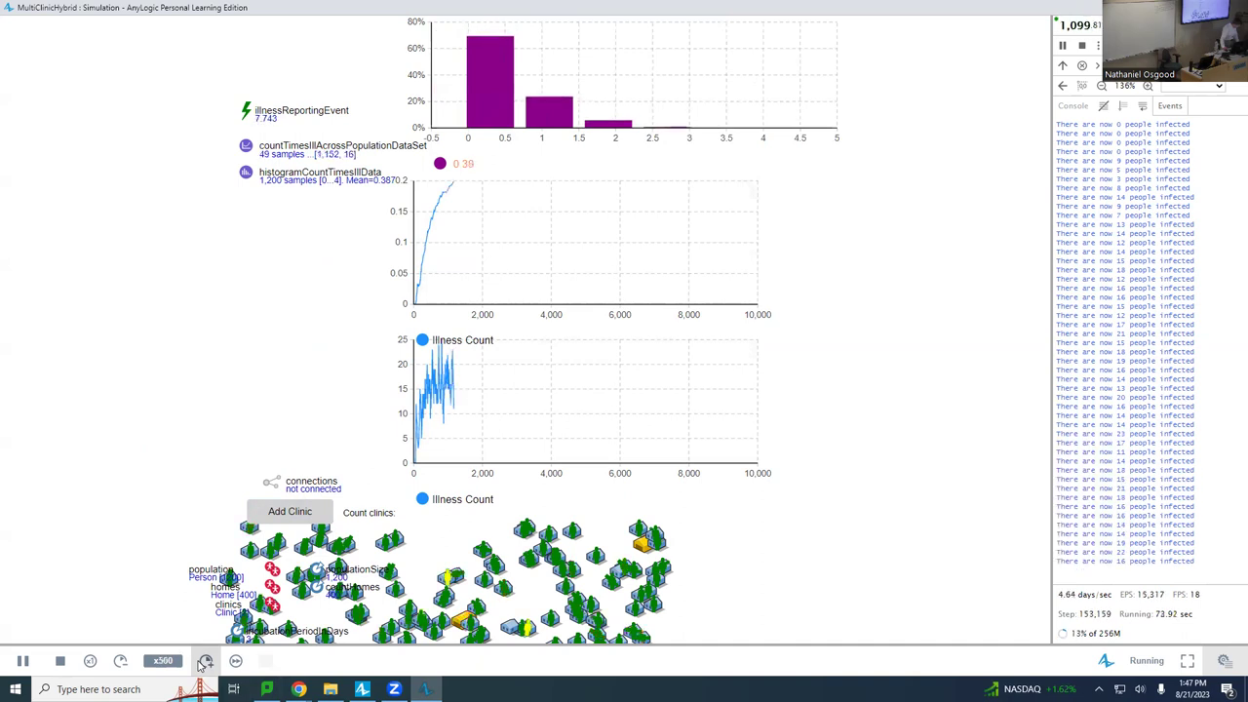
click(205, 661)
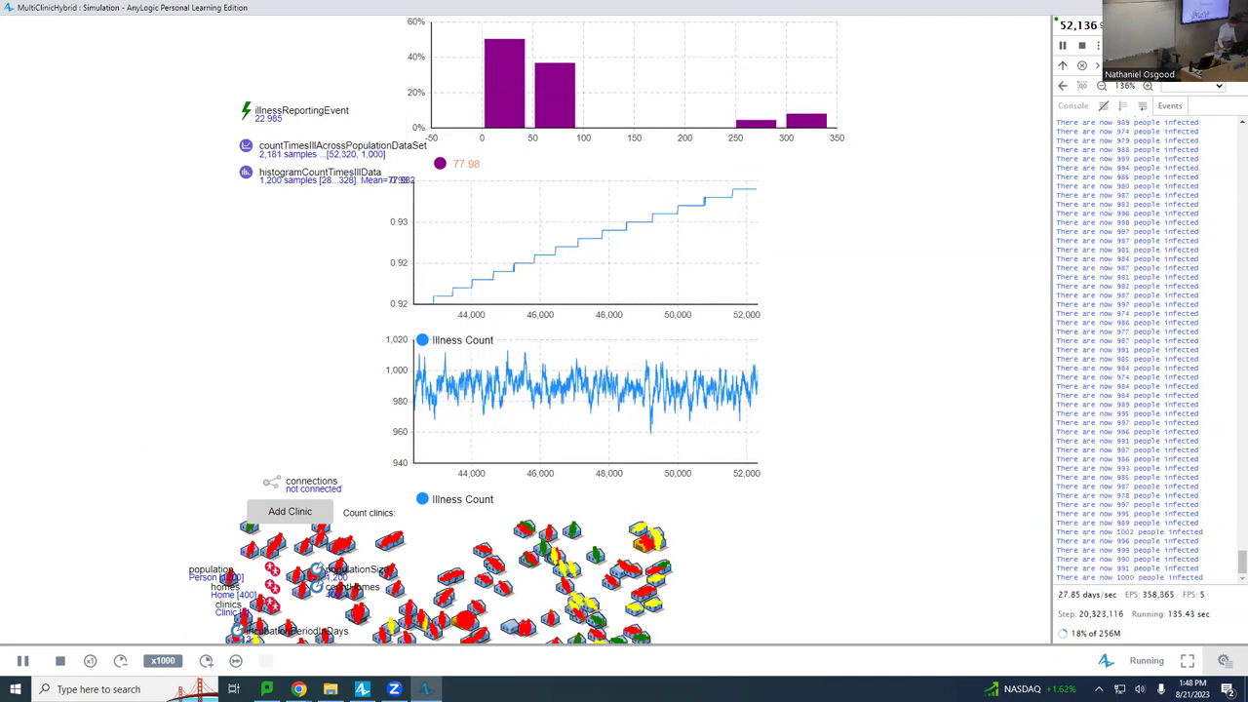
key(alt+F4)
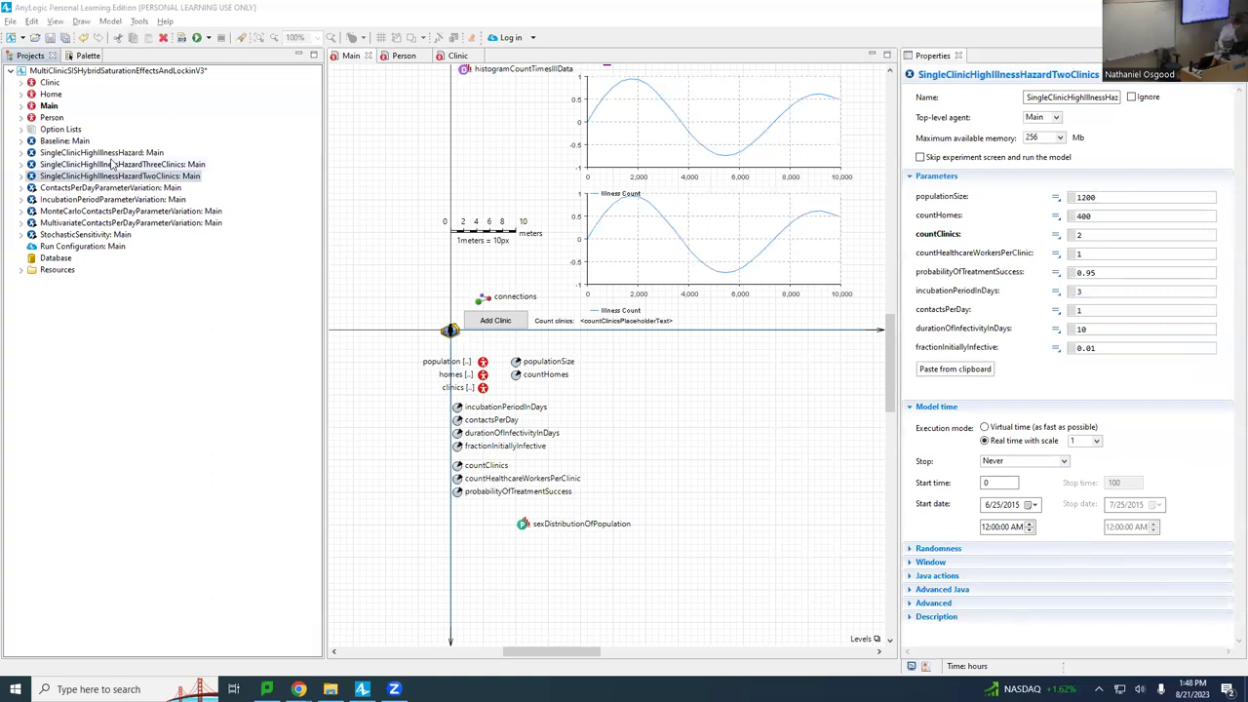
Step: Compare the countClinics parameter across the SingleClinicHighIllnessHazard, ThreeClinics and TwoClinics experiments
click(146, 164)
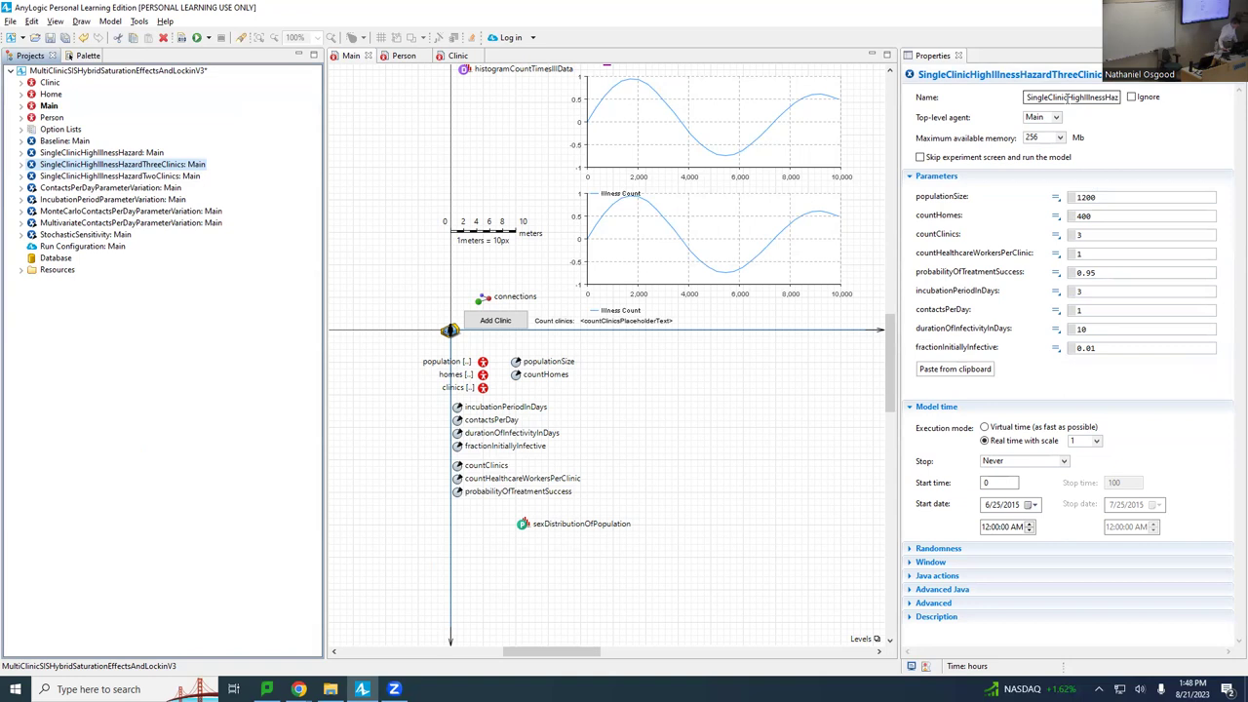
right_click(165, 163)
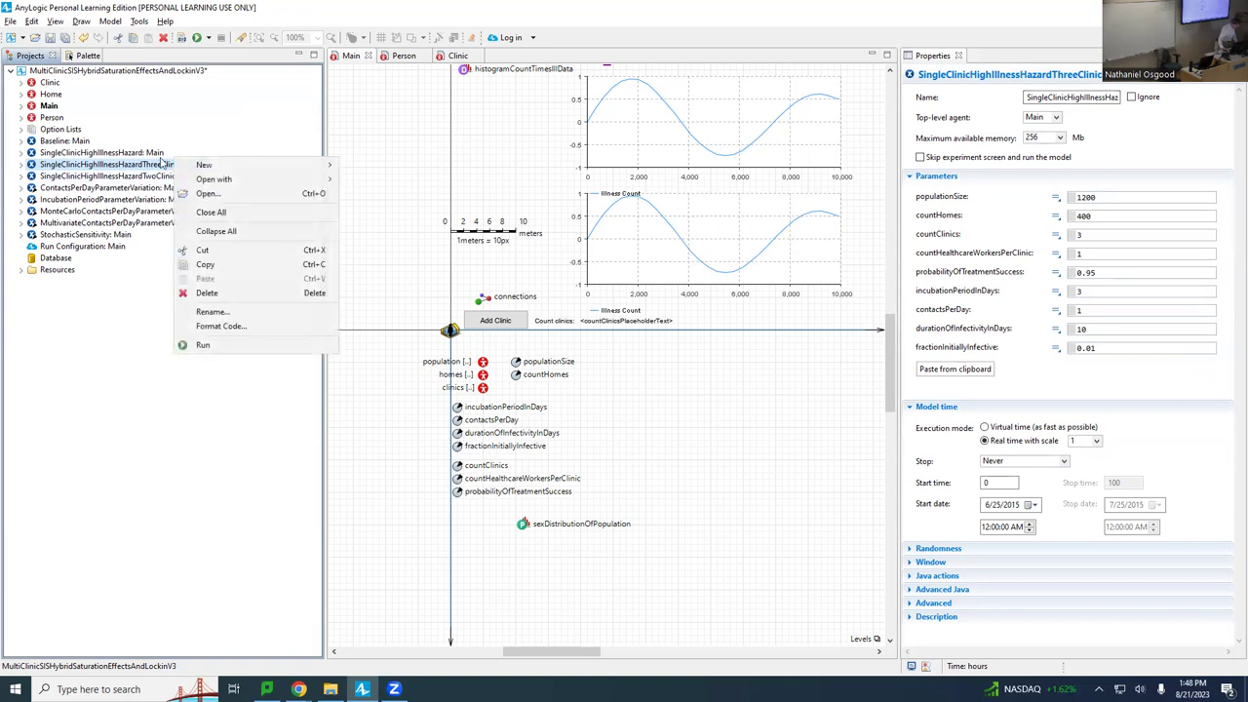
key(Escape)
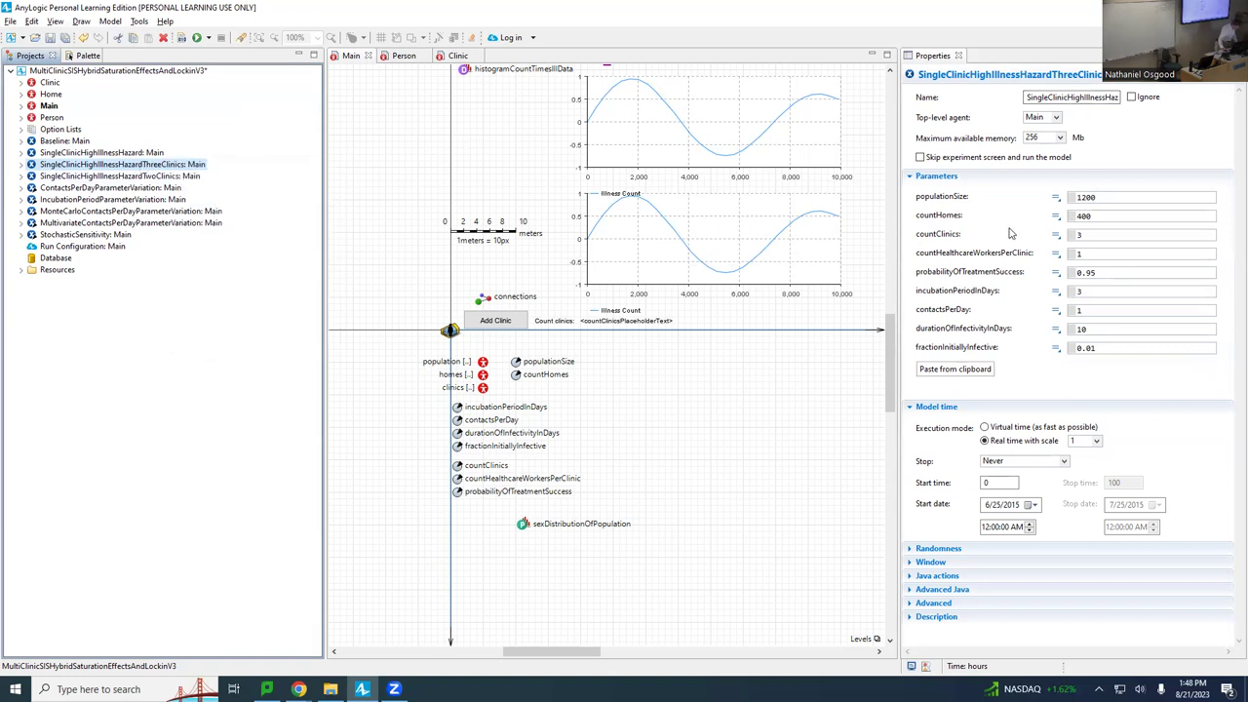
double_click(1108, 235)
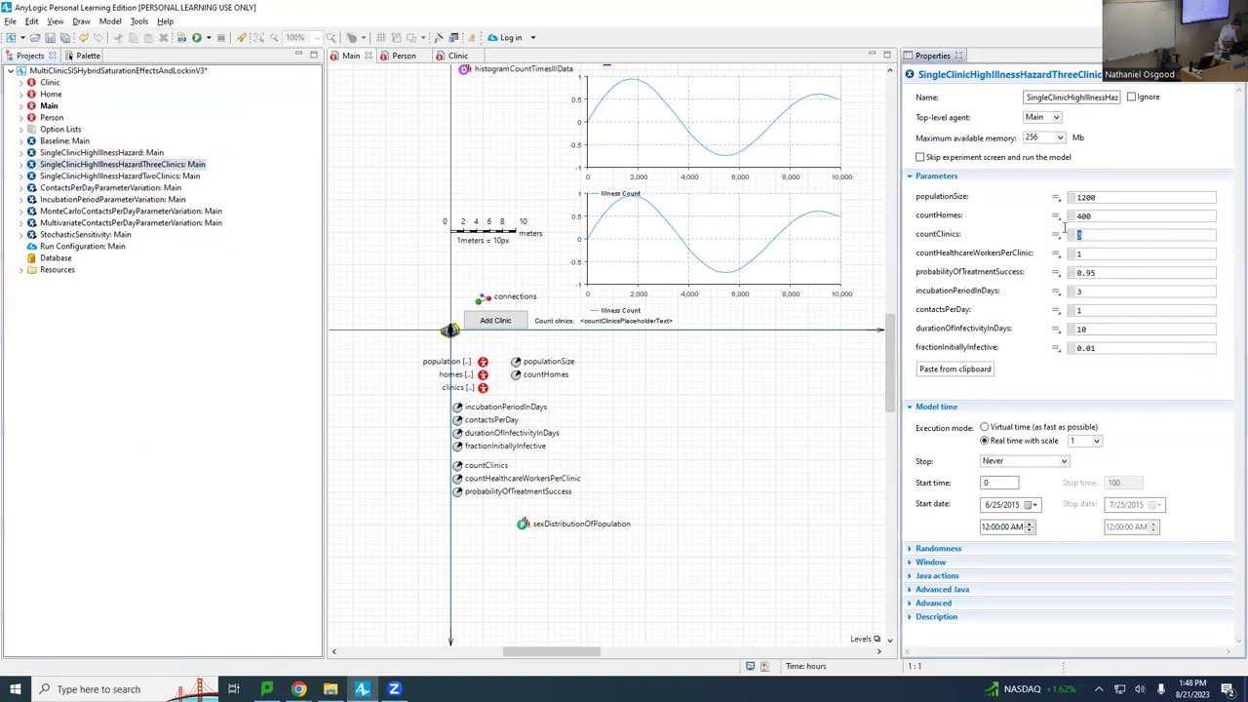
click(73, 153)
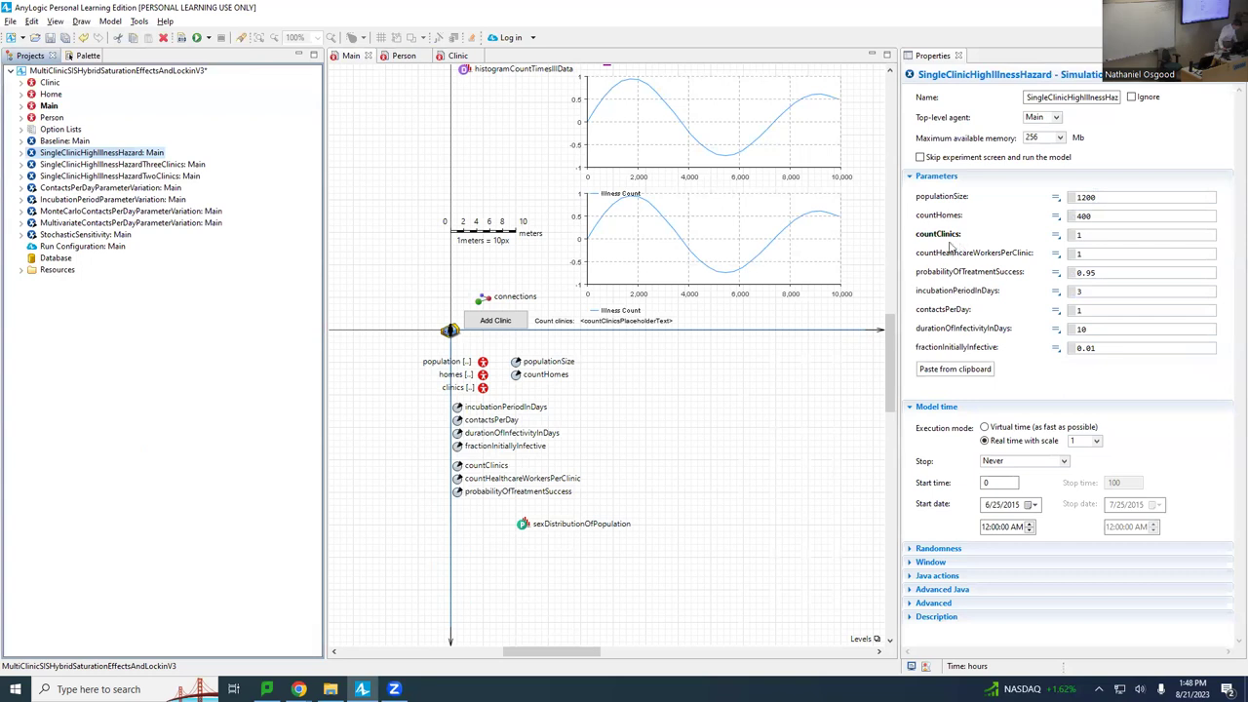
click(156, 165)
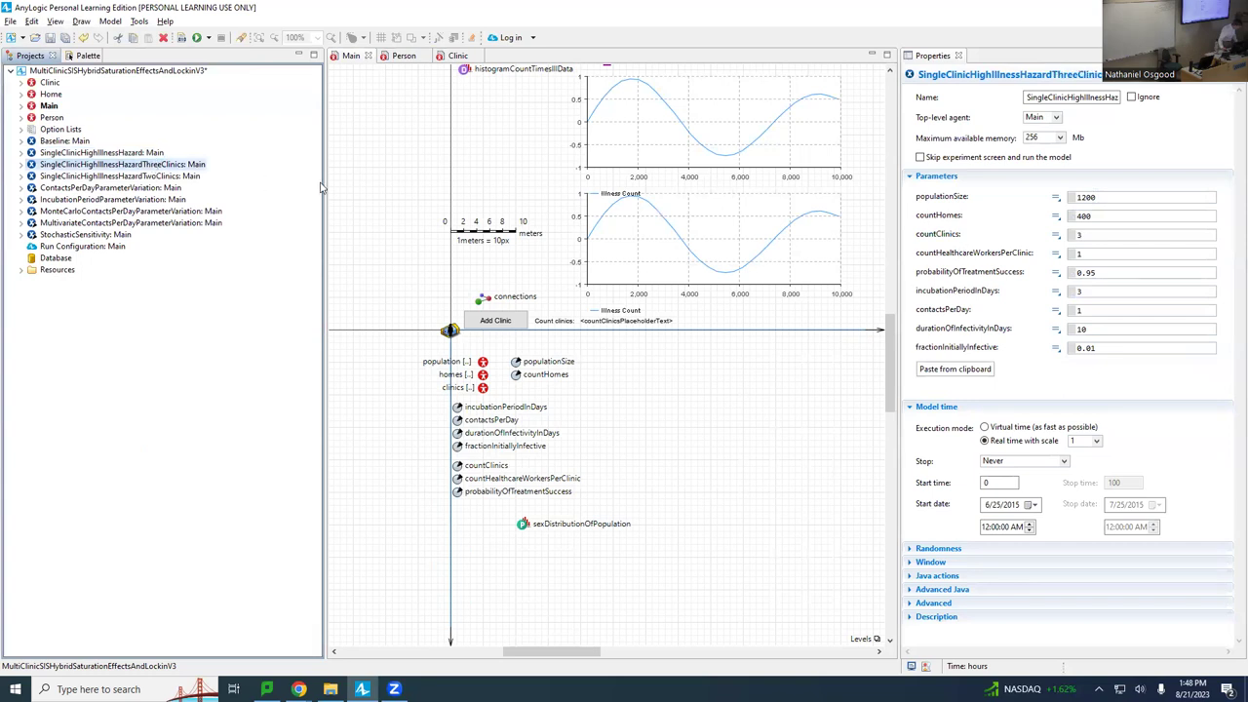
click(185, 177)
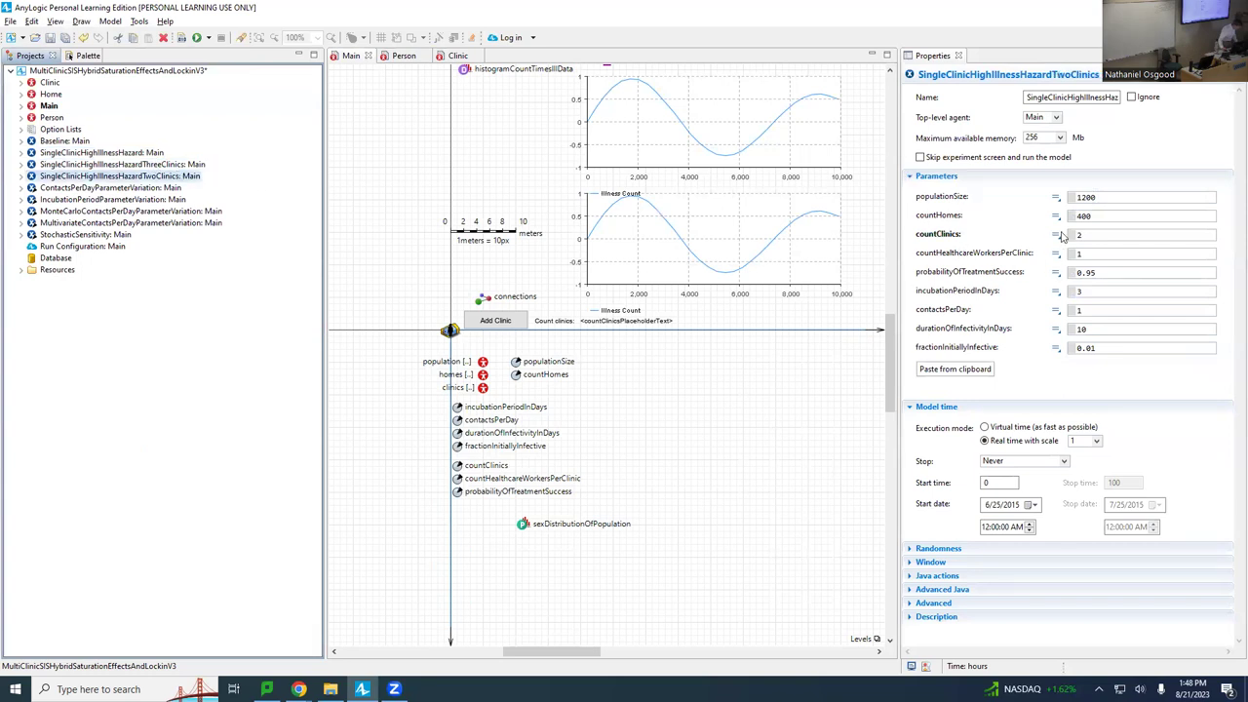
Step: Run the SingleClinicHighIllnessHazardThreeClinics experiment and start its simulation
click(170, 163)
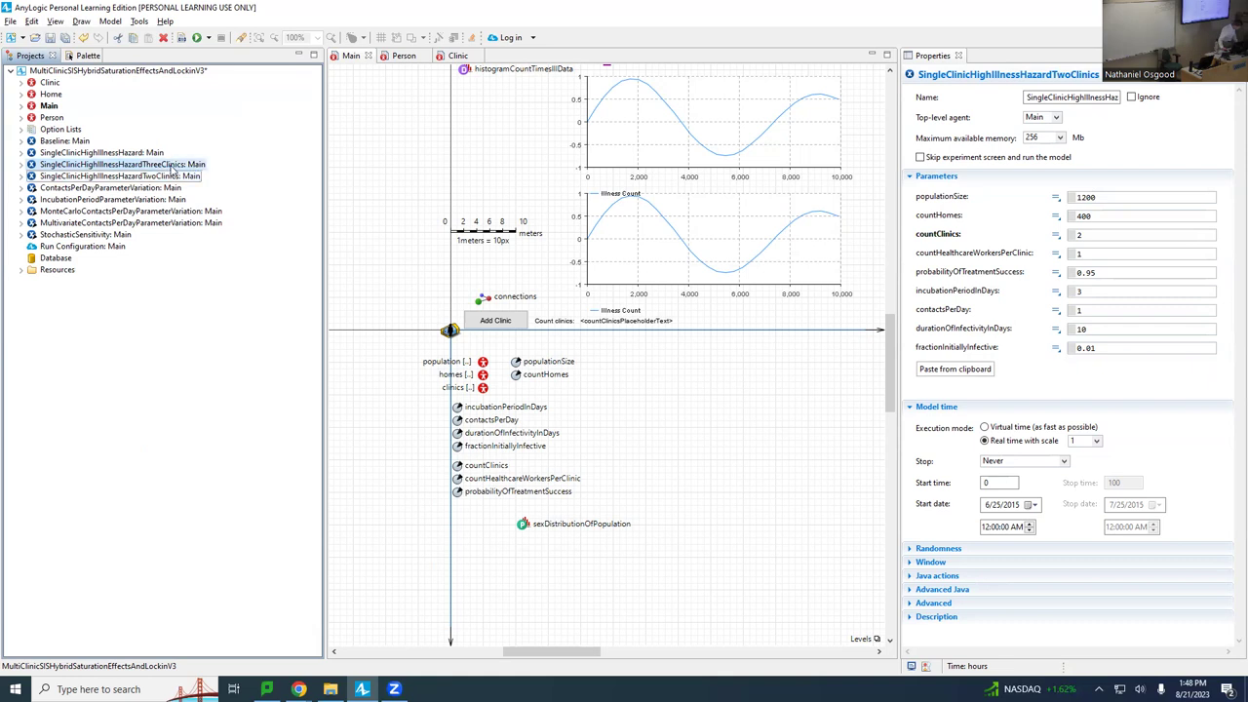
right_click(170, 165)
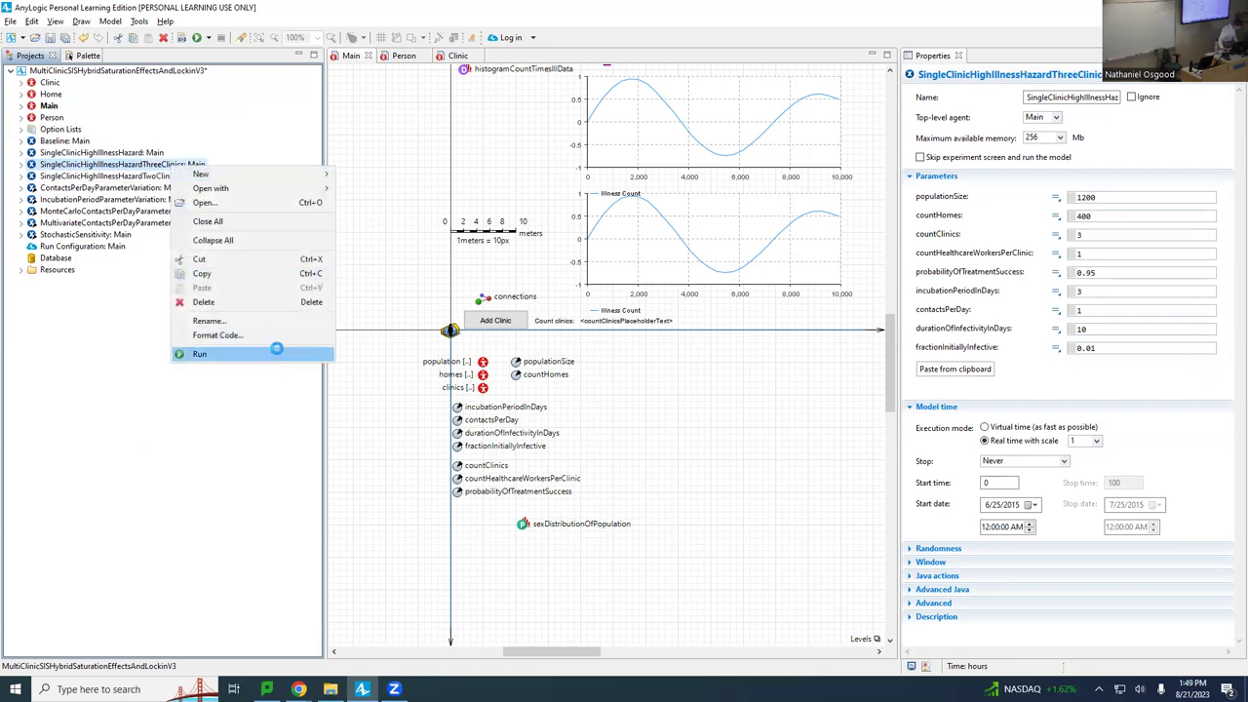
click(277, 353)
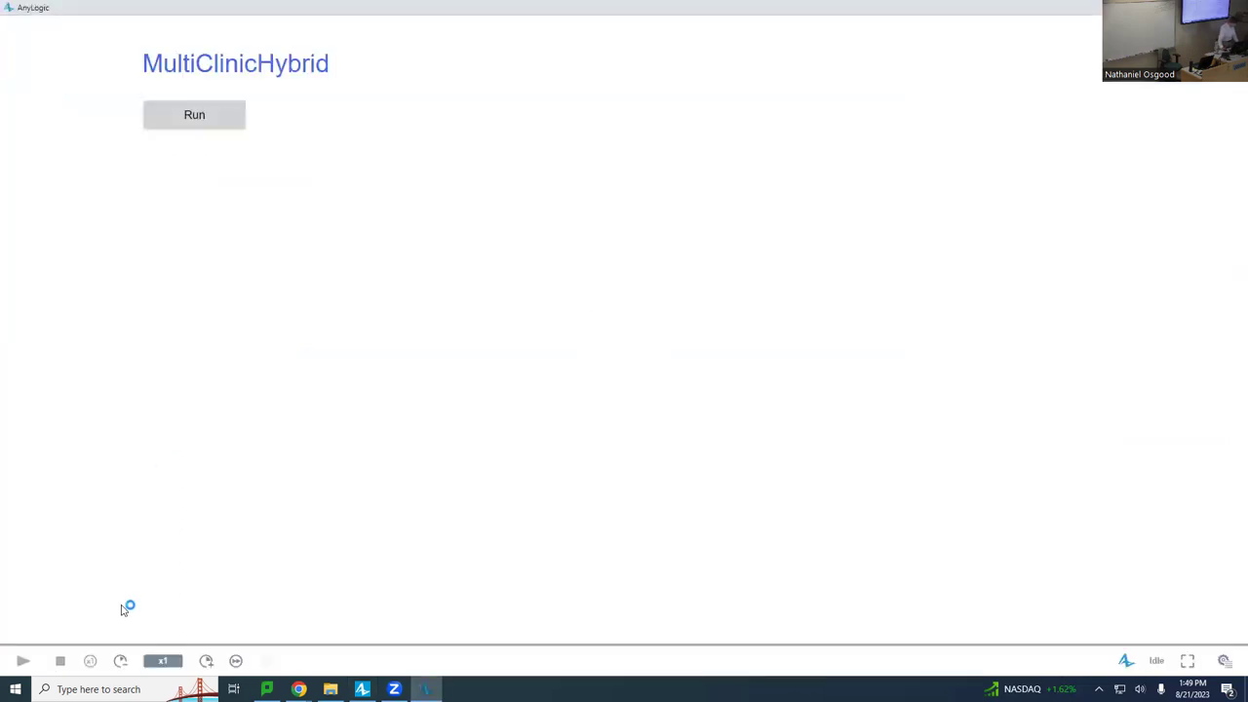
click(225, 123)
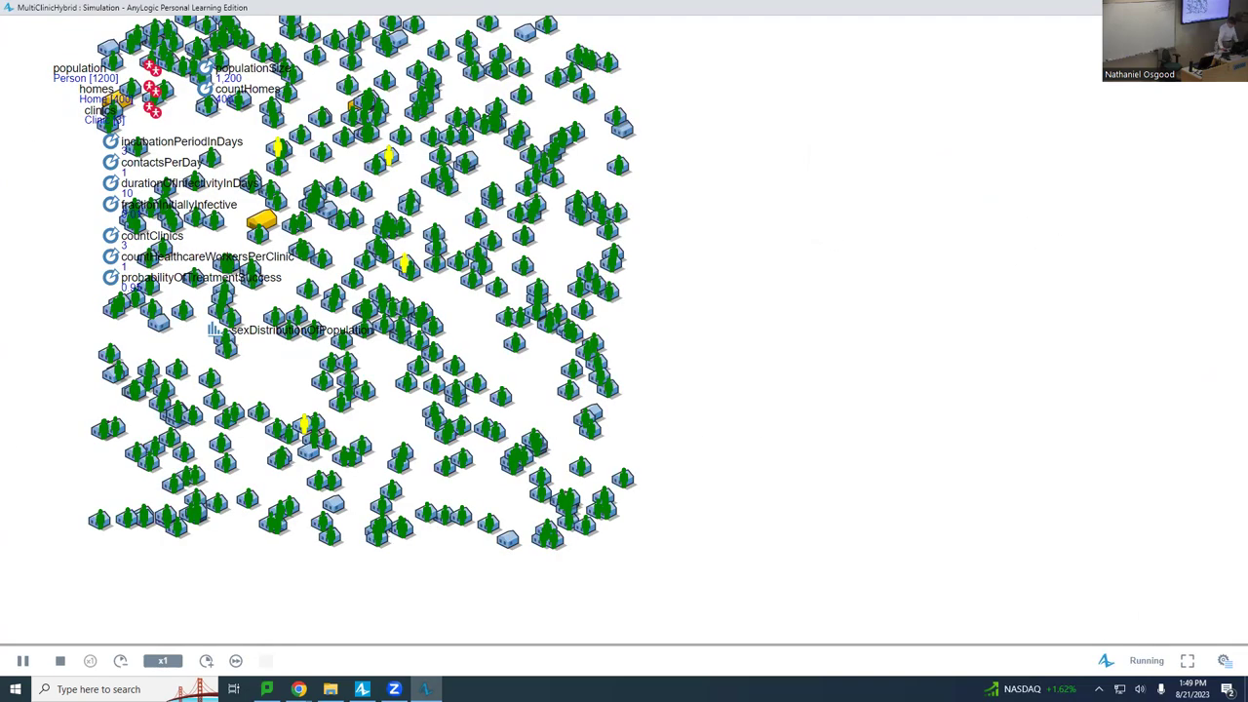
Step: Speed up the three-clinic simulation to x25 with the illness count plots in view
click(206, 662)
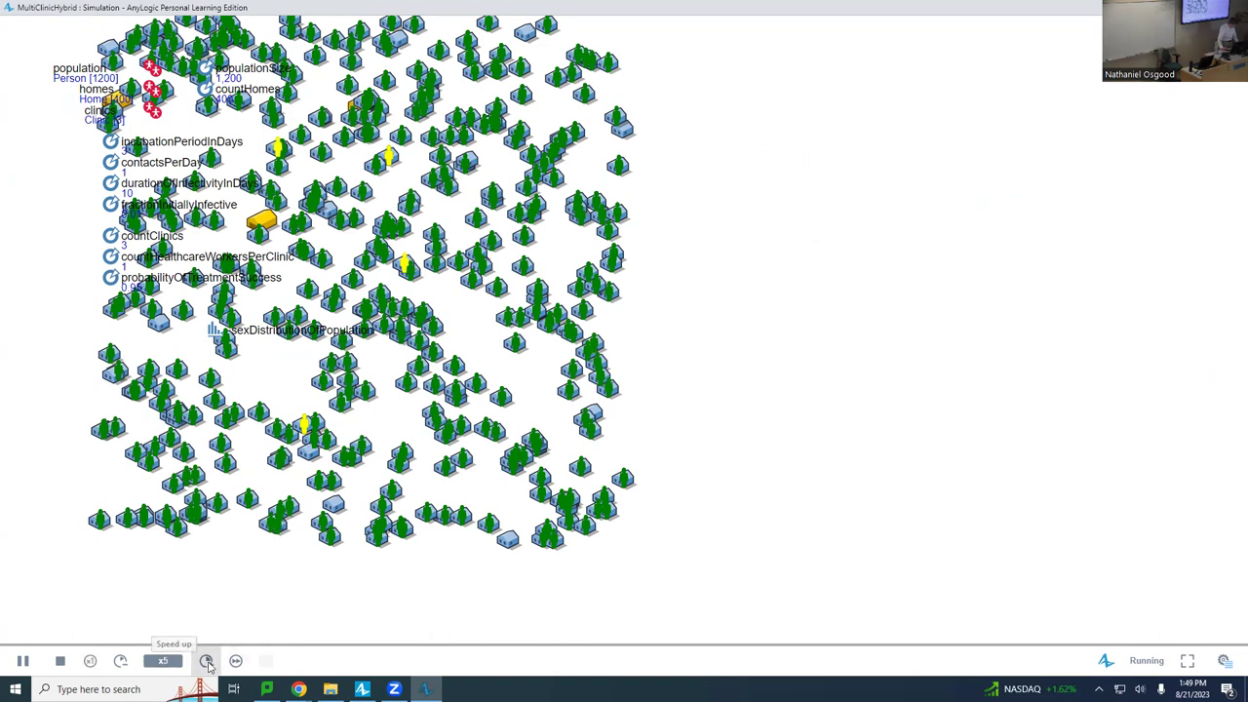
scroll(798, 352, up, 8)
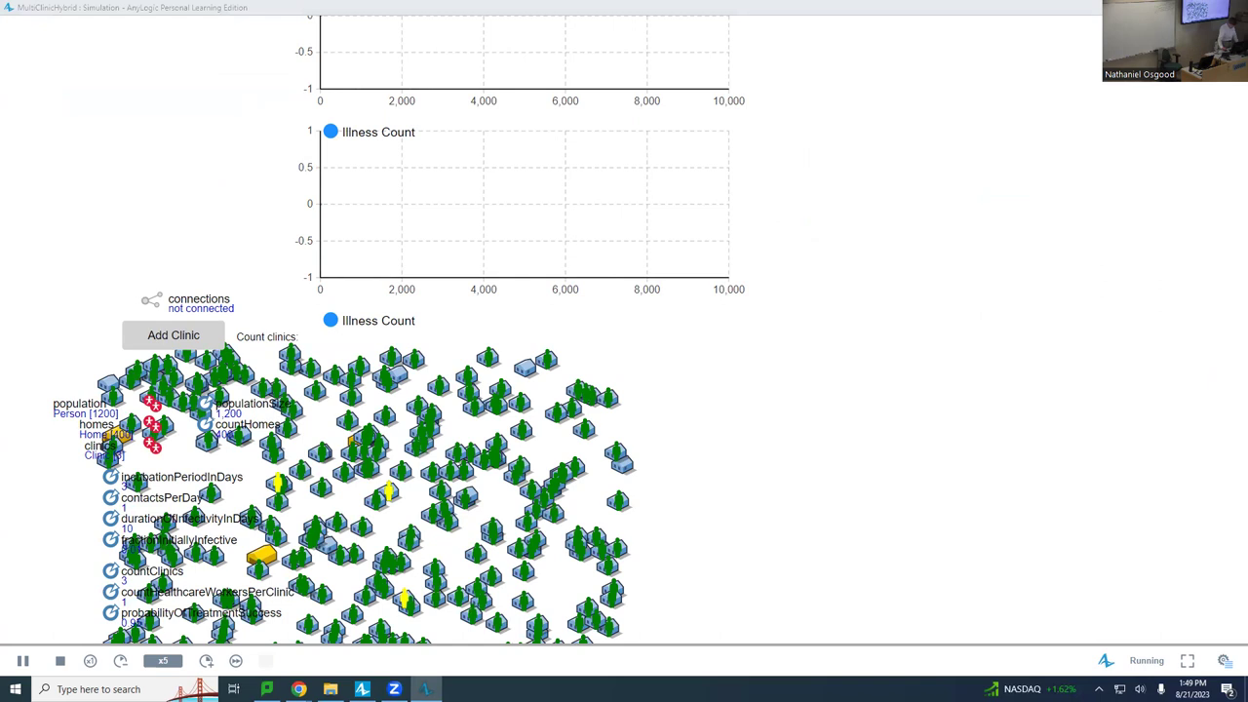
drag(719, 374, 707, 470)
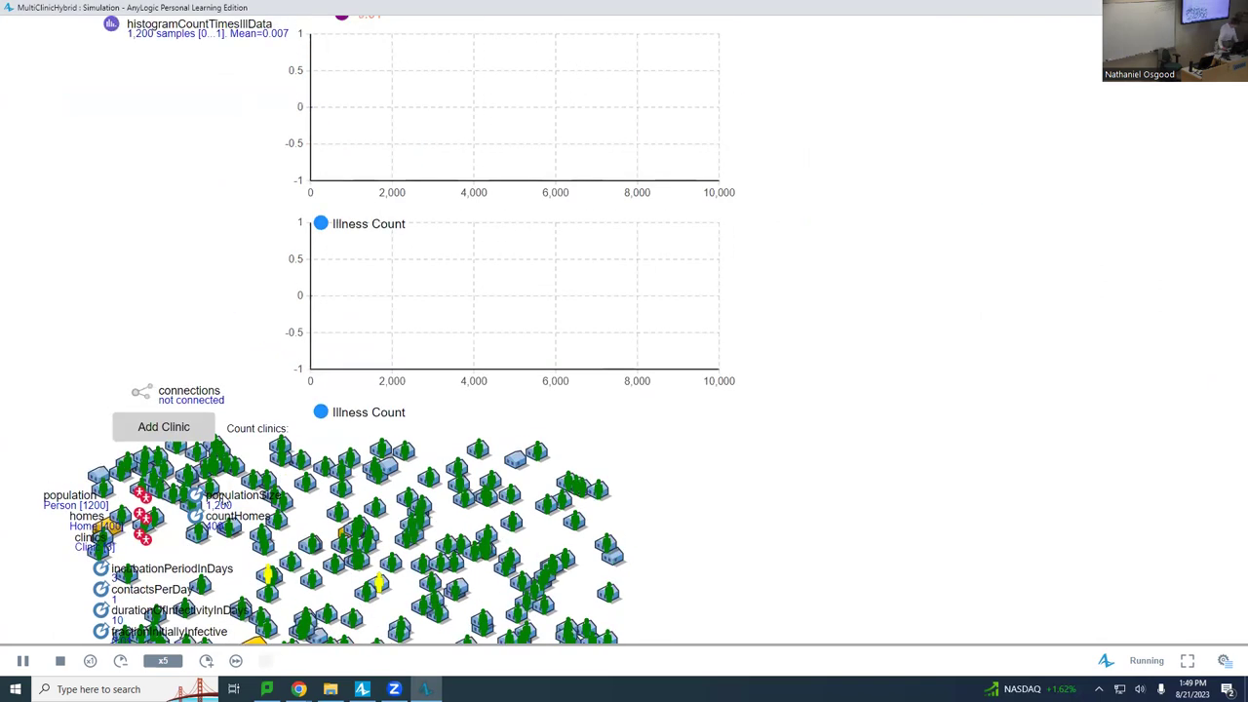
click(207, 662)
click(206, 661)
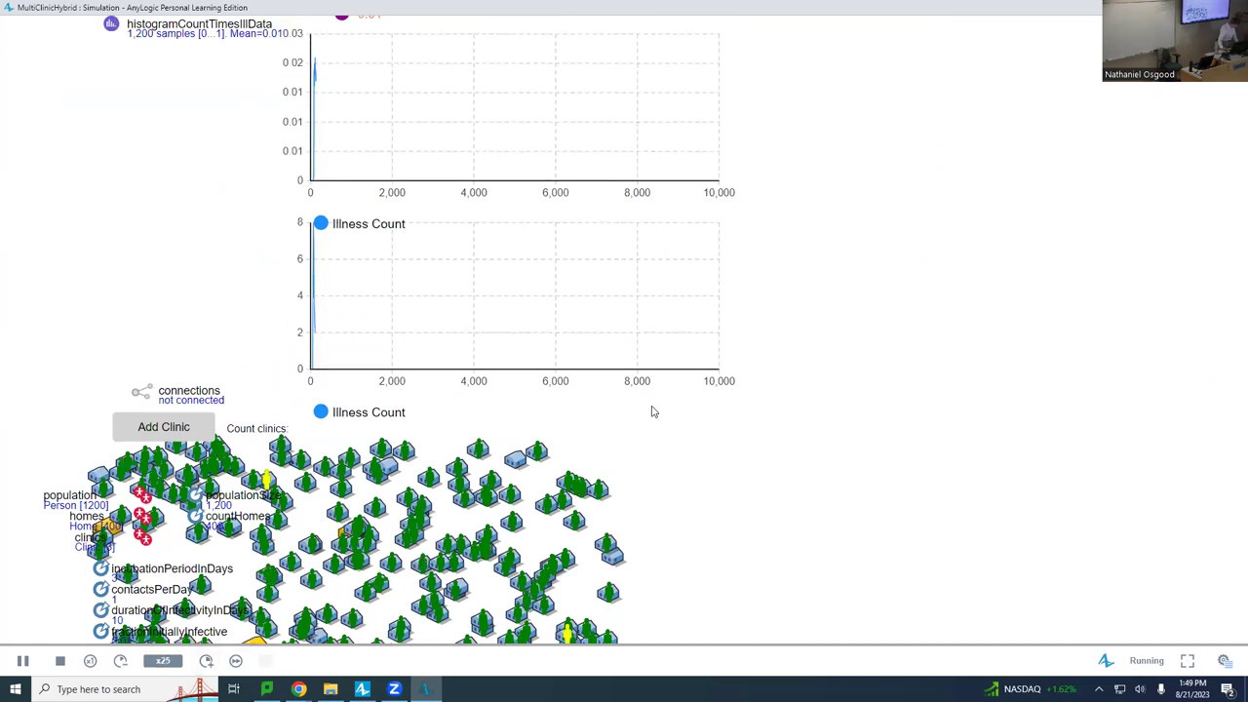
Step: Raise the three-clinic run's speed to x250, examine the illness plots and clinic map, and return to the model editor
scroll(458, 517, down, 1)
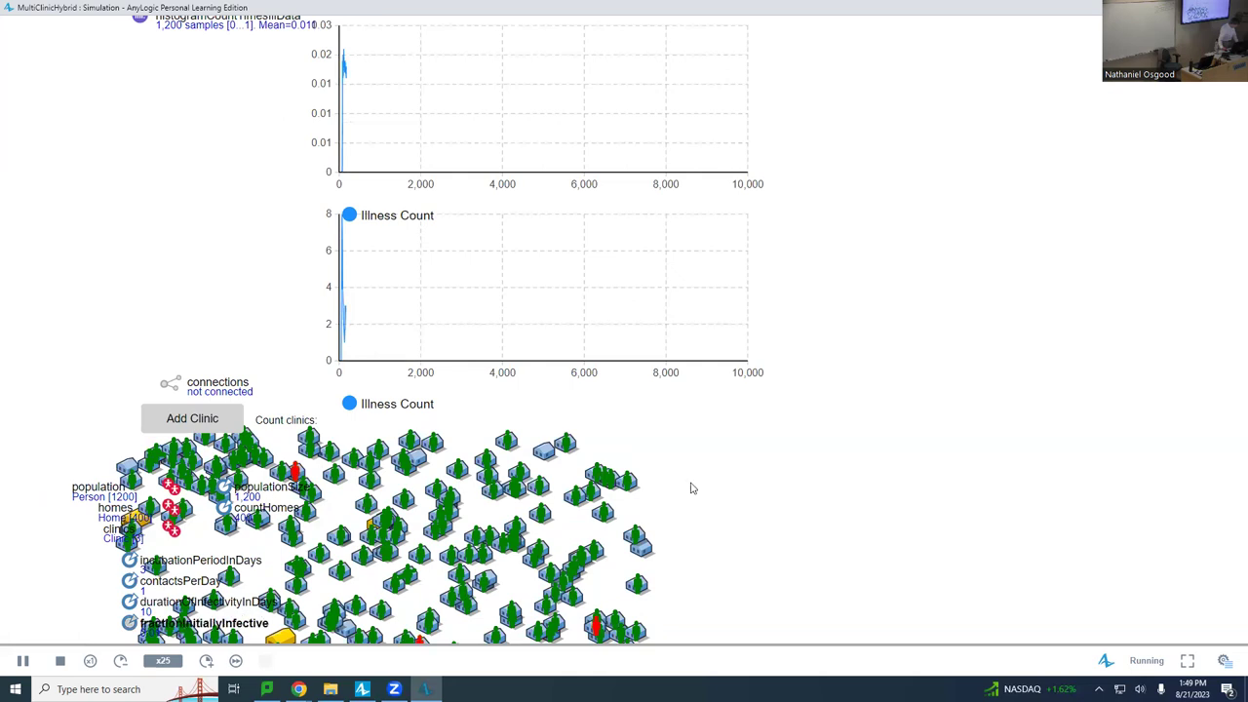
drag(707, 479, 738, 527)
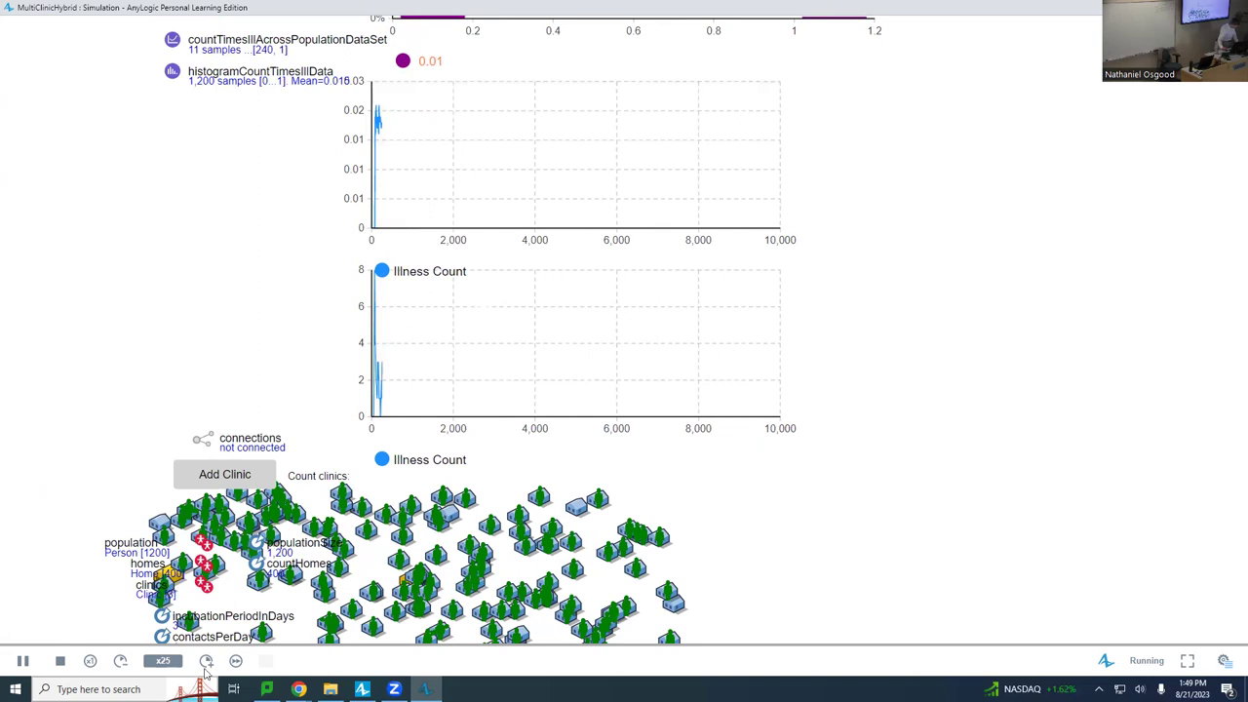
drag(747, 521, 775, 434)
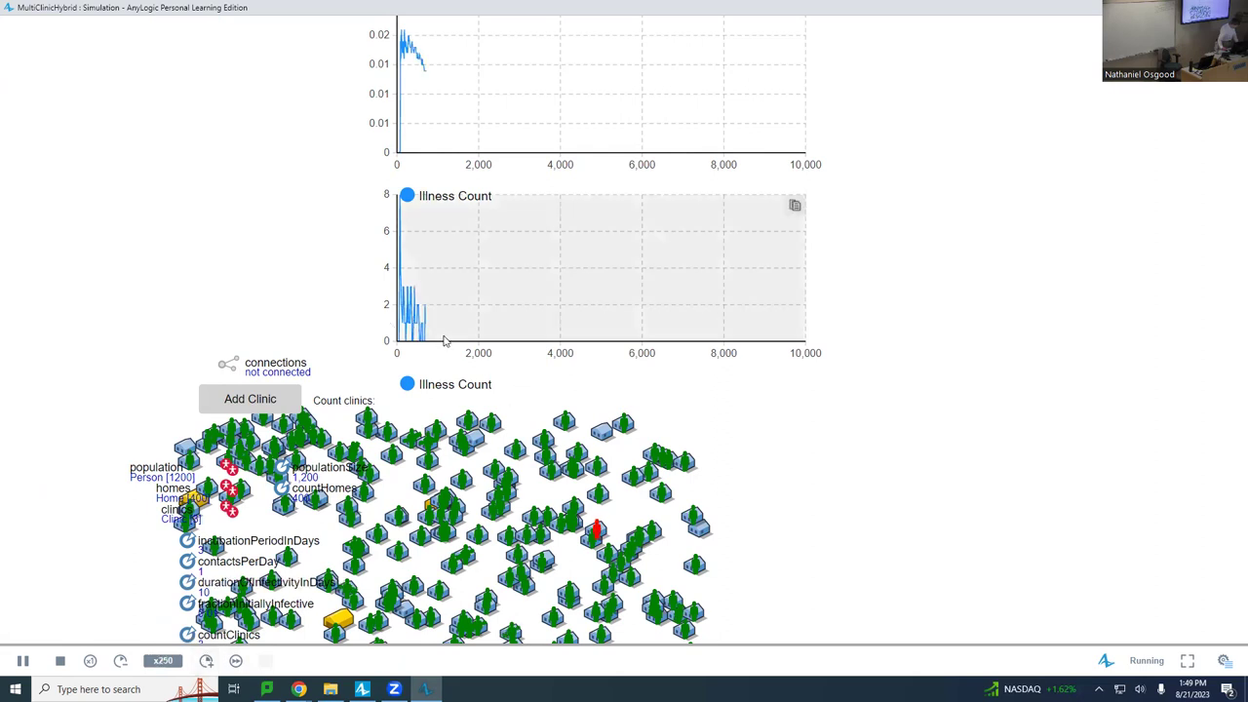
drag(719, 534, 799, 389)
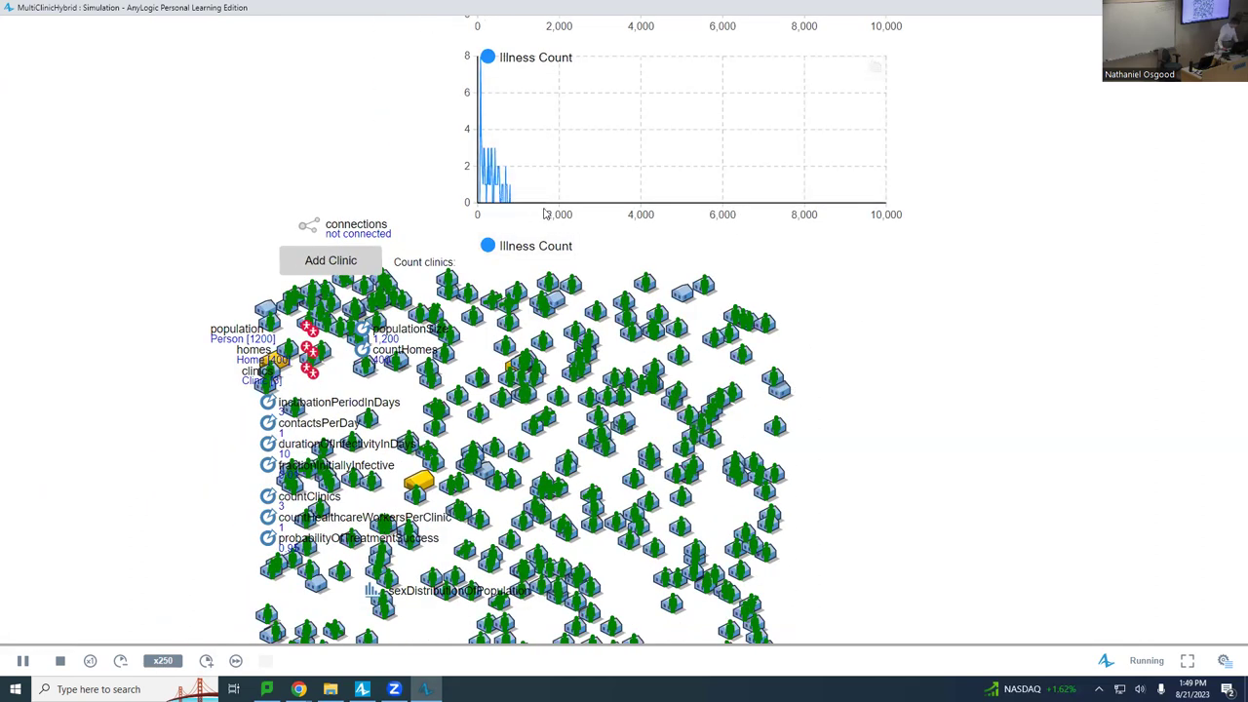
drag(908, 186, 943, 419)
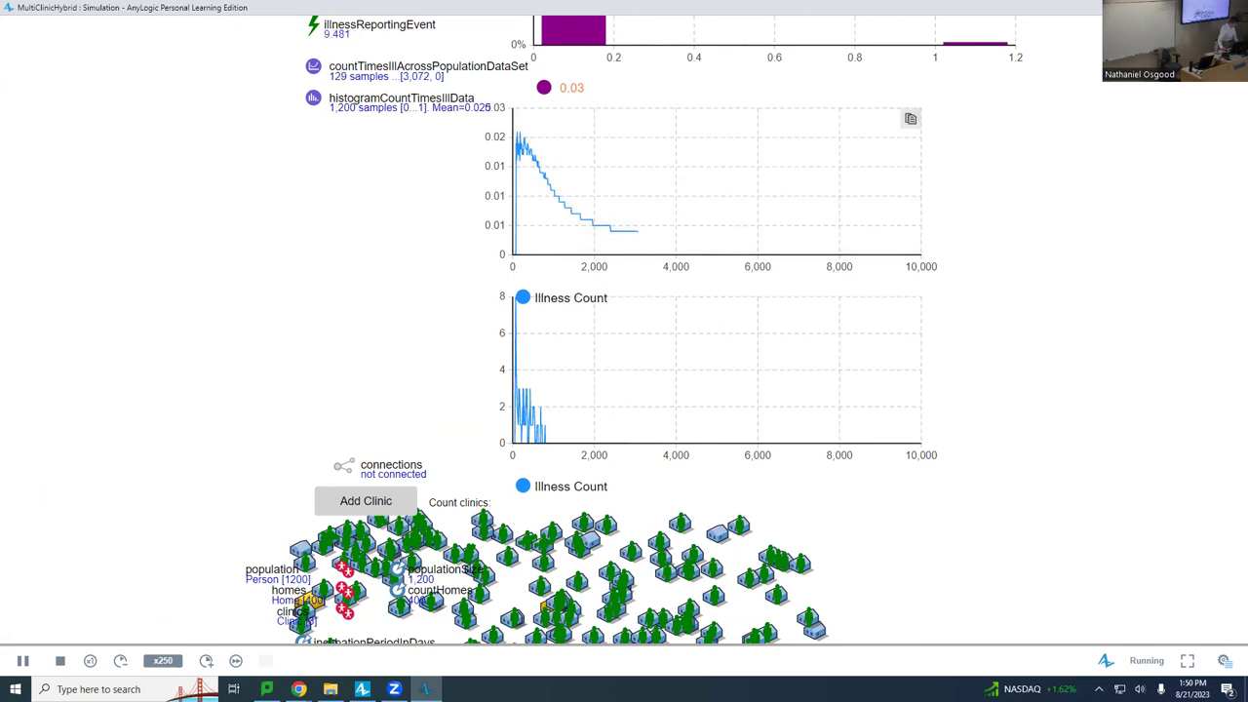
key(alt+Tab)
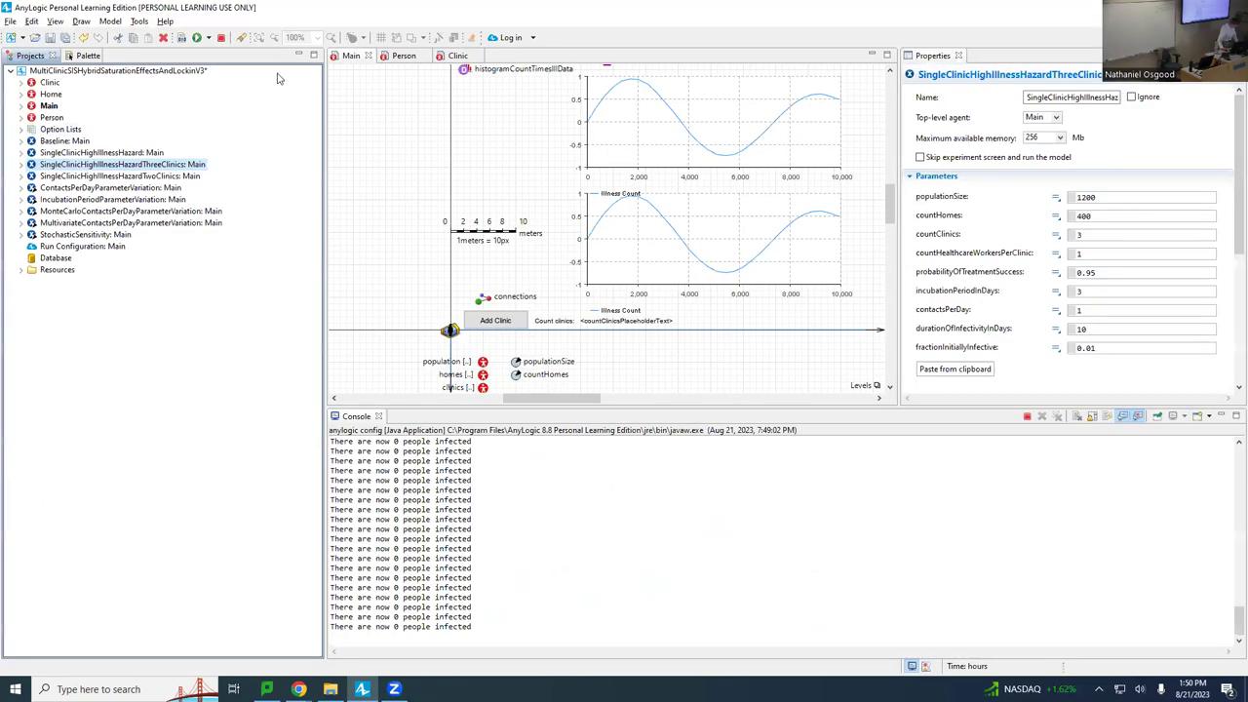
Step: Run the SingleClinicHighIllnessHazardThreeClinics experiment, start its simulation and switch it to virtual time
right_click(176, 166)
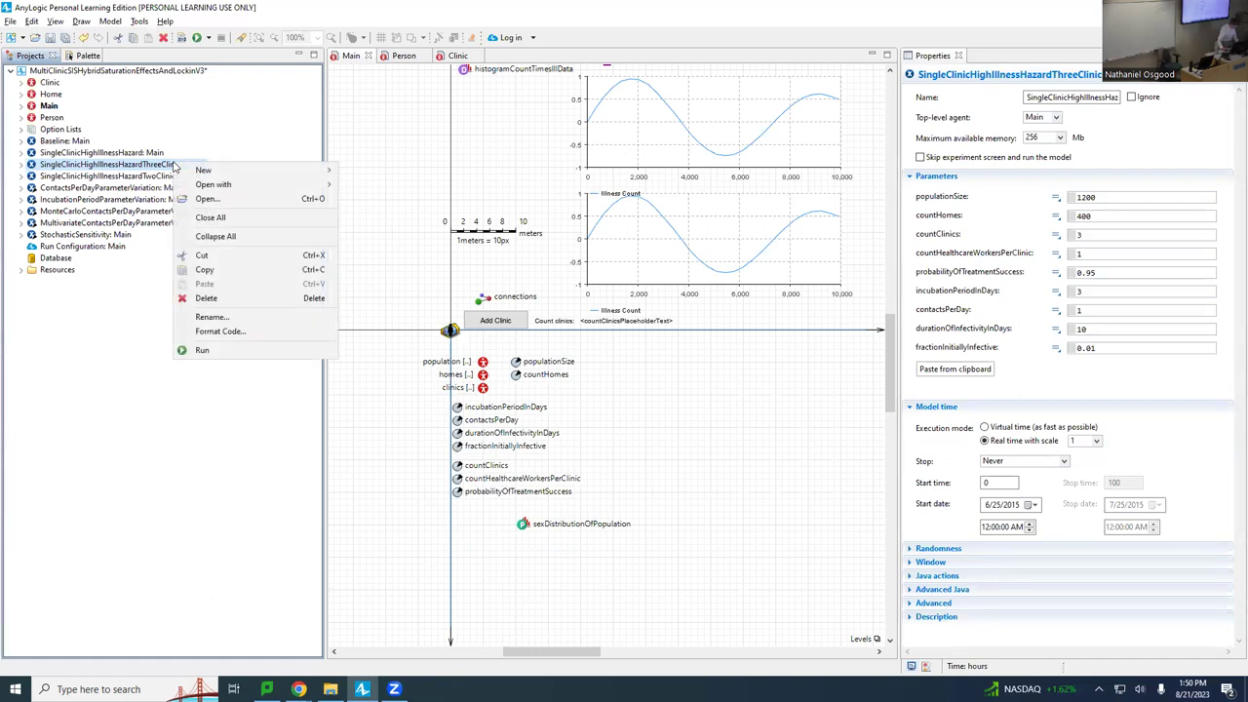
click(201, 351)
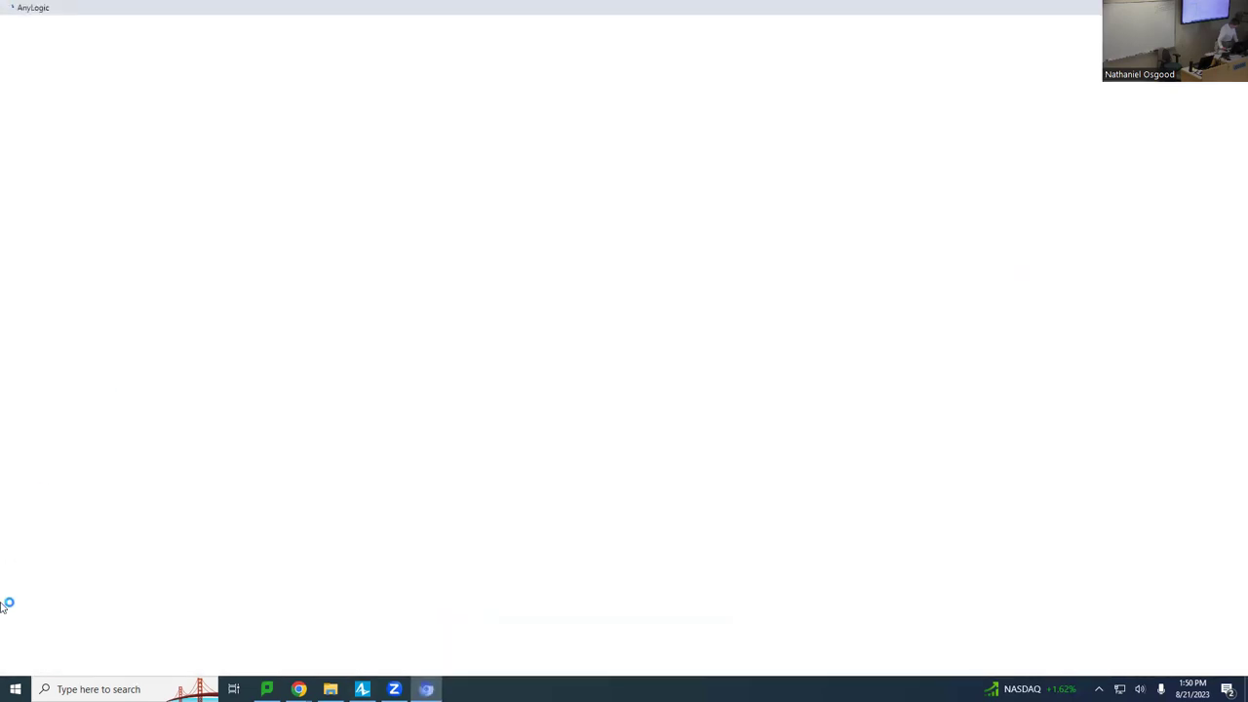
click(203, 114)
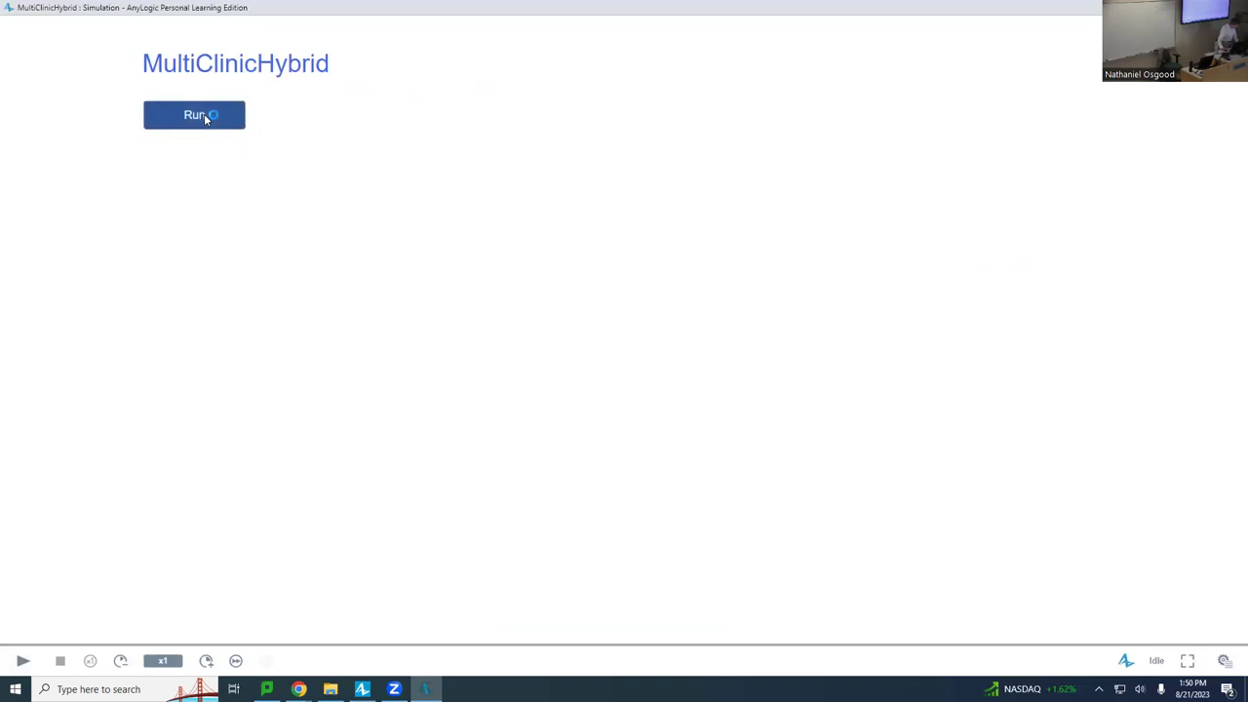
click(238, 660)
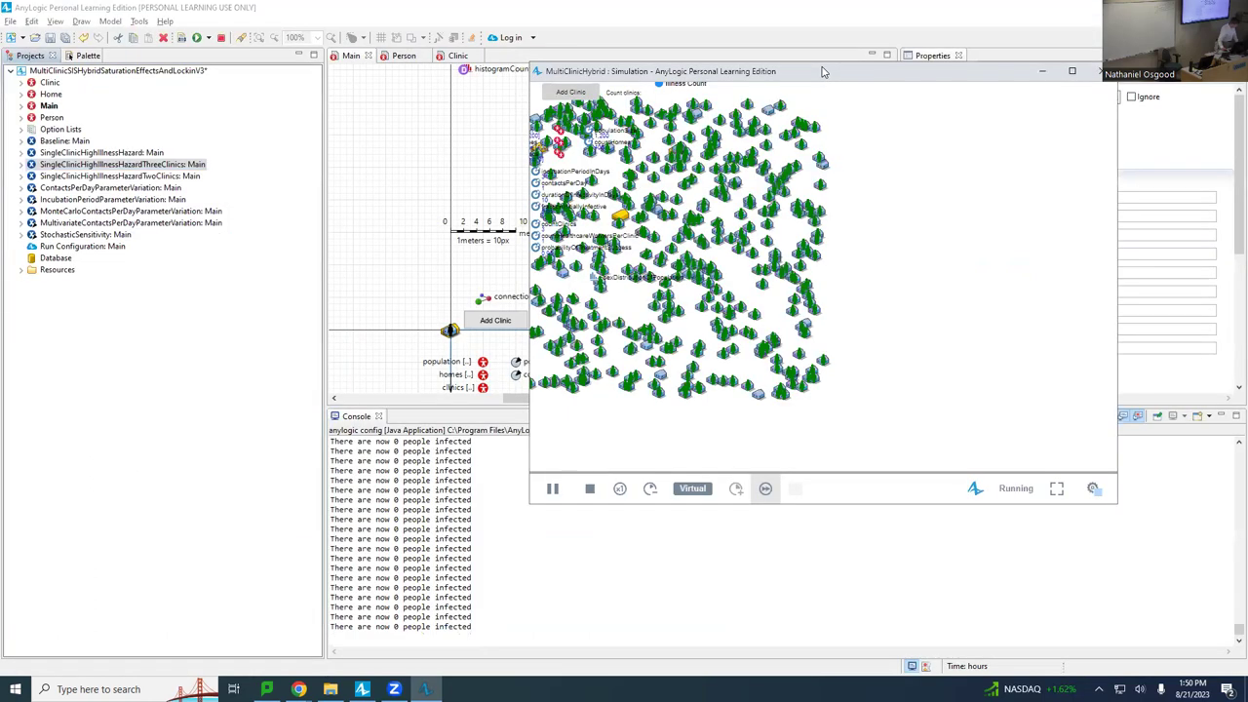
Step: Examine the illness count plots of the virtual-time three-clinic run in the maximized window and close the simulation
double_click(826, 5)
double_click(800, 71)
scroll(669, 438, up, 5)
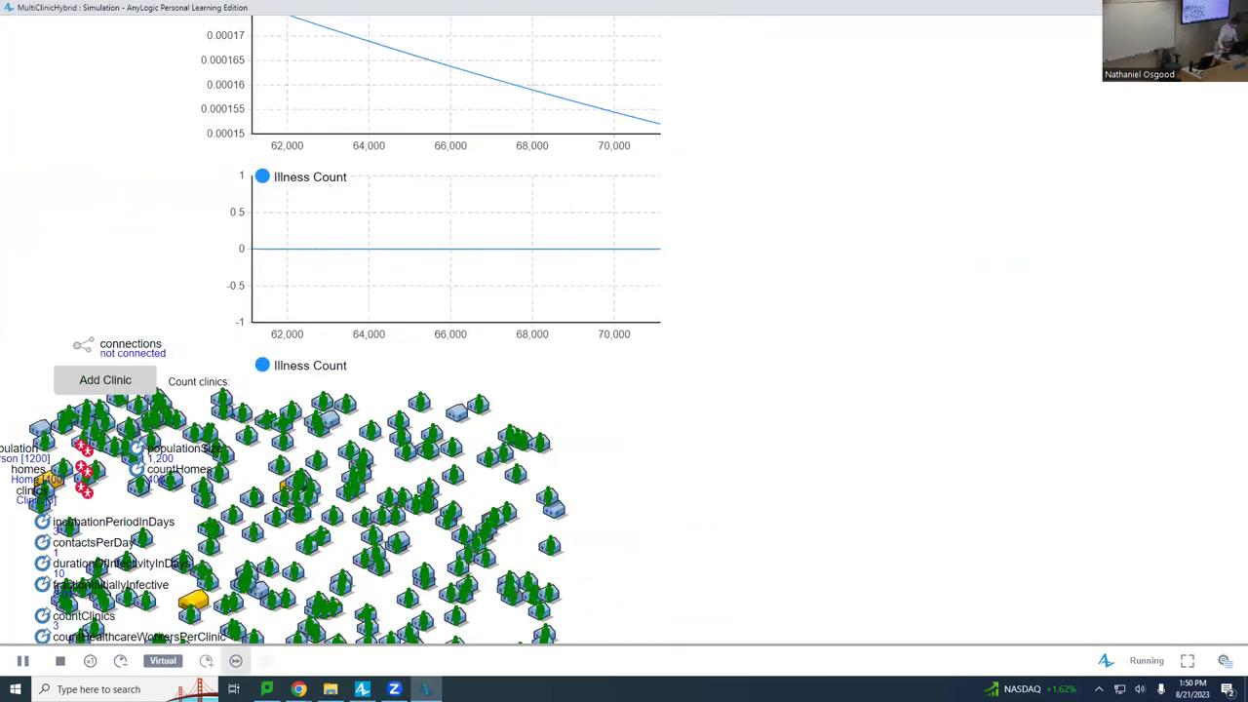
key(alt+F4)
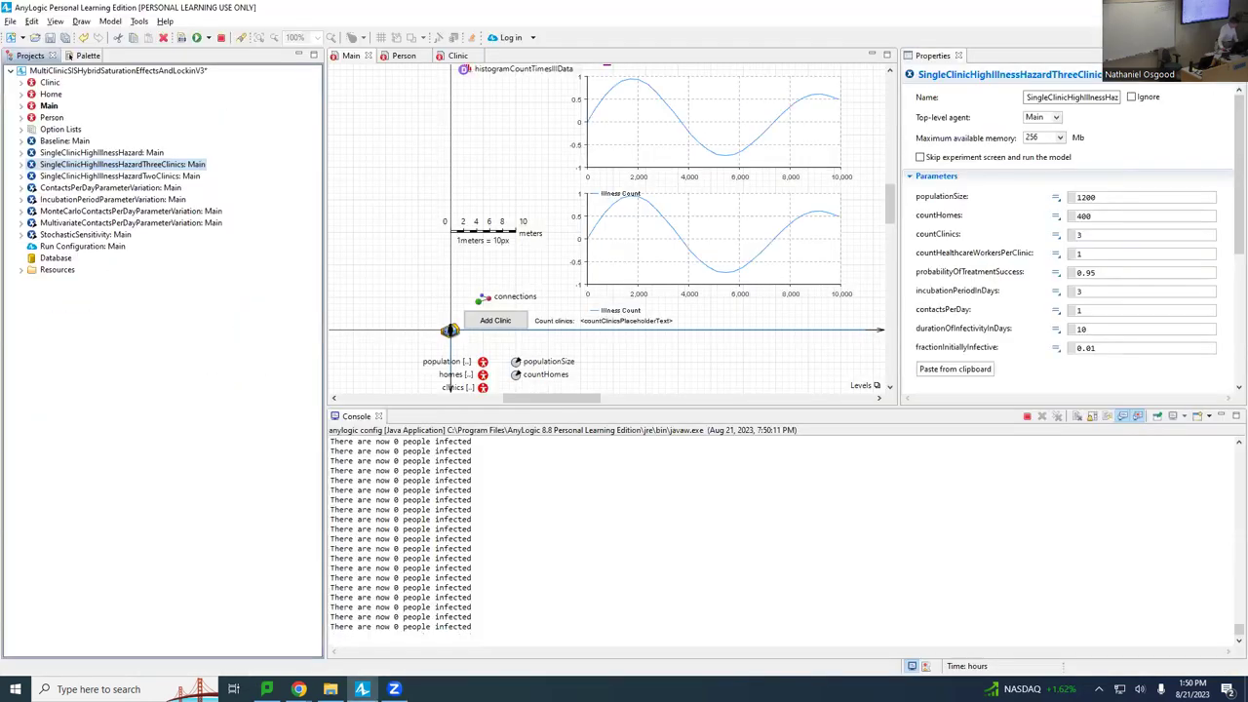
Step: Launch the SingleClinicHighIllnessHazardThreeClinics experiment again and start the simulation at normal speed
right_click(143, 171)
click(195, 357)
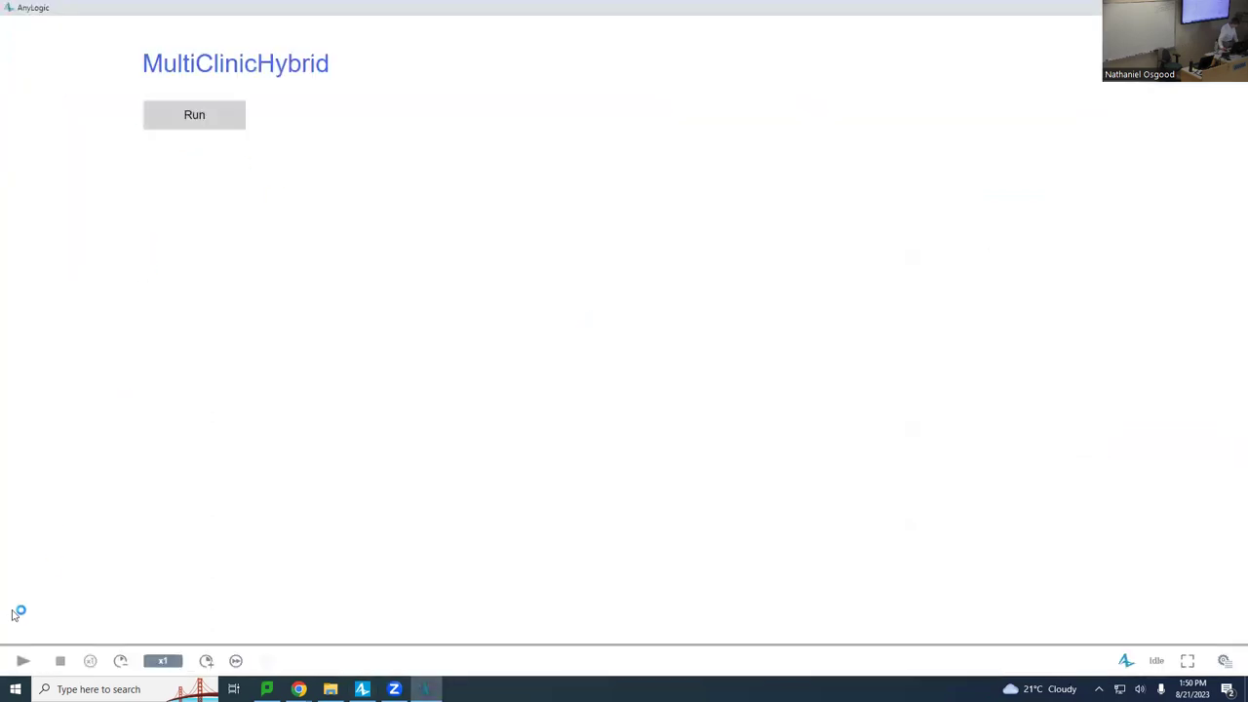
click(195, 114)
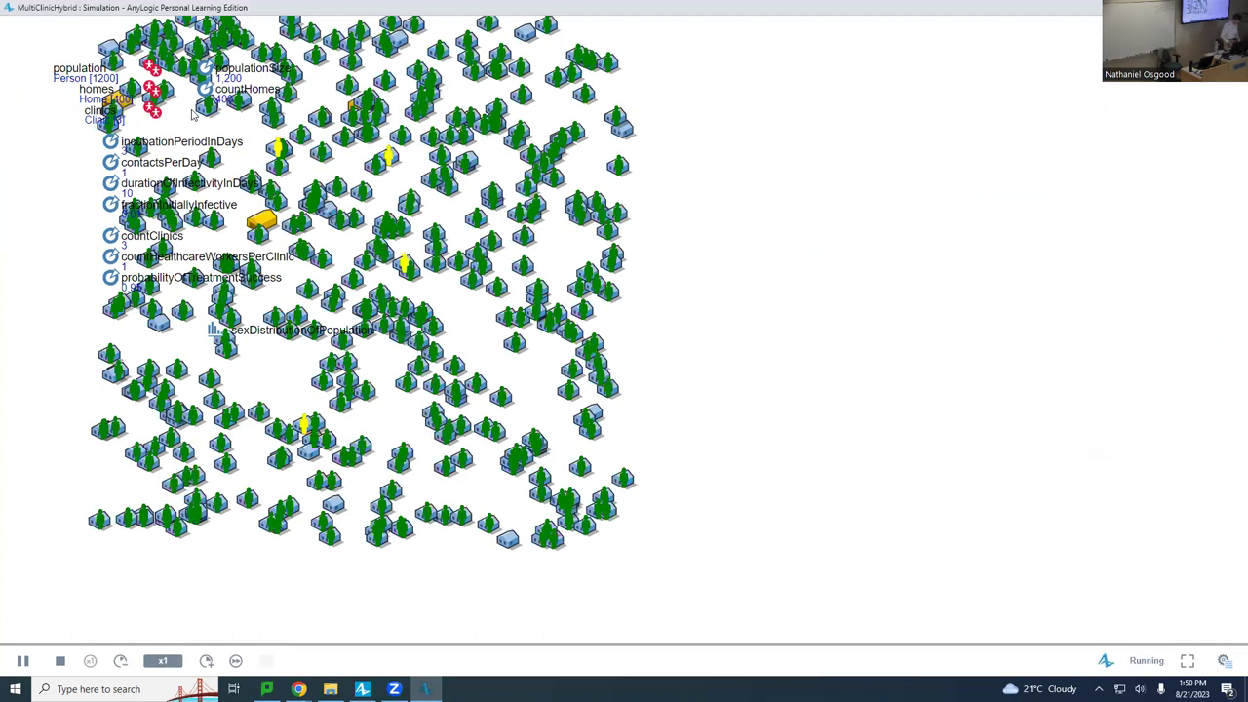
drag(507, 202, 742, 395)
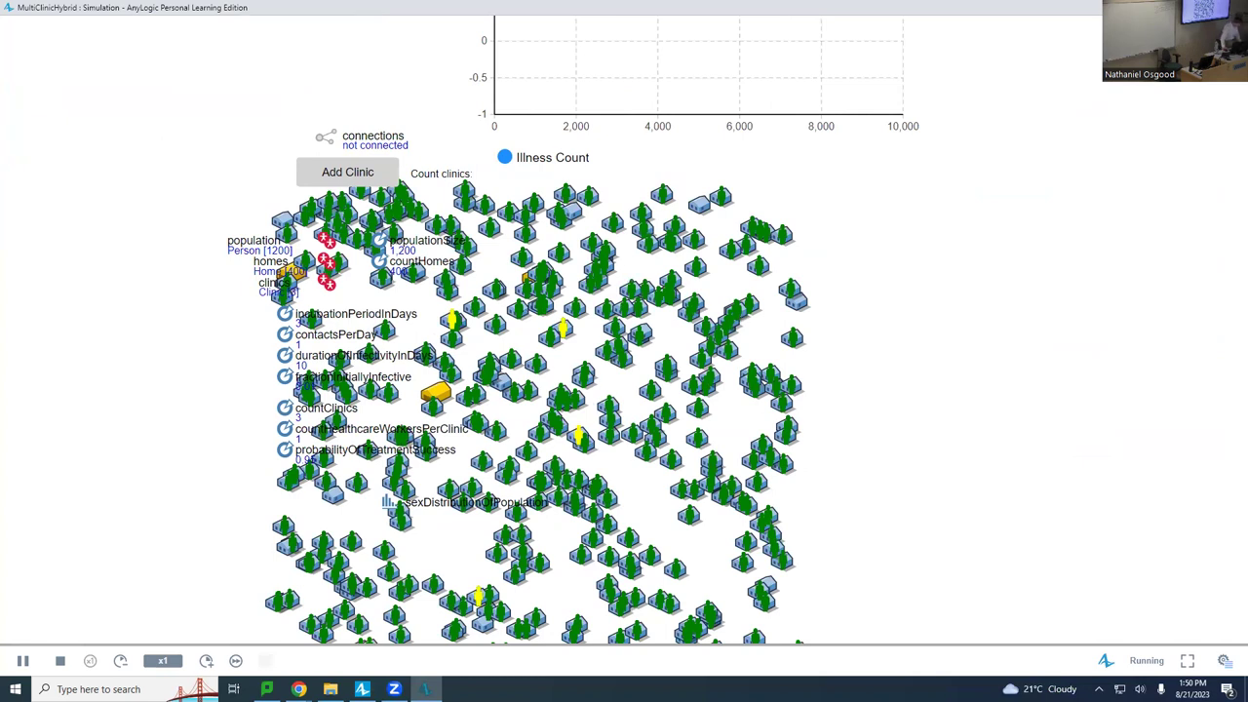
Step: Speed up the three-clinic run to x50, examine its illness histogram and plots, and close the simulation
click(206, 661)
click(206, 661)
scroll(493, 225, up, 3)
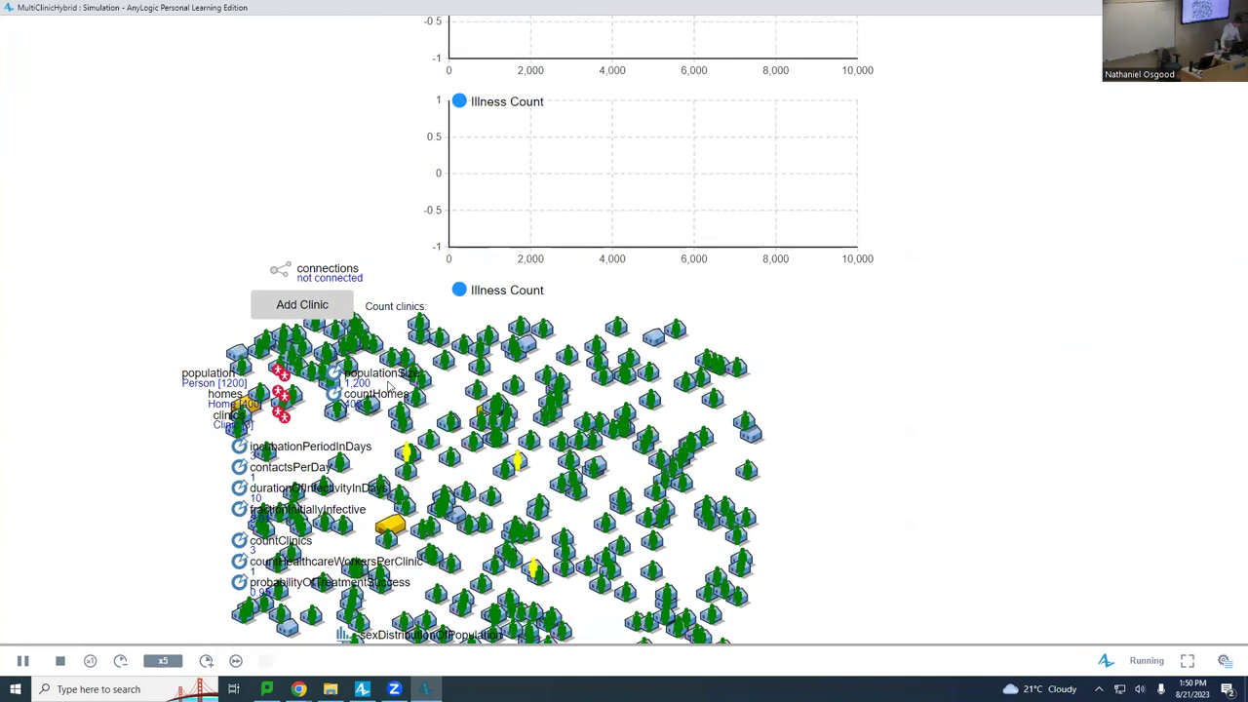
click(207, 661)
click(207, 661)
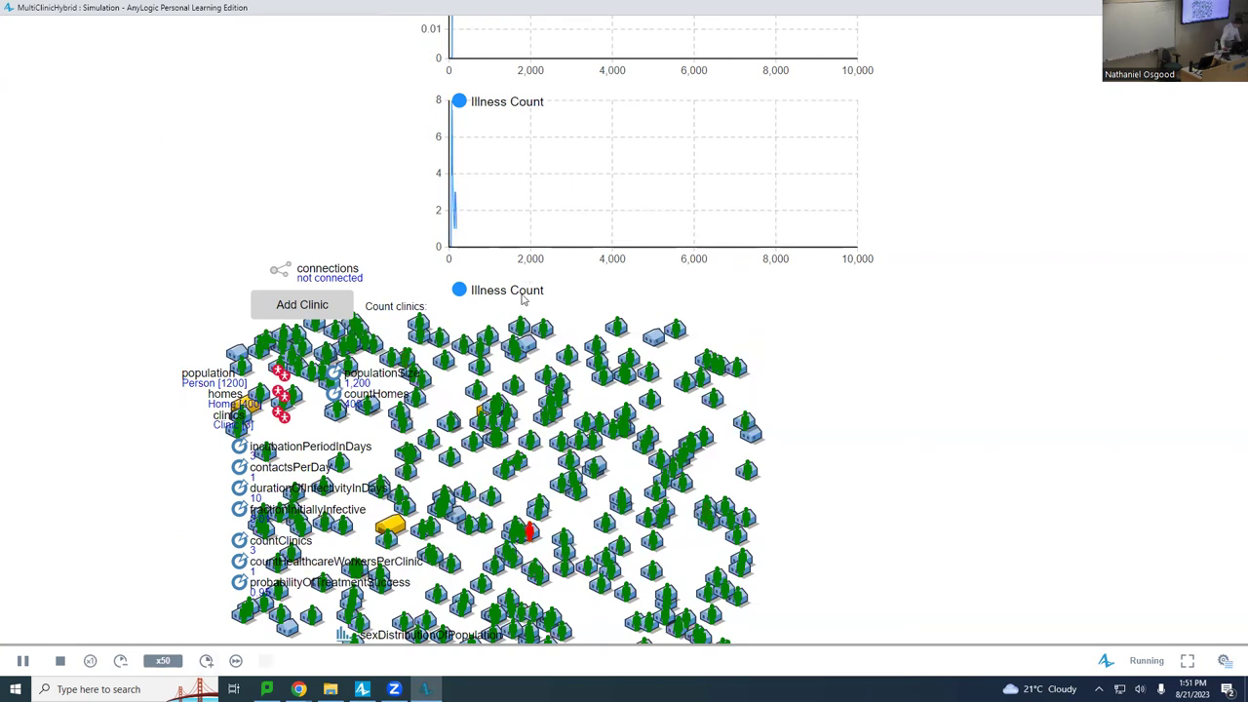
scroll(493, 293, up, 1)
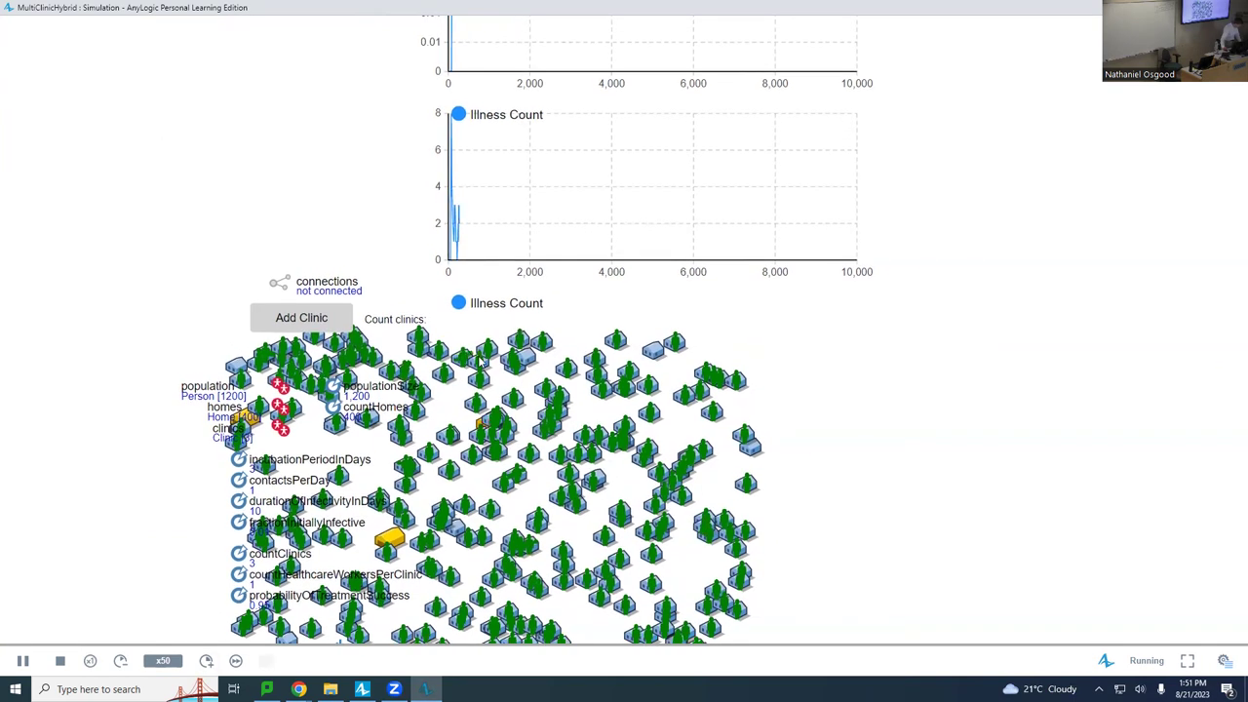
scroll(501, 223, up, 5)
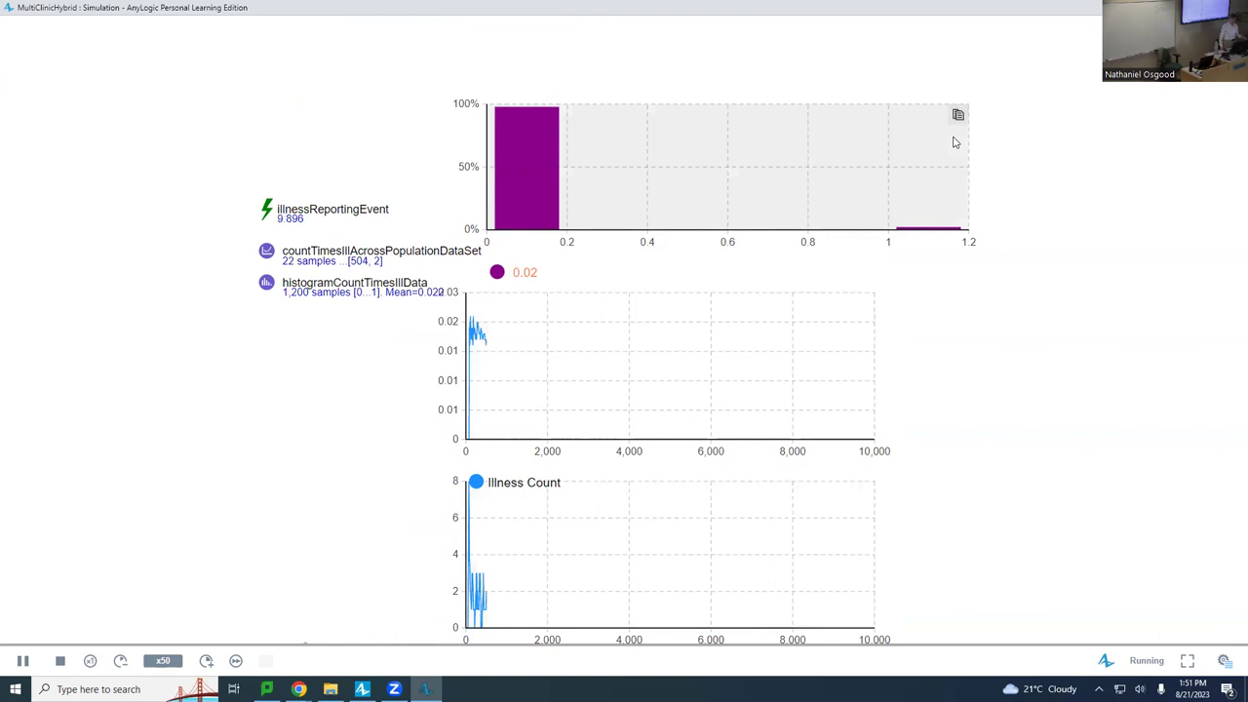
click(1232, 7)
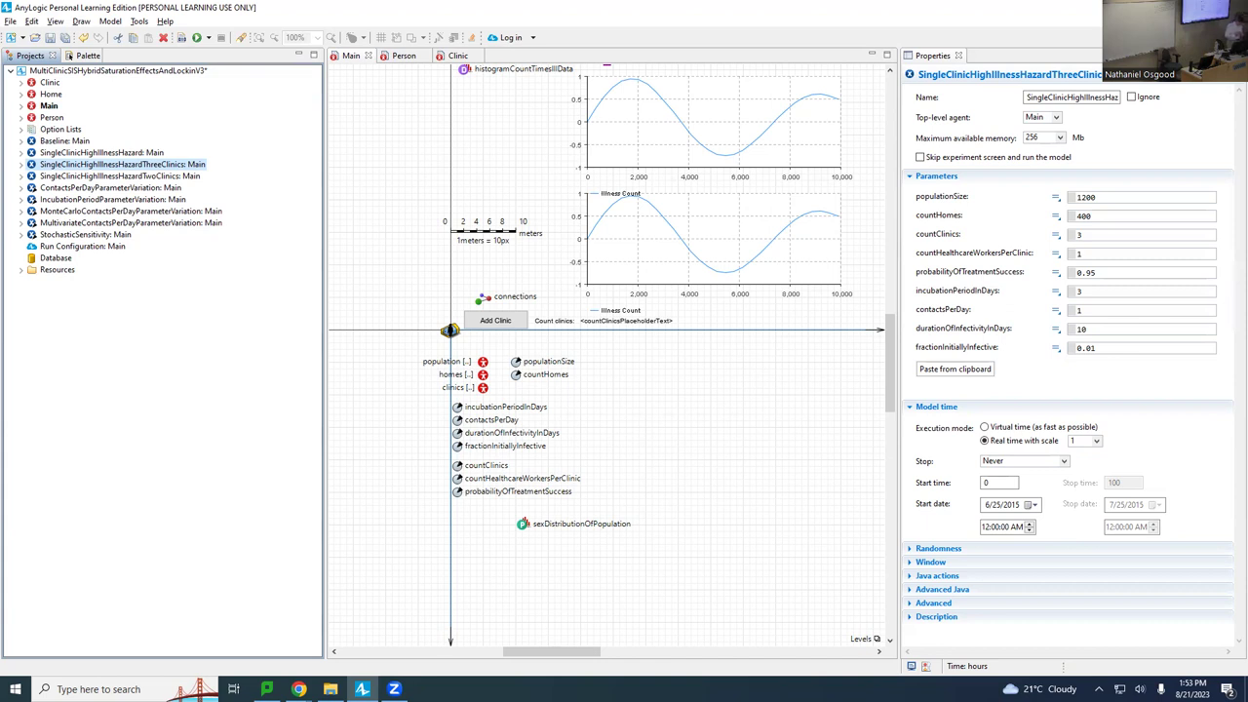
Step: Run the SingleClinicHighIllnessHazard experiment, check which experiment is selected in the model editor, and start the simulation
click(124, 154)
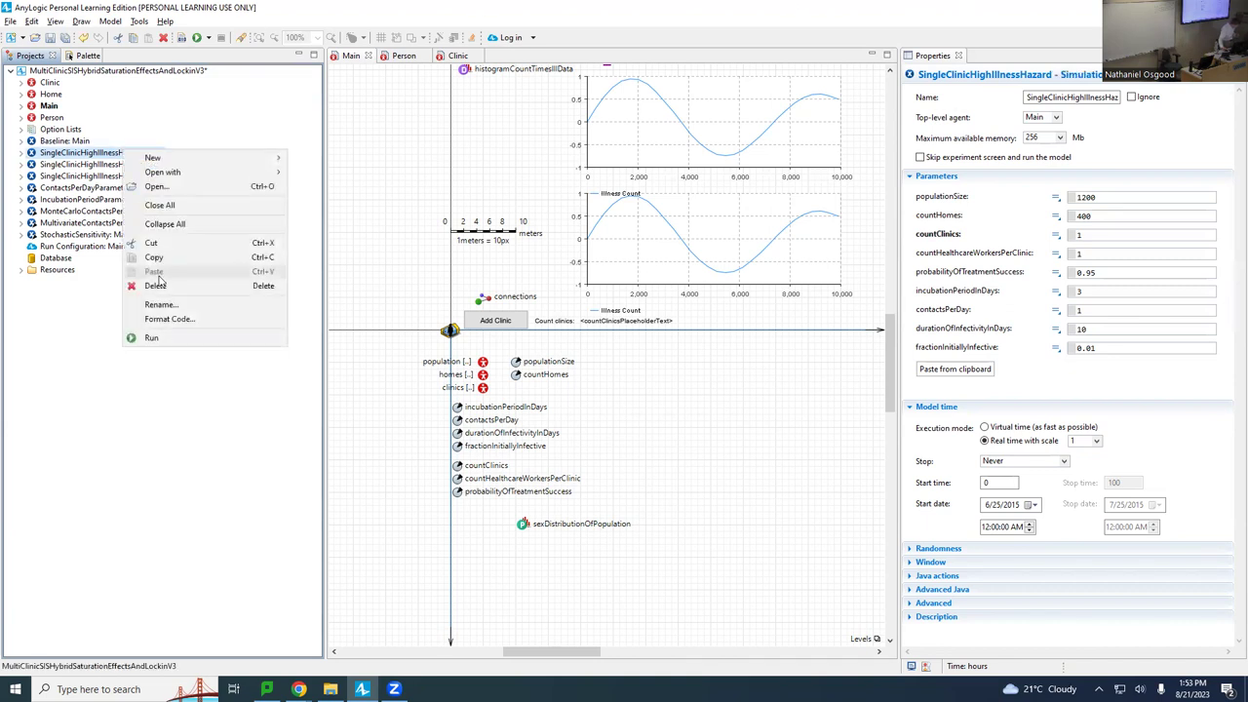
click(154, 338)
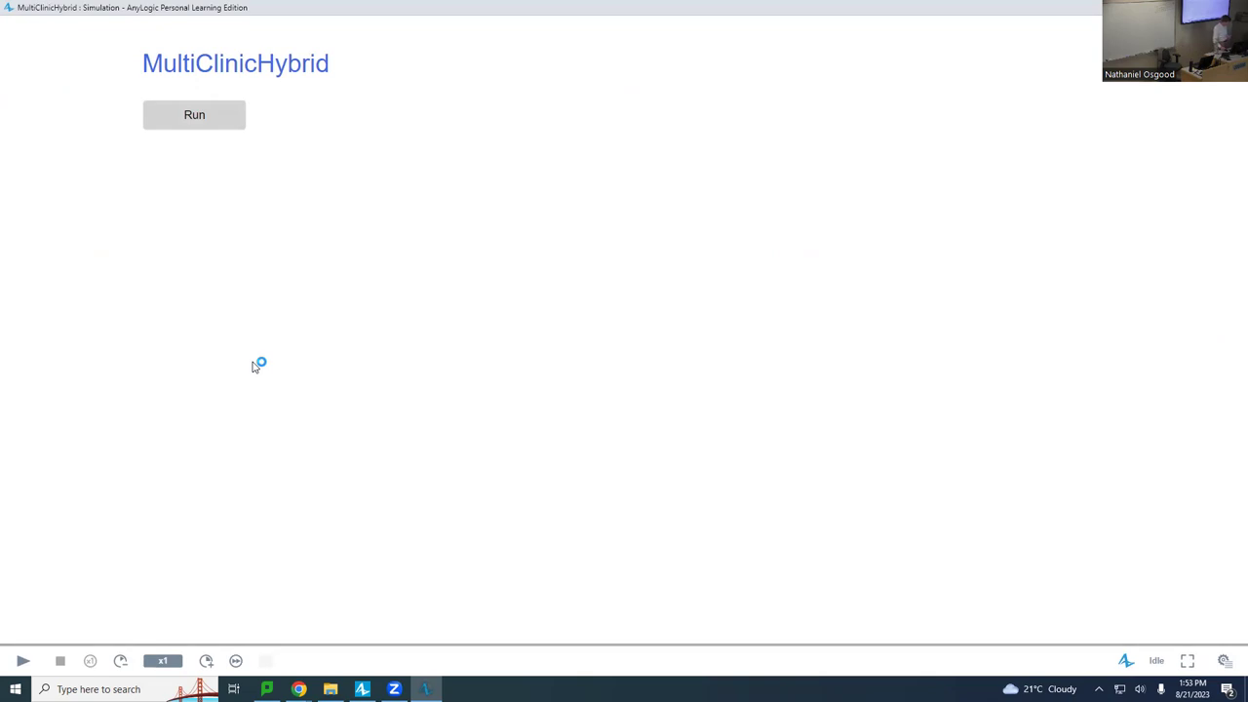
key(alt+Tab)
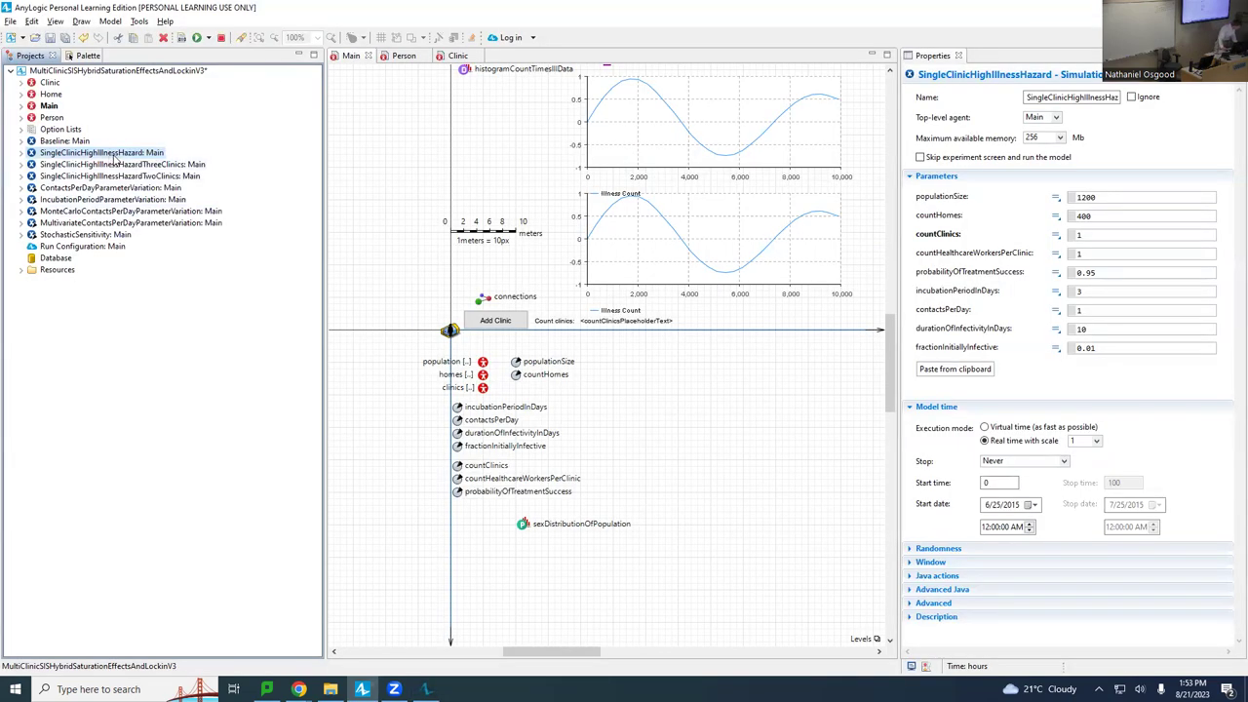
key(alt+Tab)
click(193, 122)
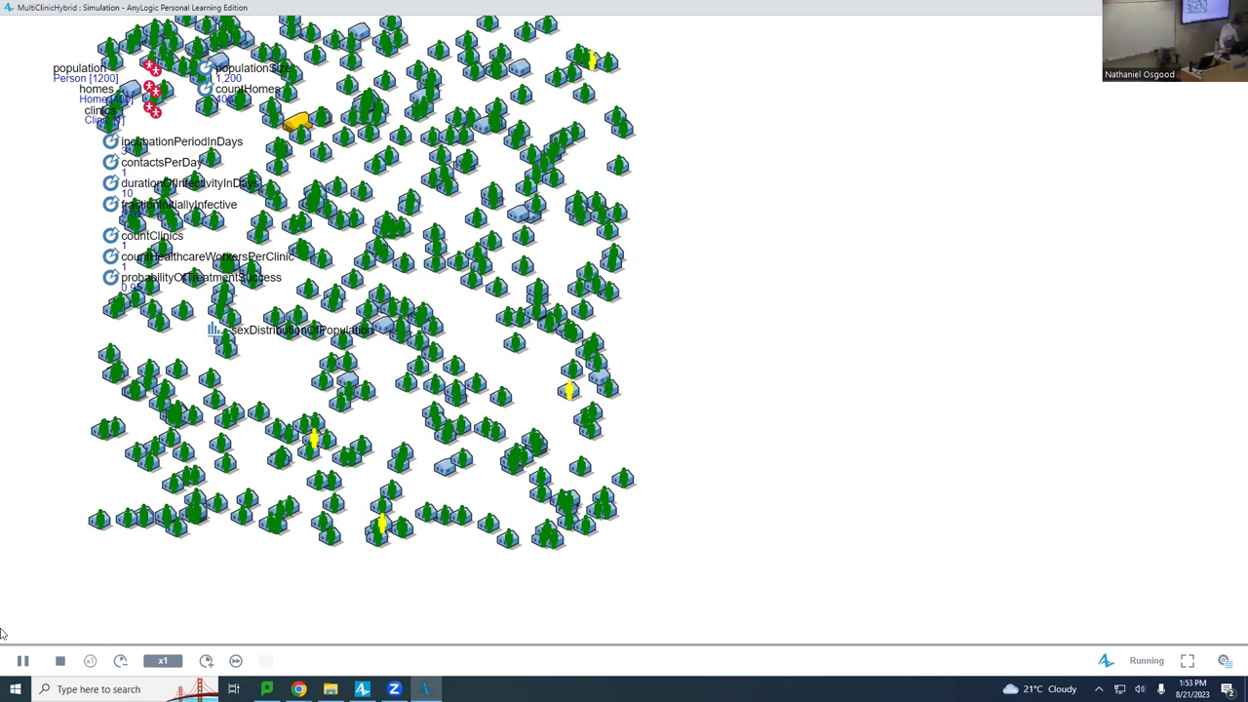
Step: Speed up the single-clinic simulation to x25 with the illness count plot in view
click(207, 661)
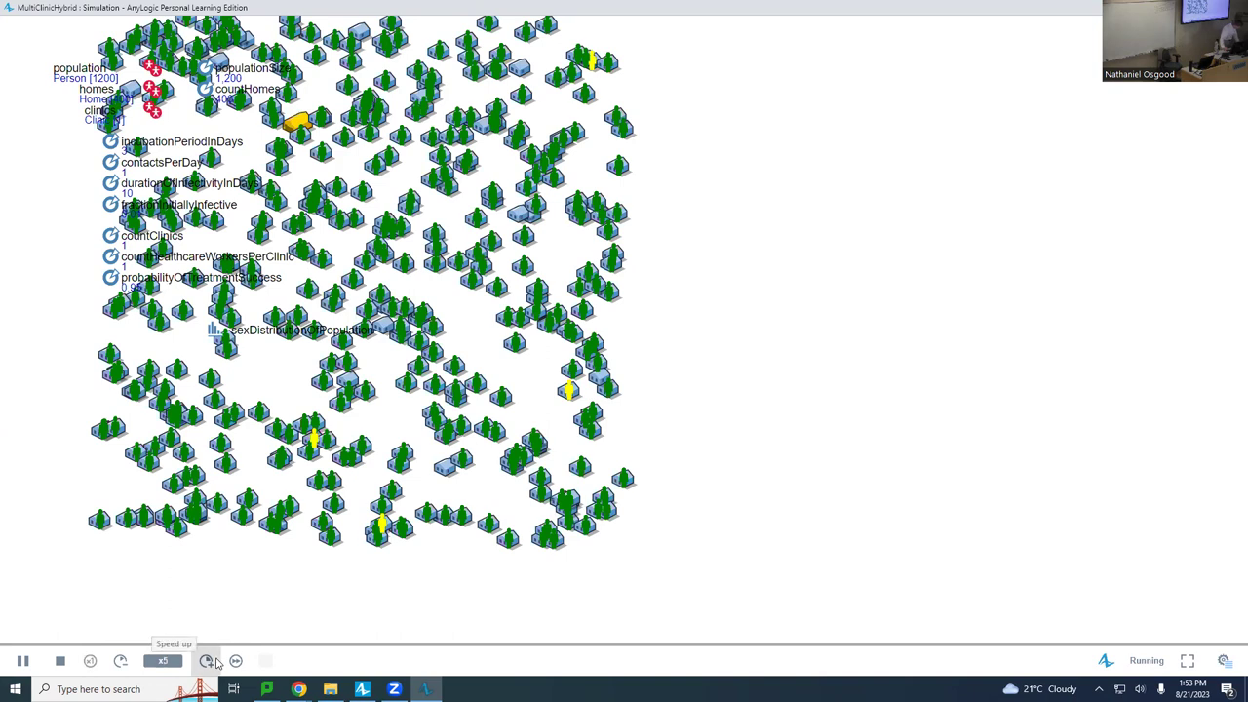
drag(680, 302, 726, 398)
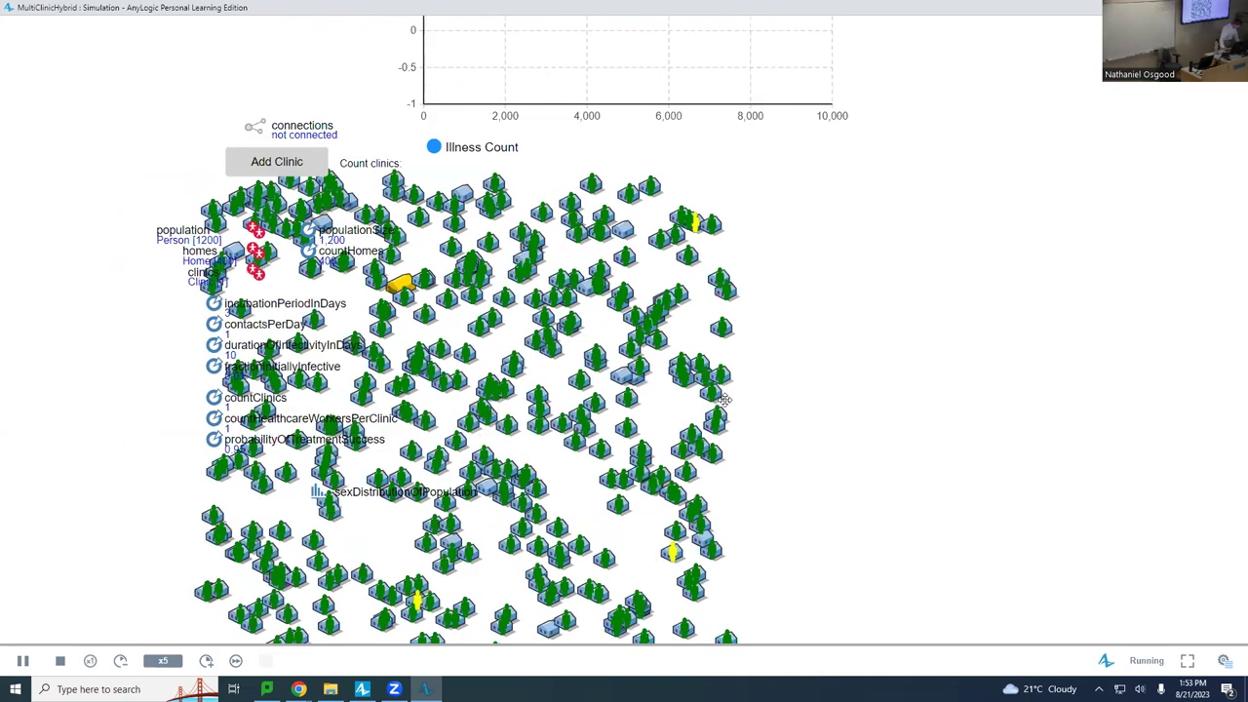
click(206, 662)
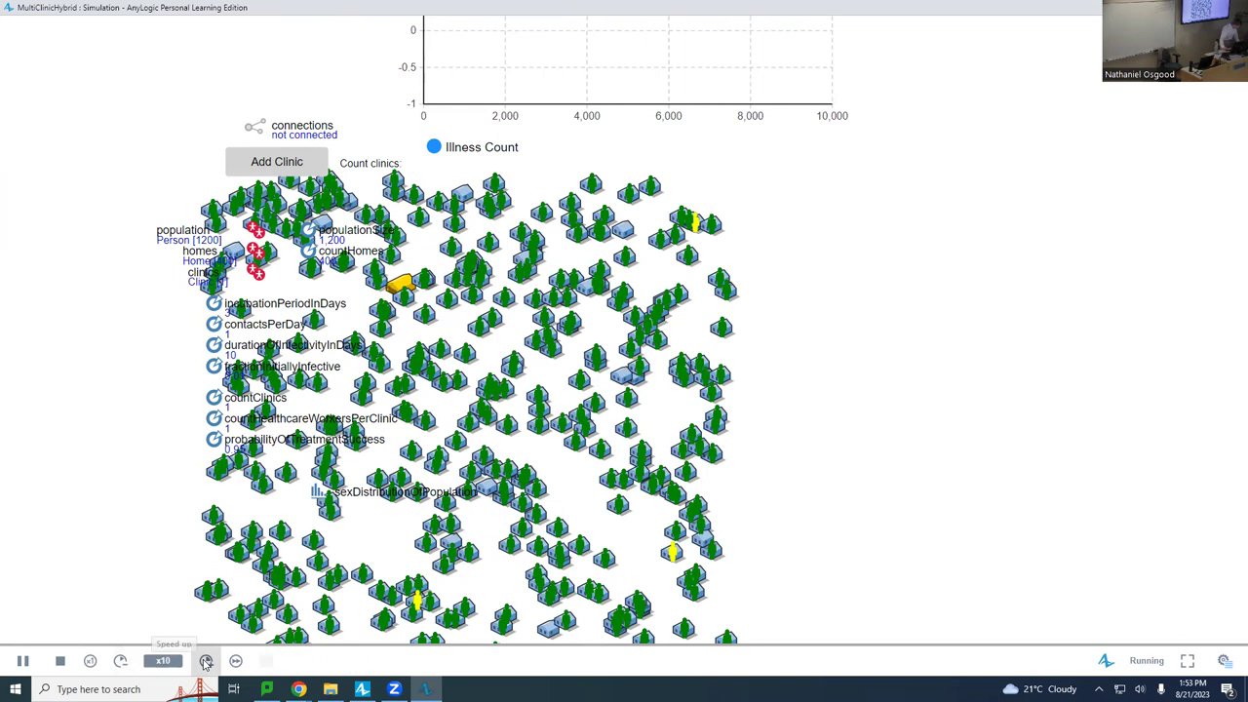
scroll(356, 410, up, 1)
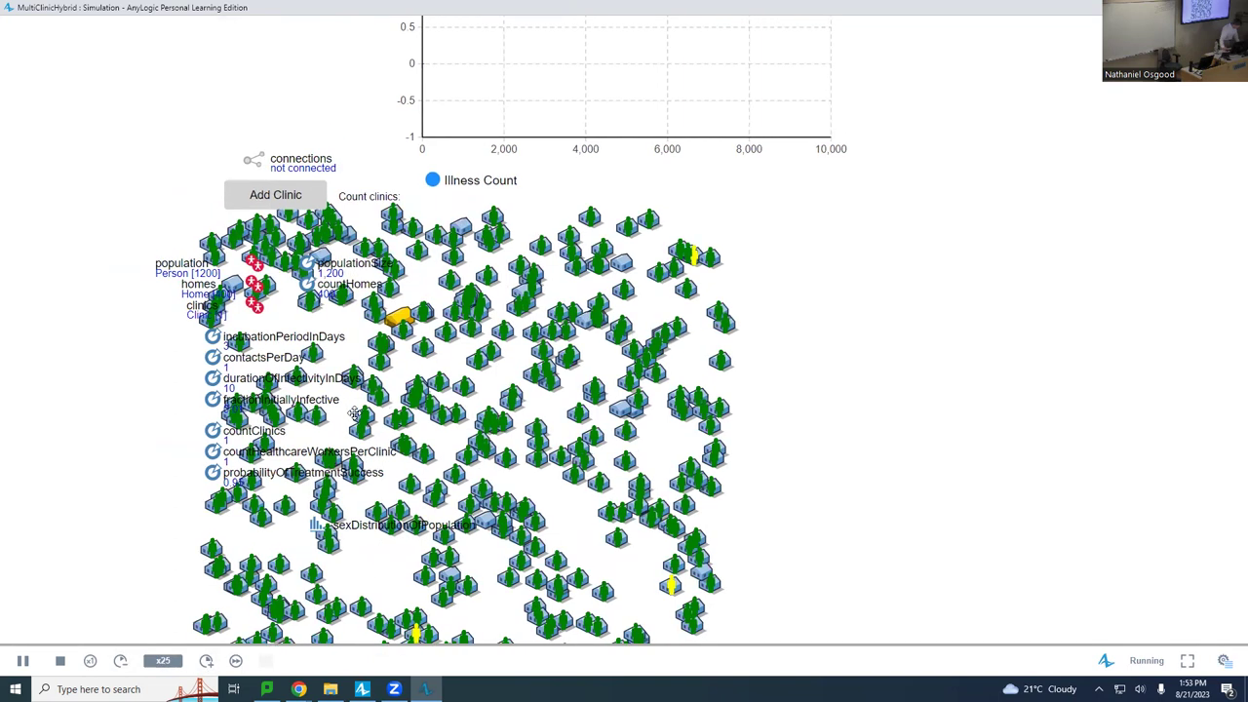
scroll(353, 431, up, 3)
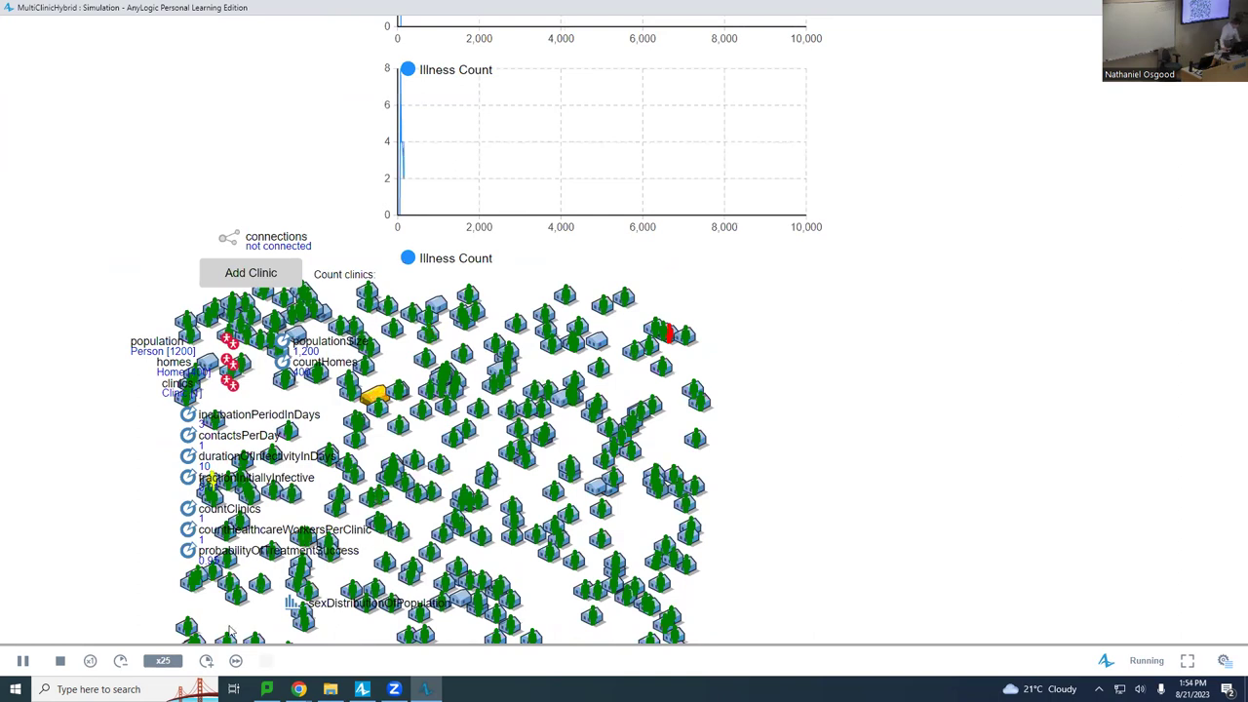
Step: Raise the single-clinic run's speed to x1000 with both illness plots in view, and pause it
click(207, 661)
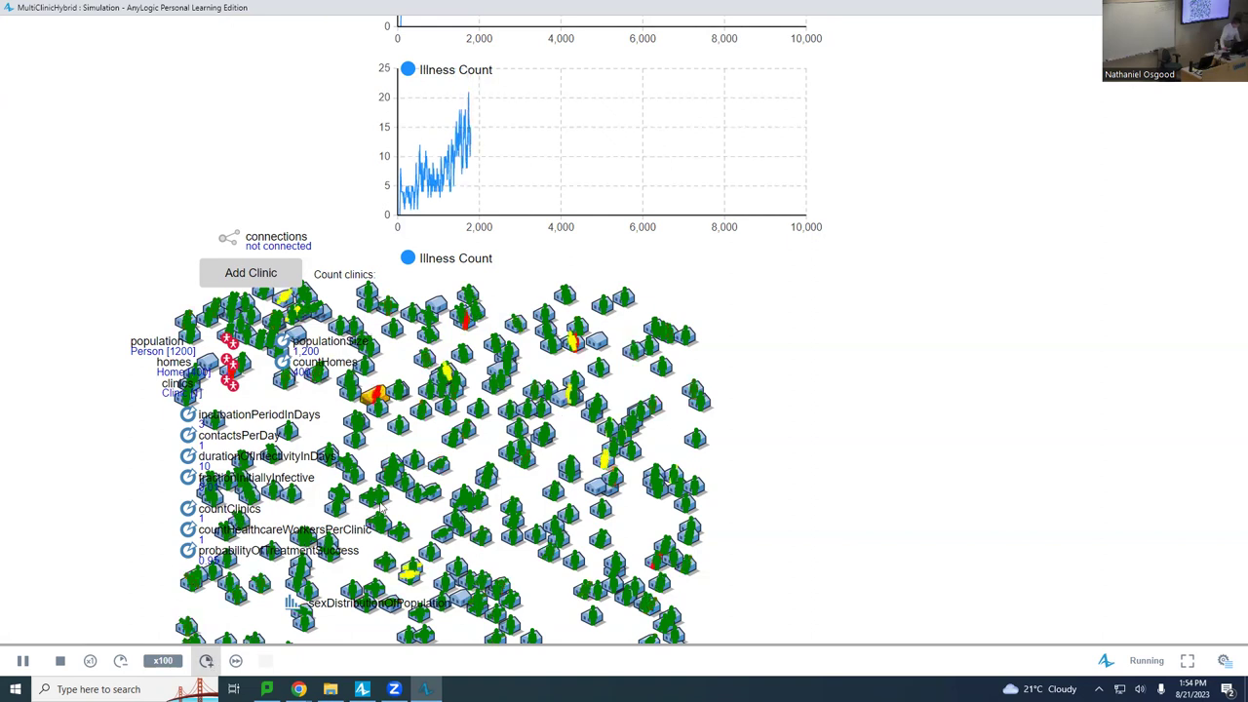
scroll(381, 507, up, 3)
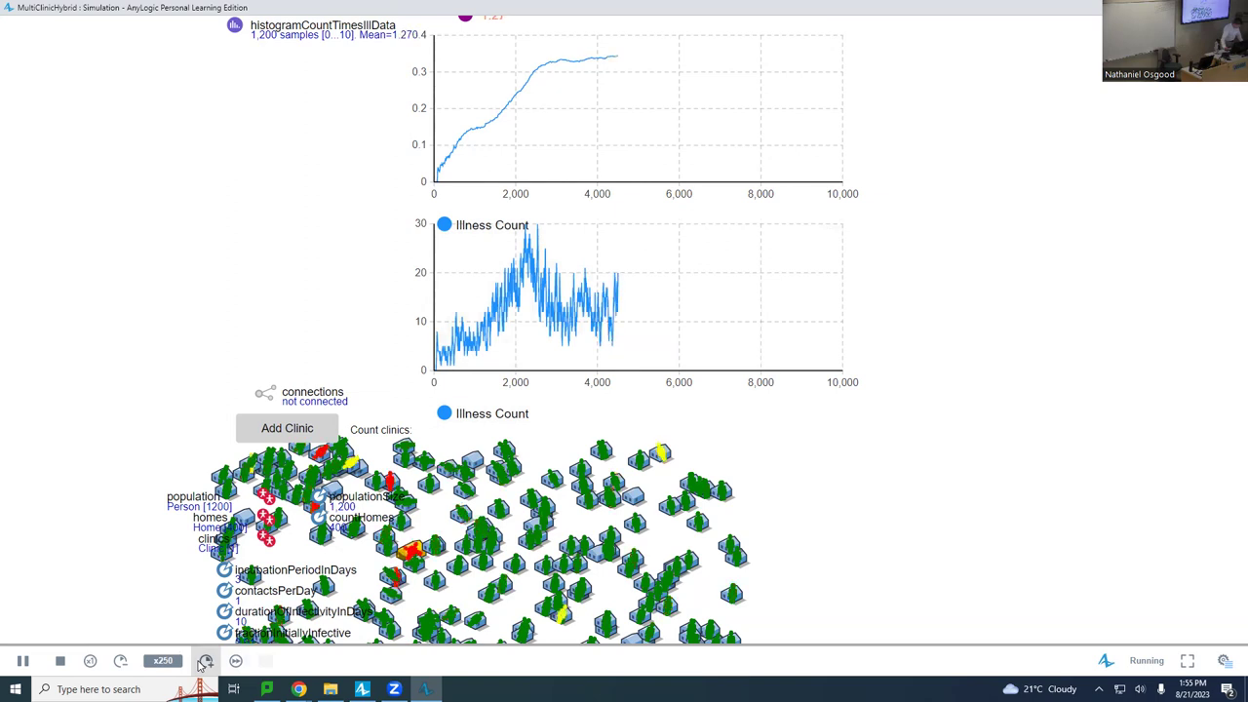
click(205, 661)
click(205, 661)
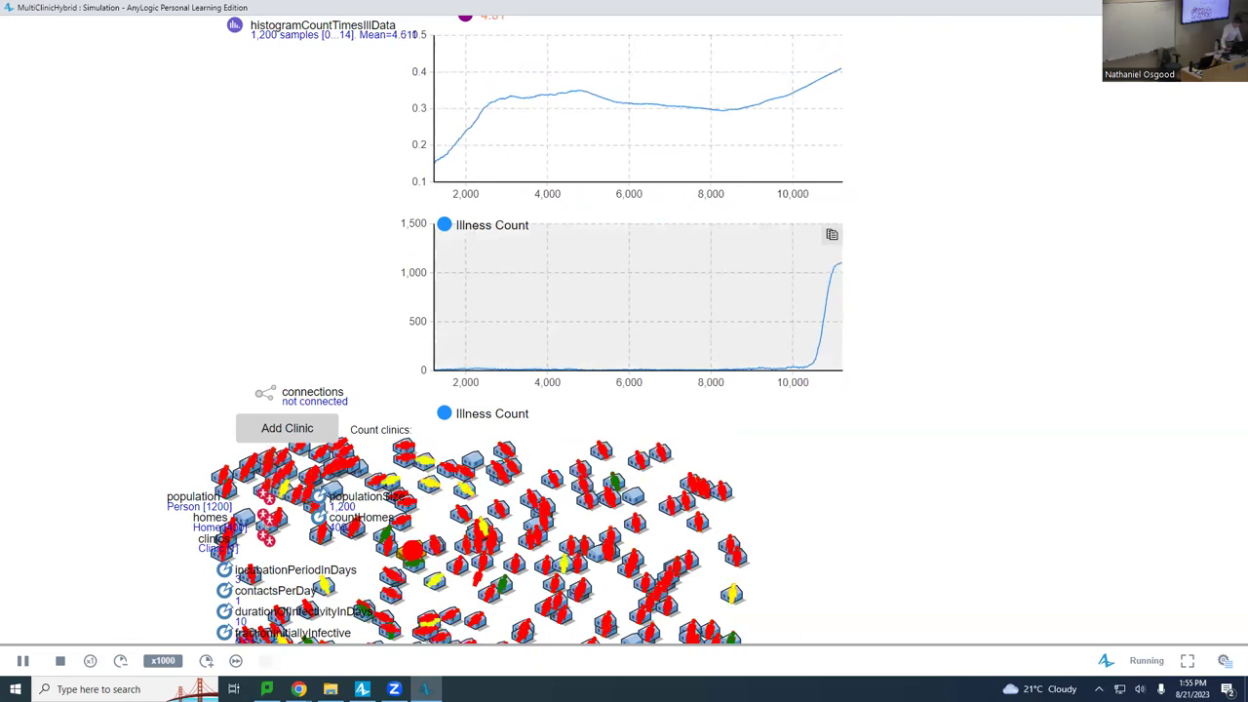
click(22, 659)
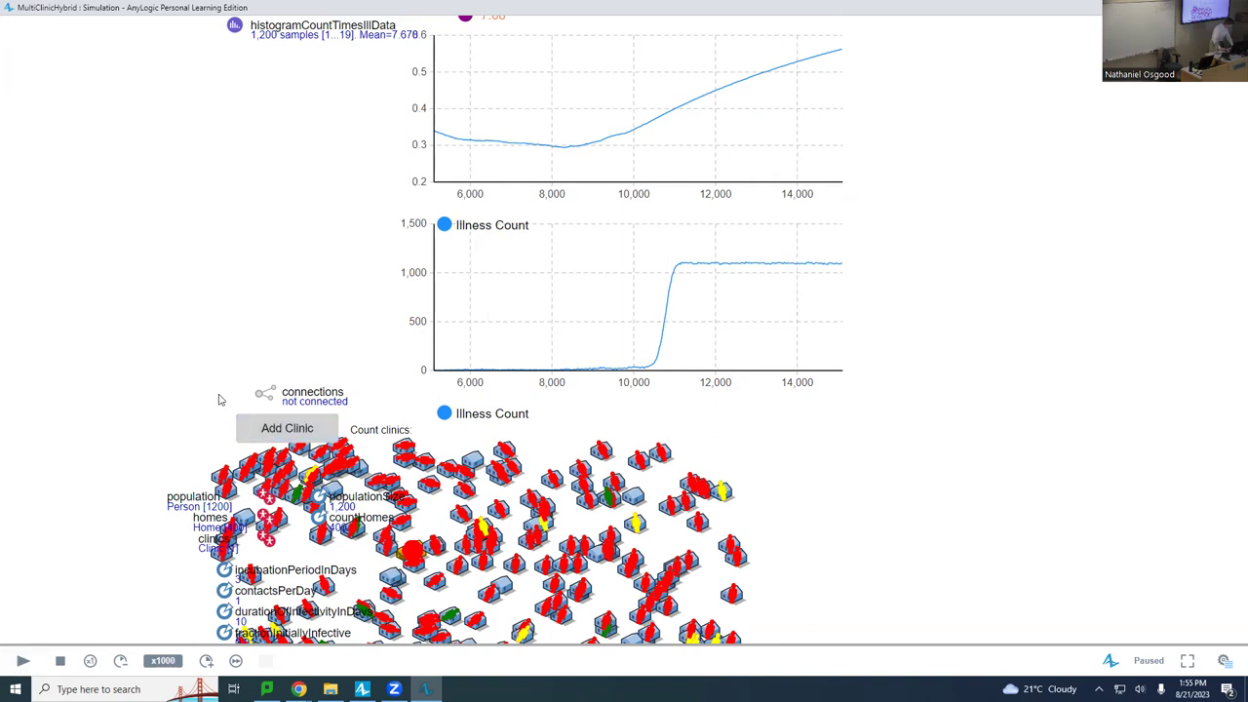
Step: Add a second clinic to the paused single-clinic simulation and resume the run
scroll(220, 400, down, 5)
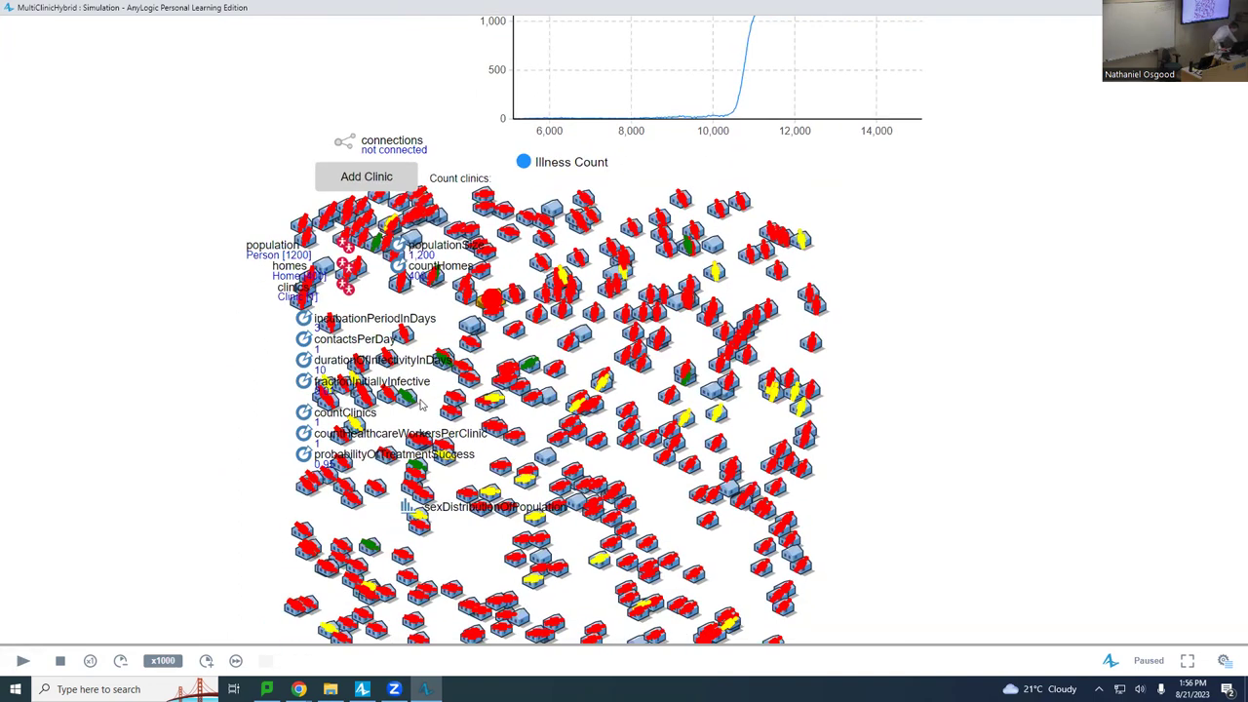
scroll(426, 314, down, 2)
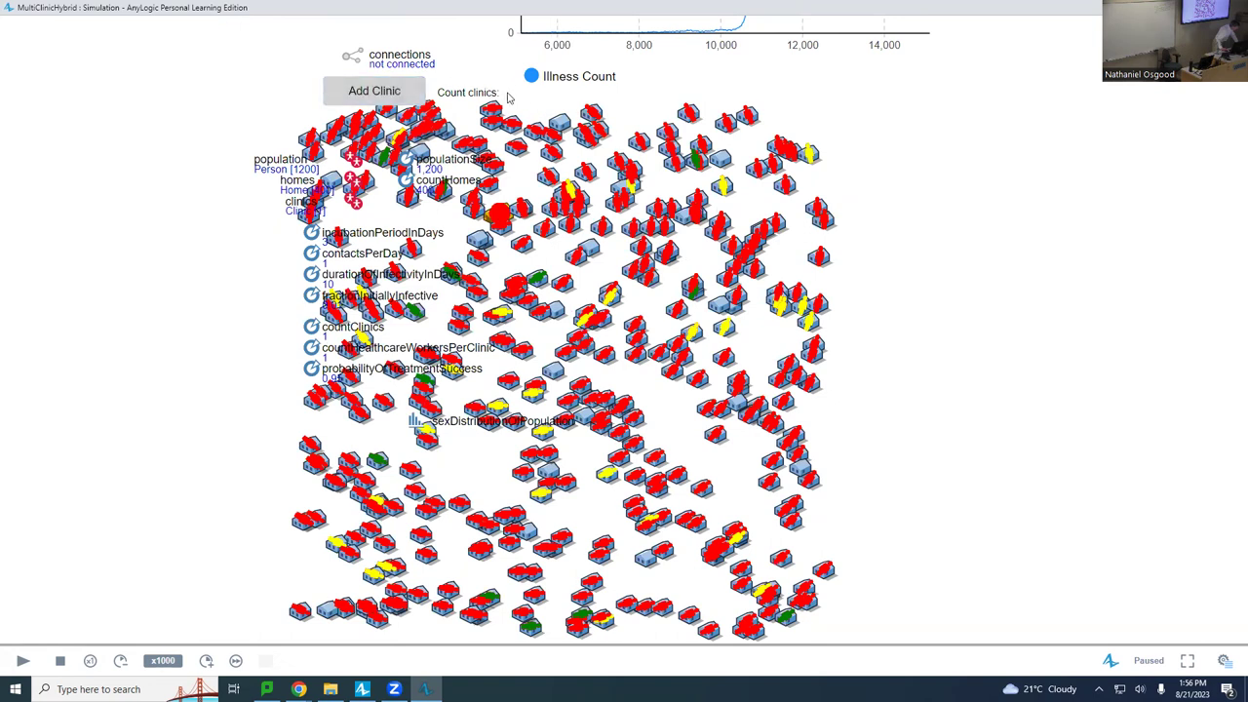
click(389, 91)
click(23, 660)
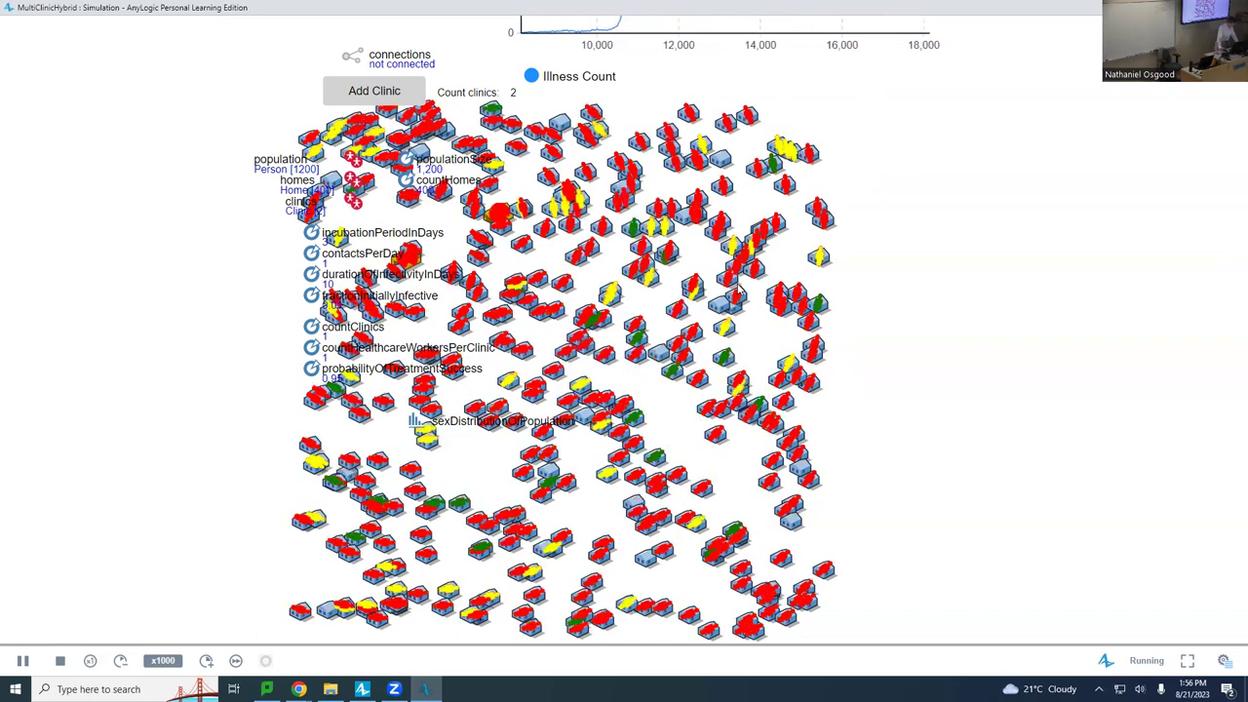
Step: Examine the illness plots, histogram and clinic map for the effect of the added clinic
scroll(925, 154, up, 3)
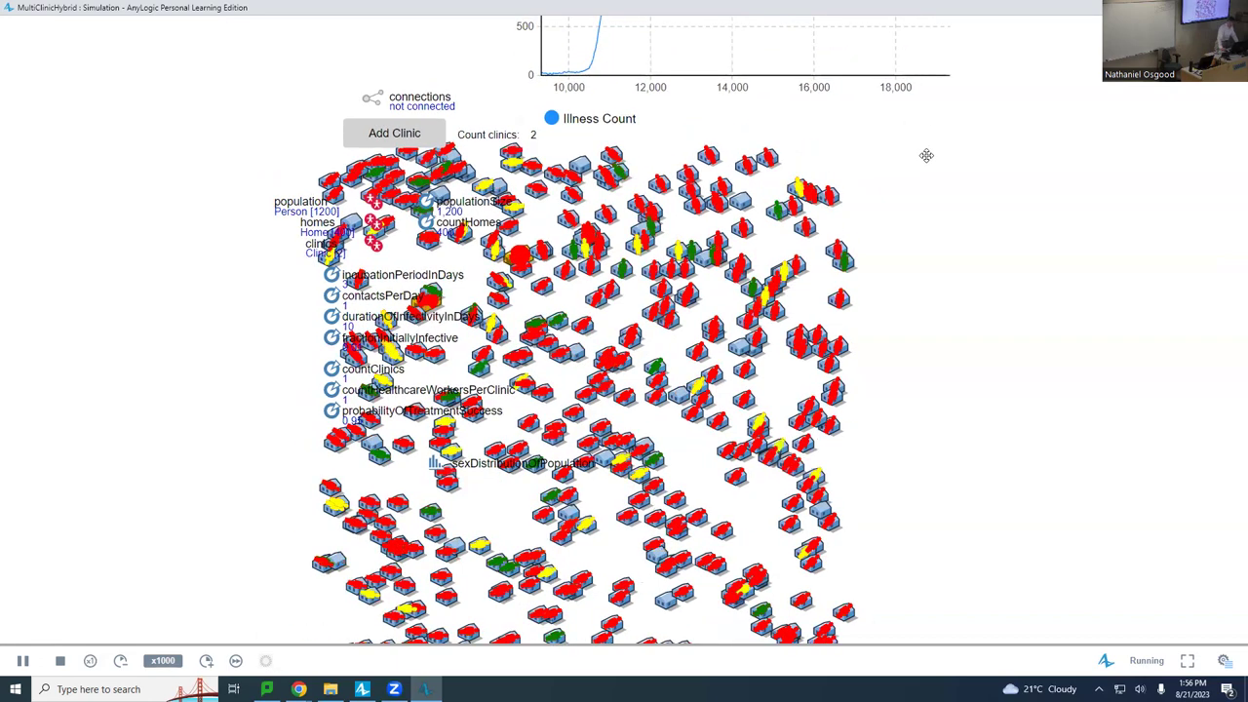
scroll(901, 341, up, 8)
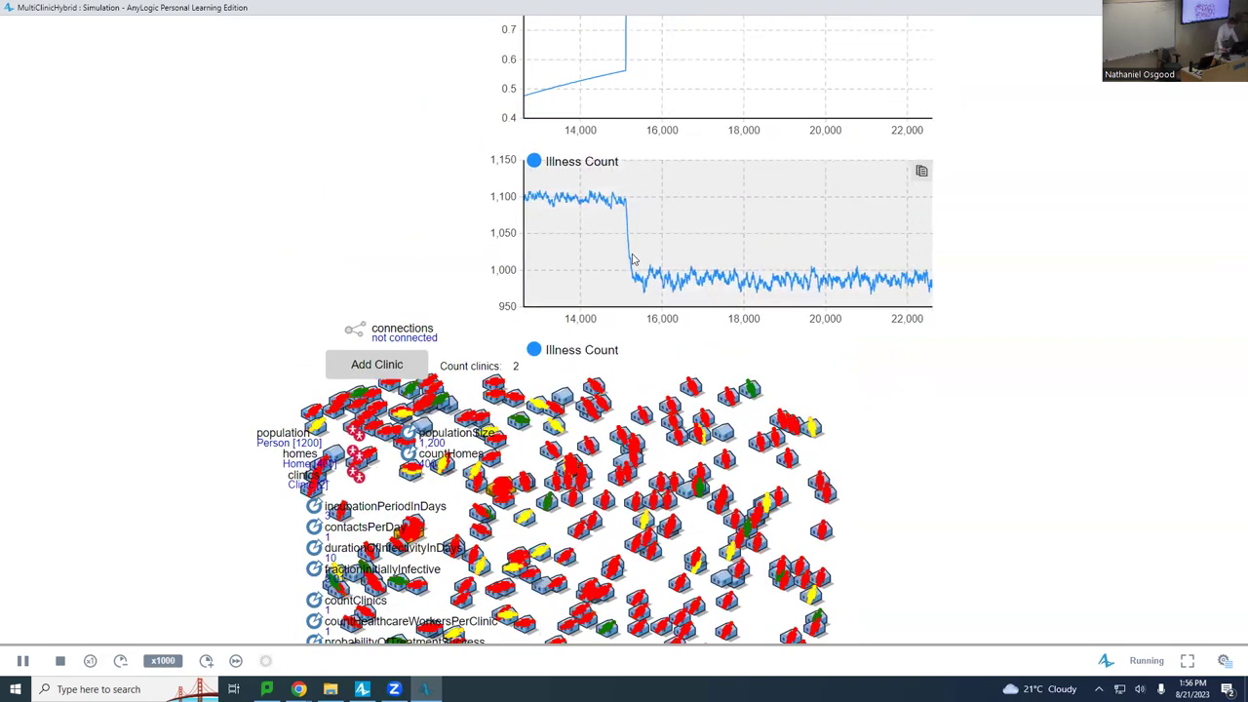
drag(1070, 265, 1063, 422)
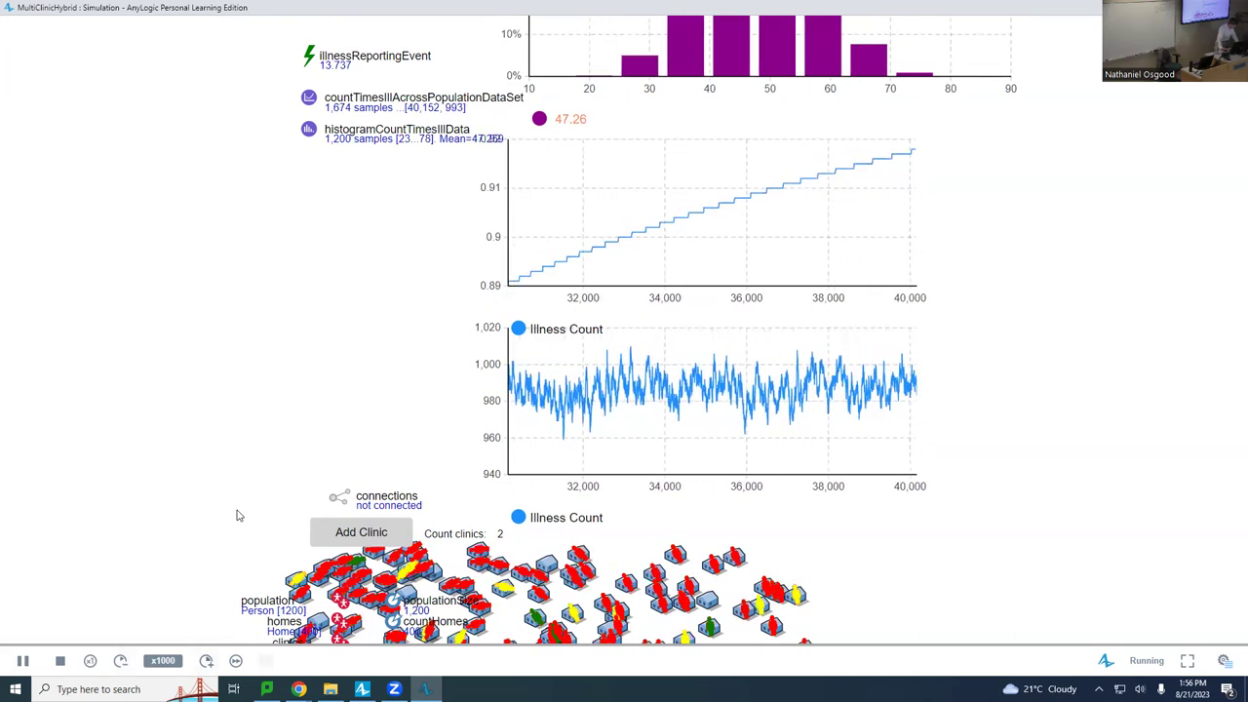
drag(643, 398, 786, 240)
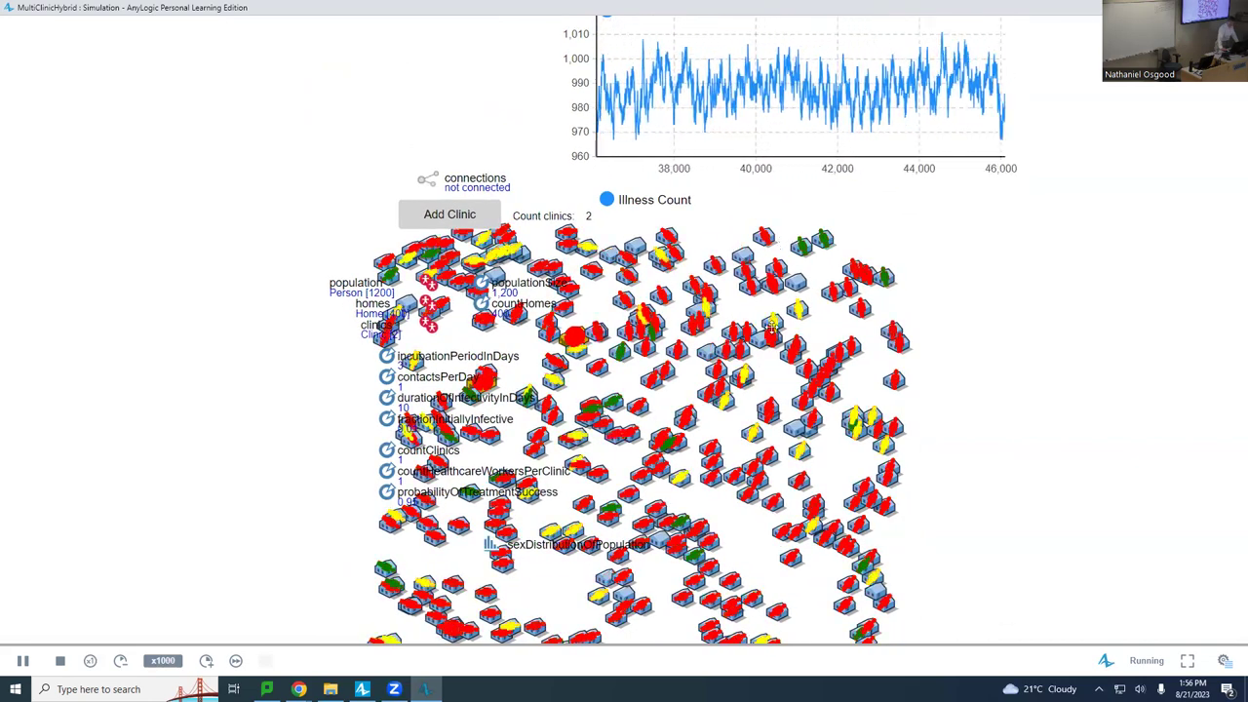
scroll(707, 198, up, 3)
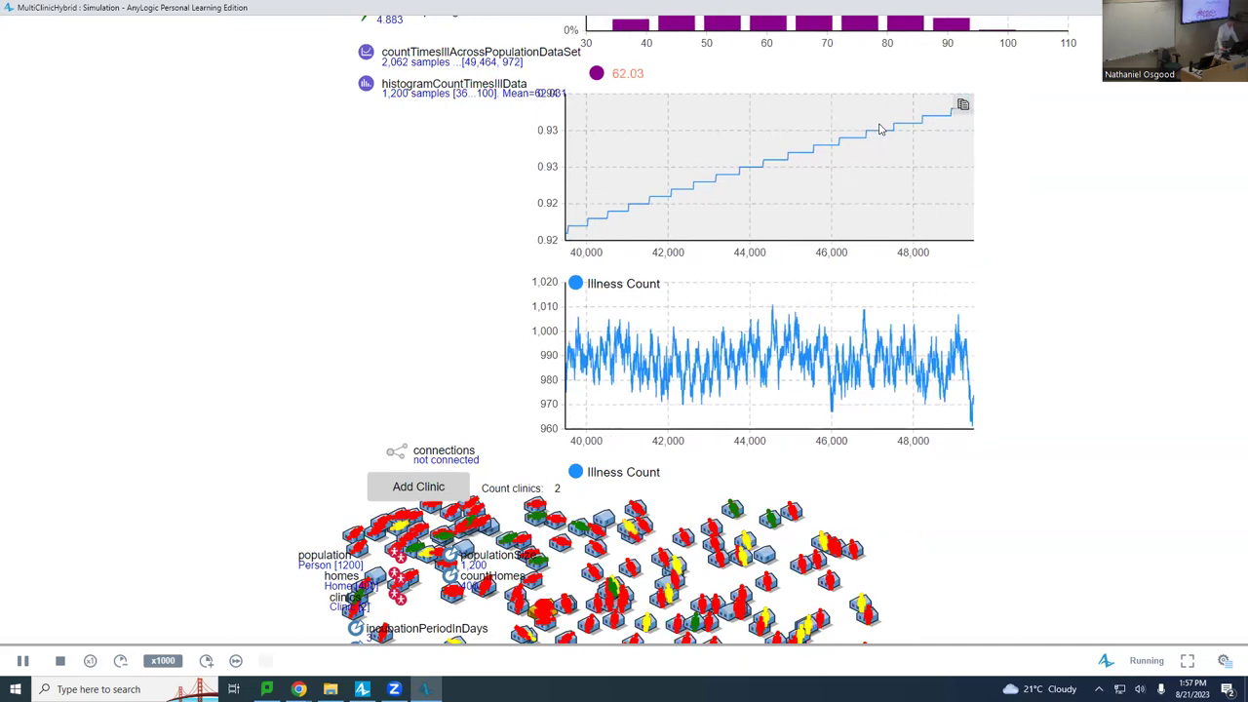
Step: Open the first clinic from the clinics population in the running simulation and inspect its treatment process flowchart
scroll(557, 254, down, 2)
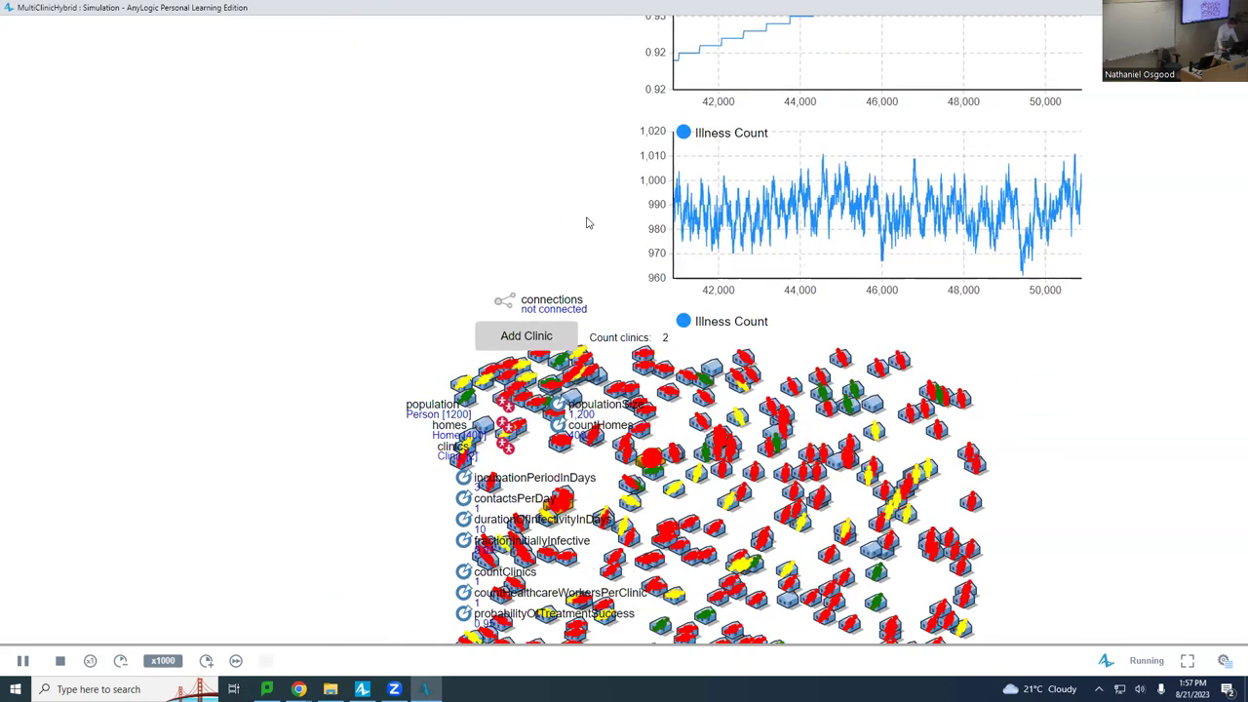
click(1225, 660)
click(1175, 86)
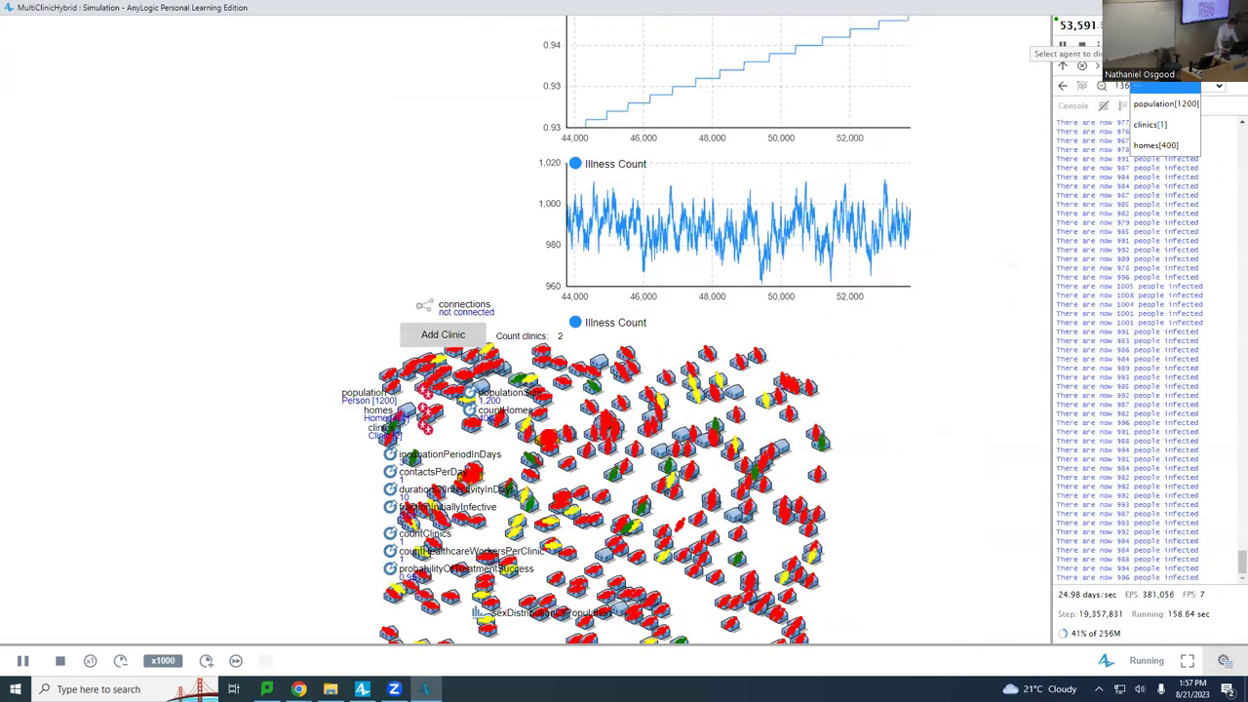
click(1161, 125)
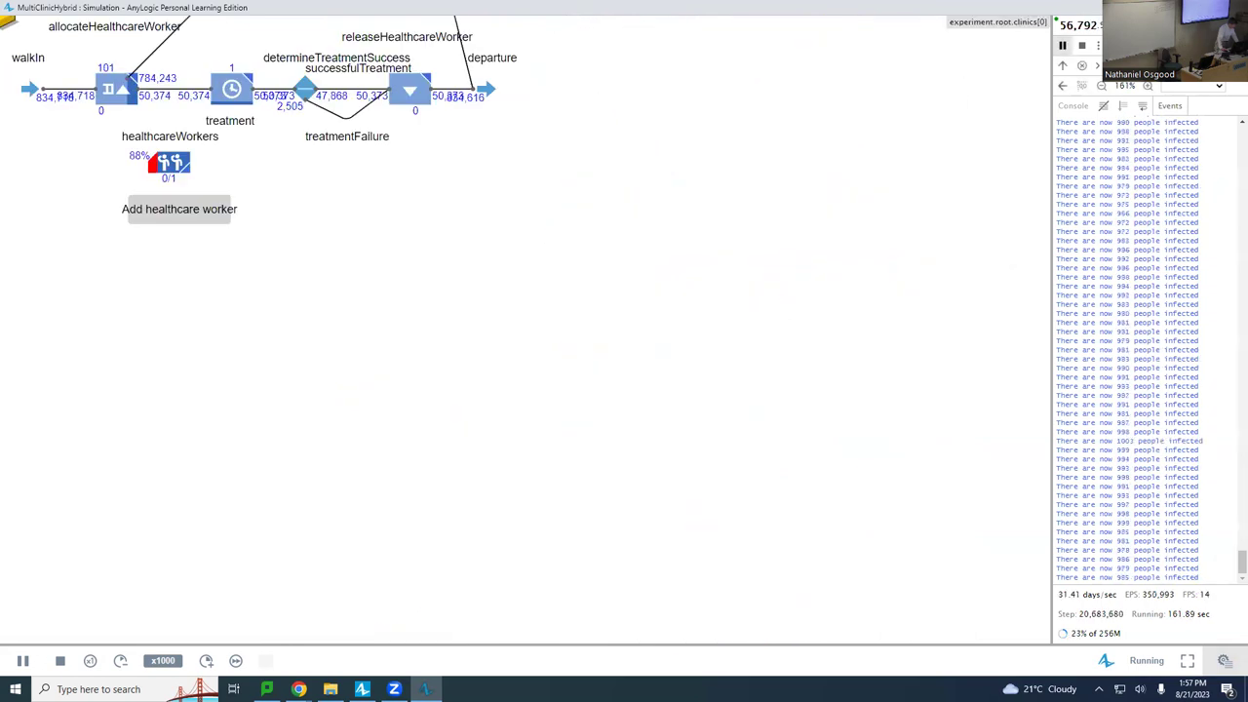
click(1185, 86)
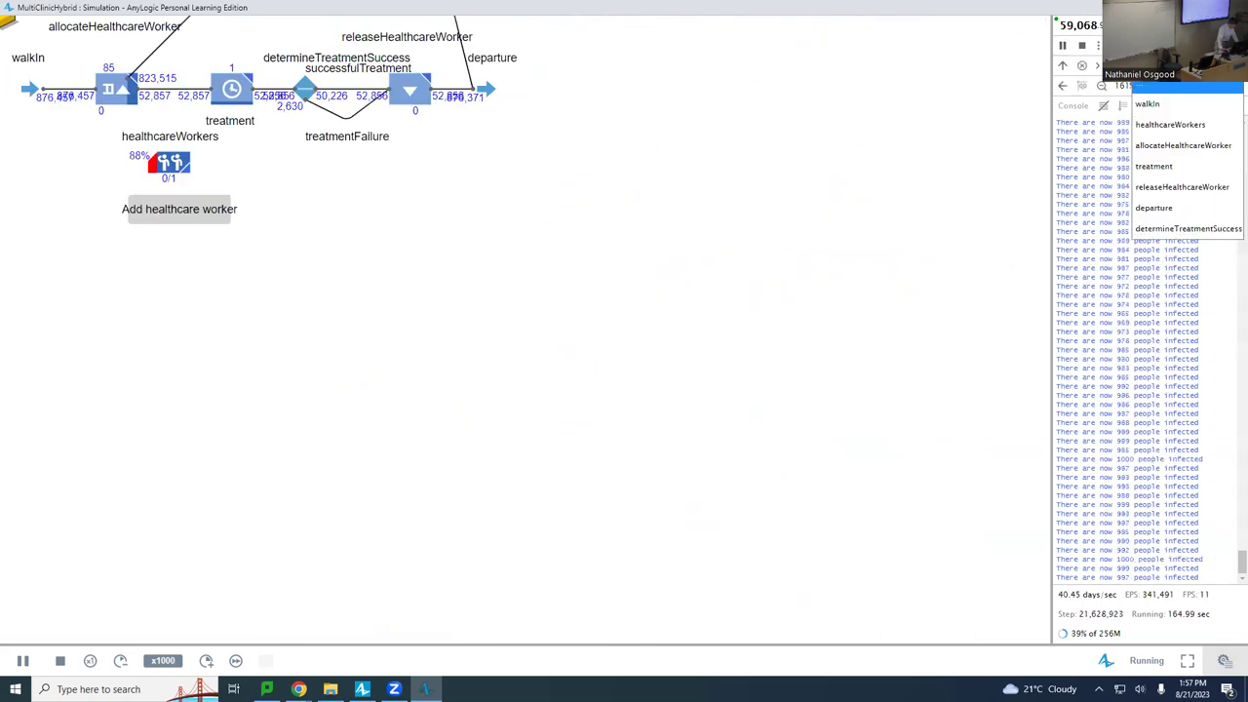
key(Escape)
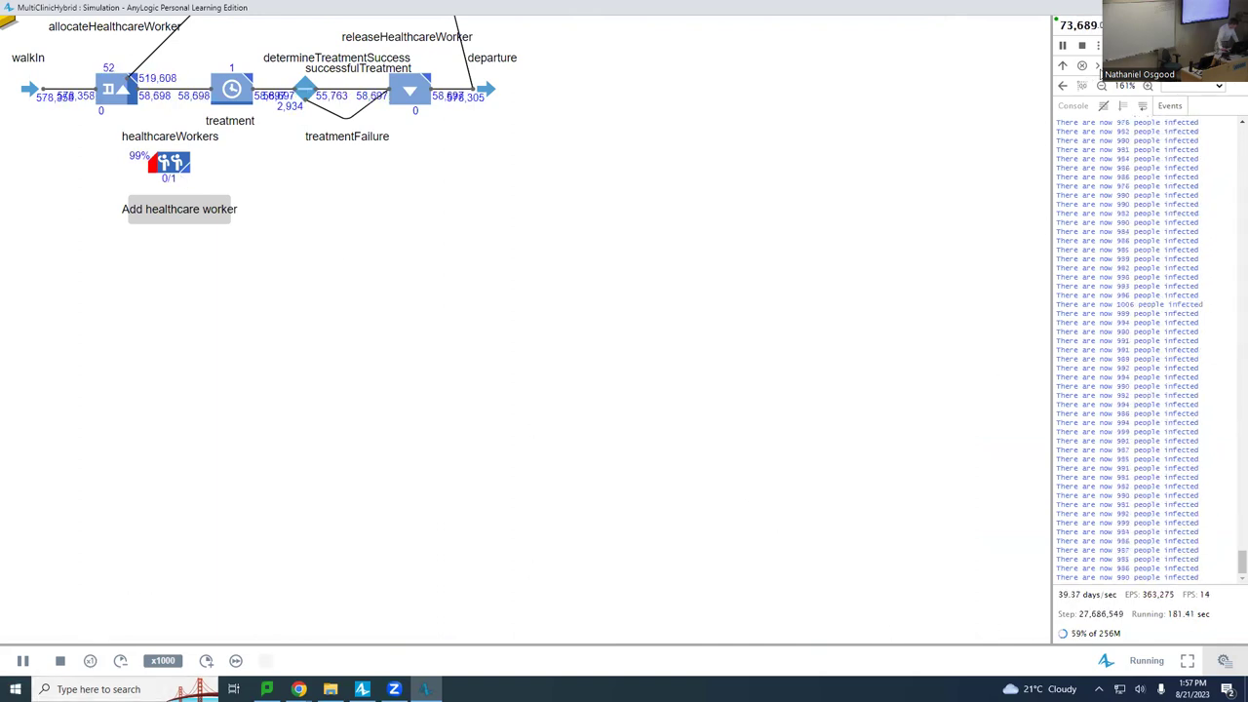
Step: Add a third clinic from the main model view and check its effect on the illness plots and the clinic map
click(1083, 86)
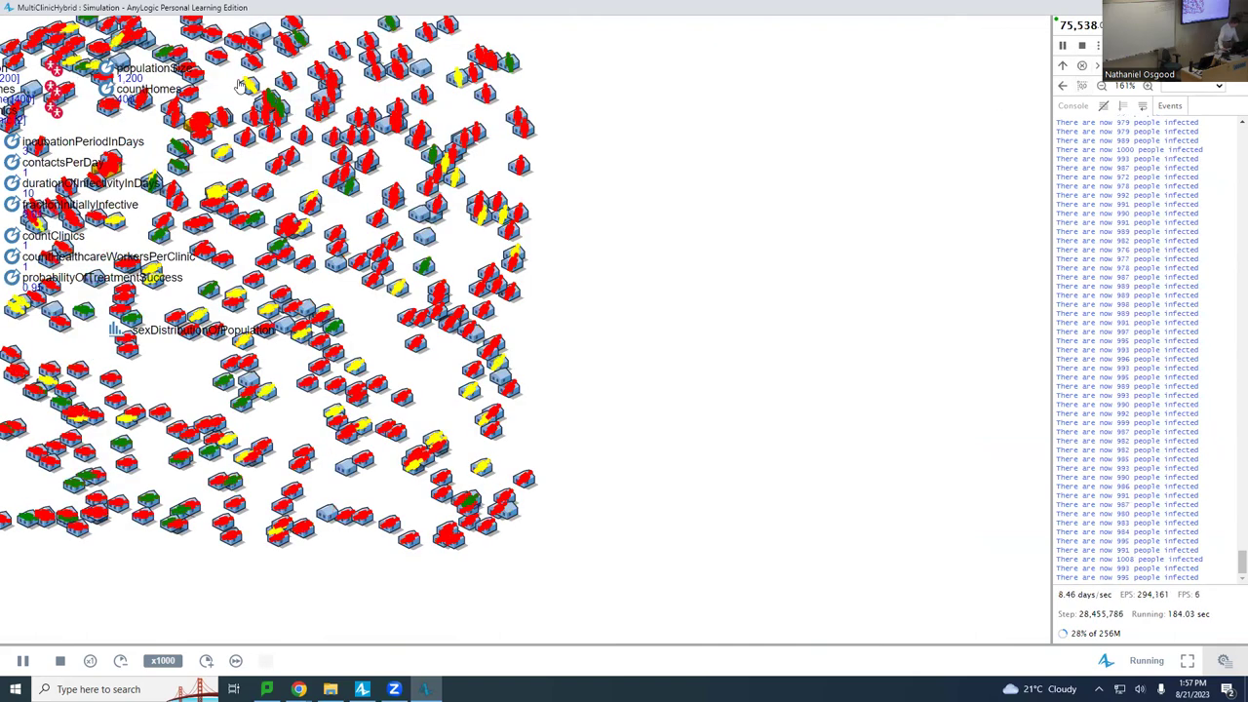
drag(288, 187, 621, 486)
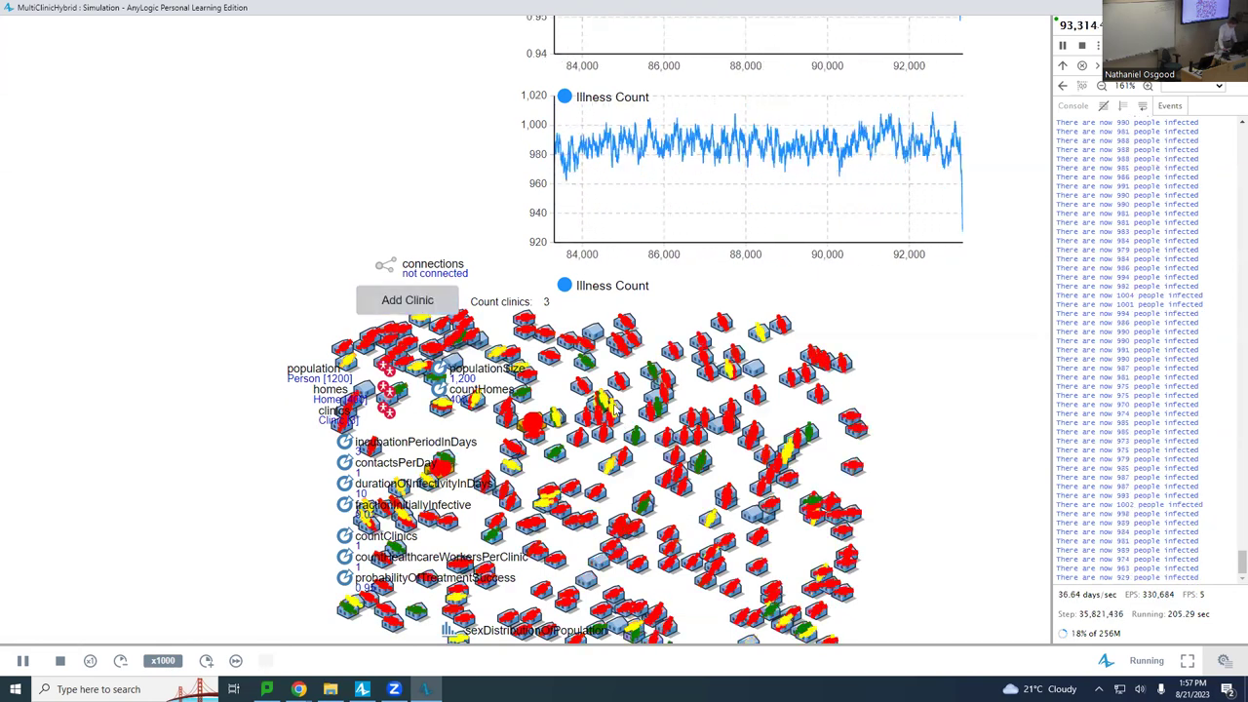
scroll(699, 454, down, 5)
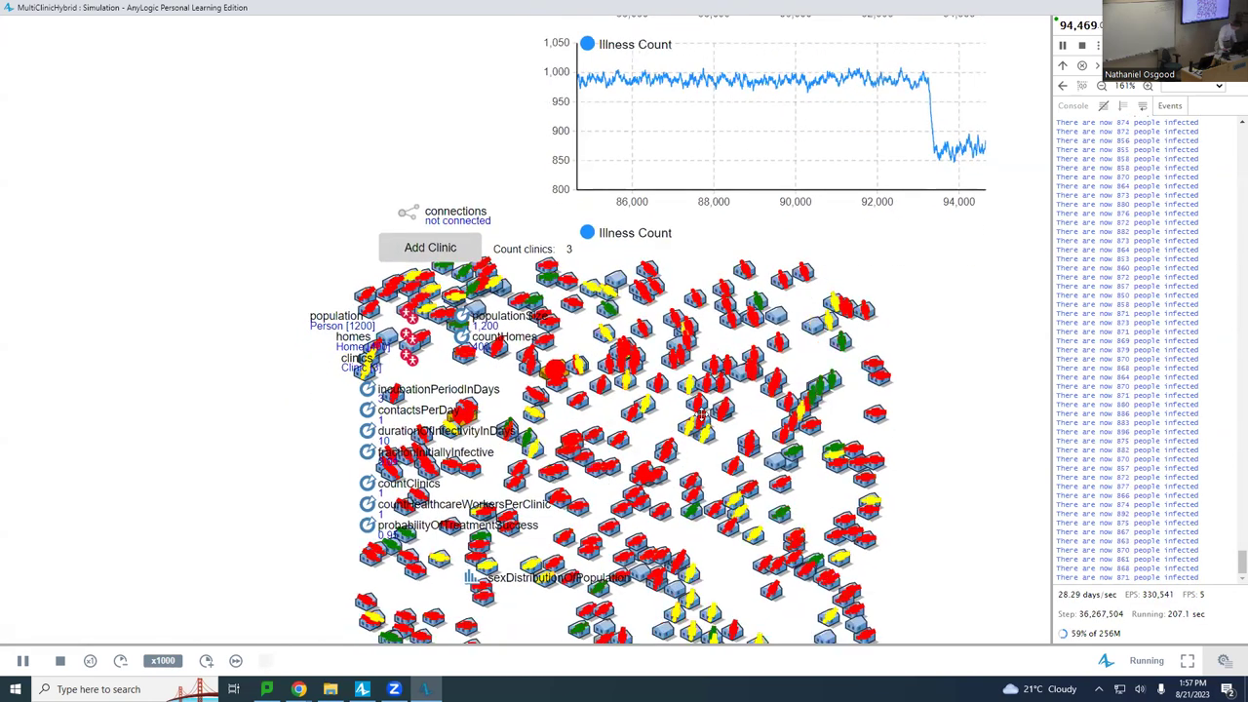
scroll(475, 287, down, 2)
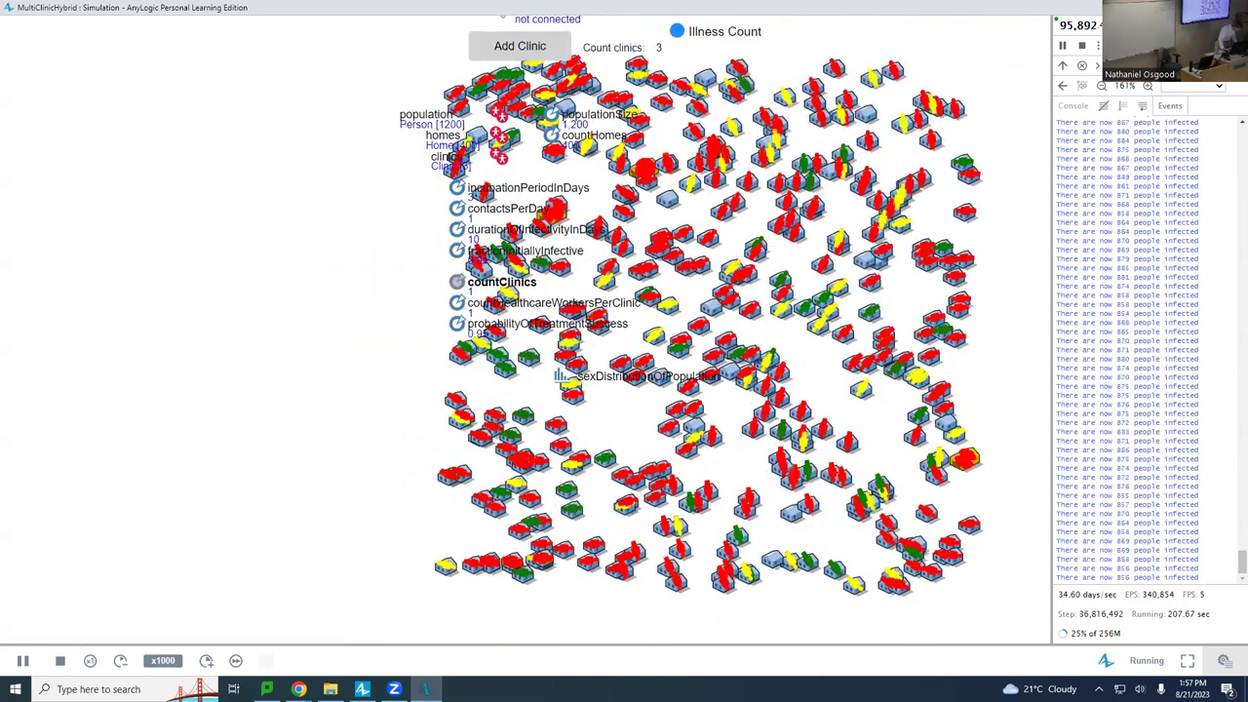
scroll(928, 582, up, 7)
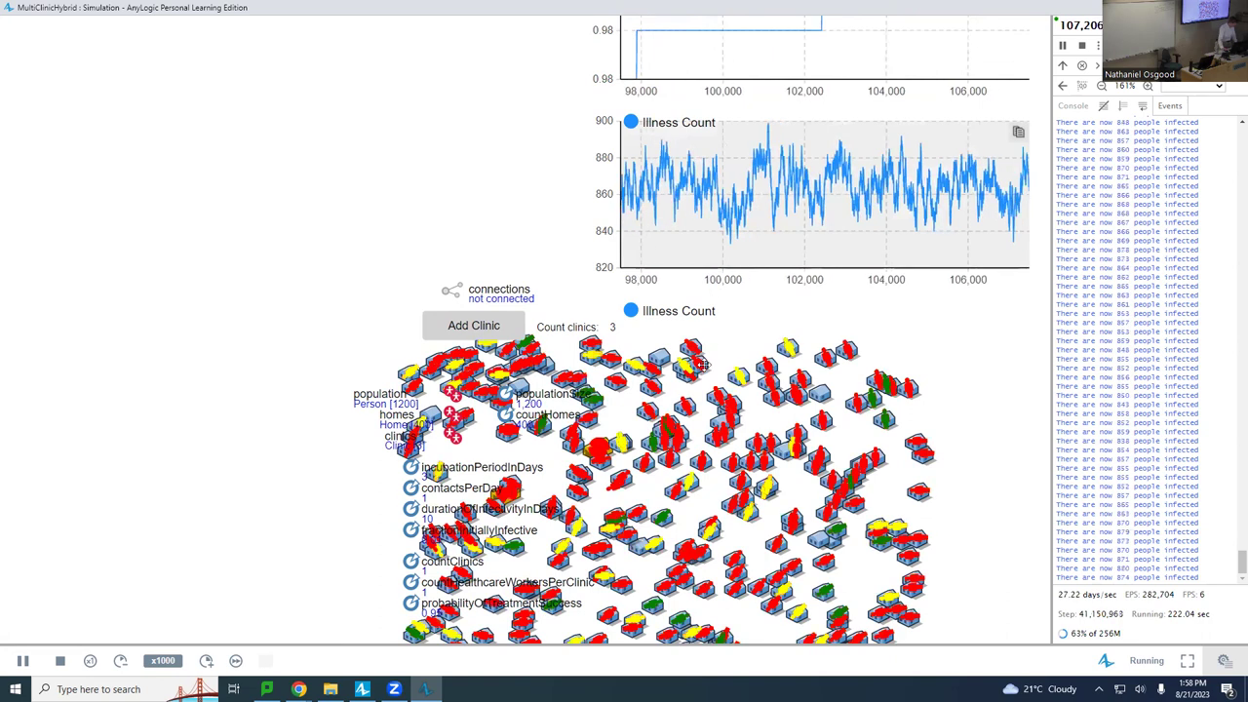
scroll(871, 136, up, 5)
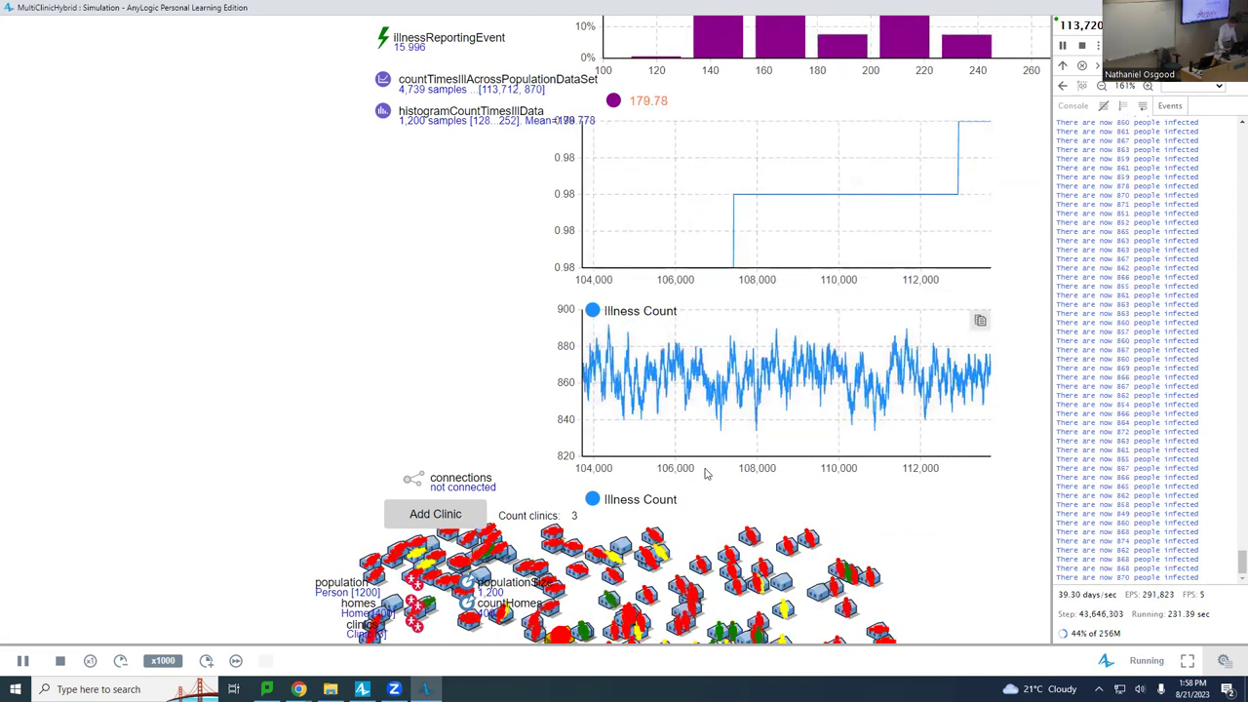
scroll(732, 329, down, 3)
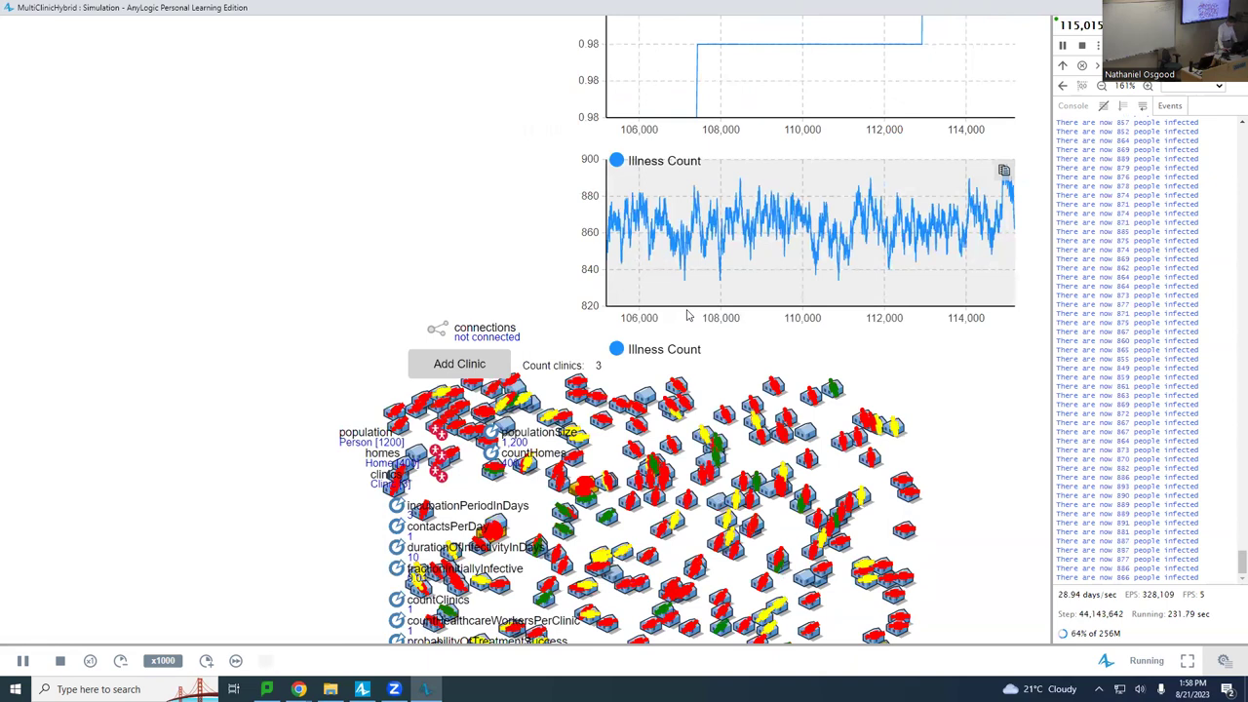
Step: Add clinics one at a time until the running simulation has nine, letting the illness count settle after each addition
scroll(687, 315, right, 1)
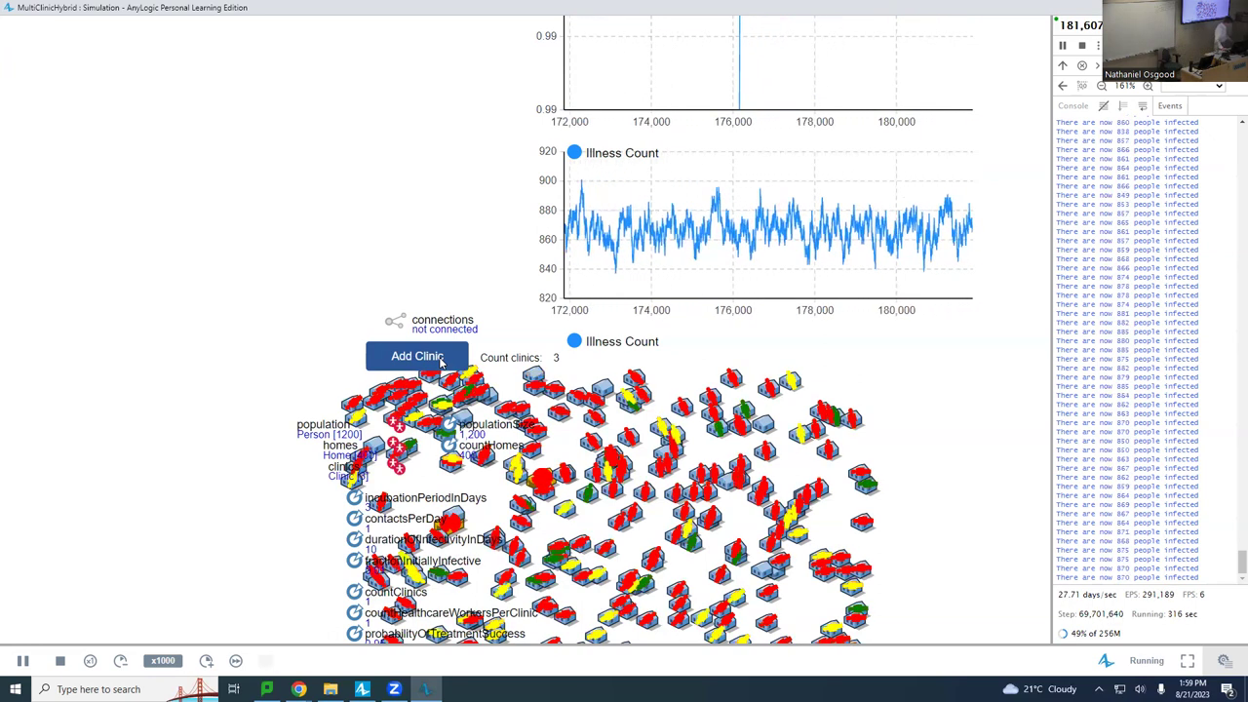
click(420, 356)
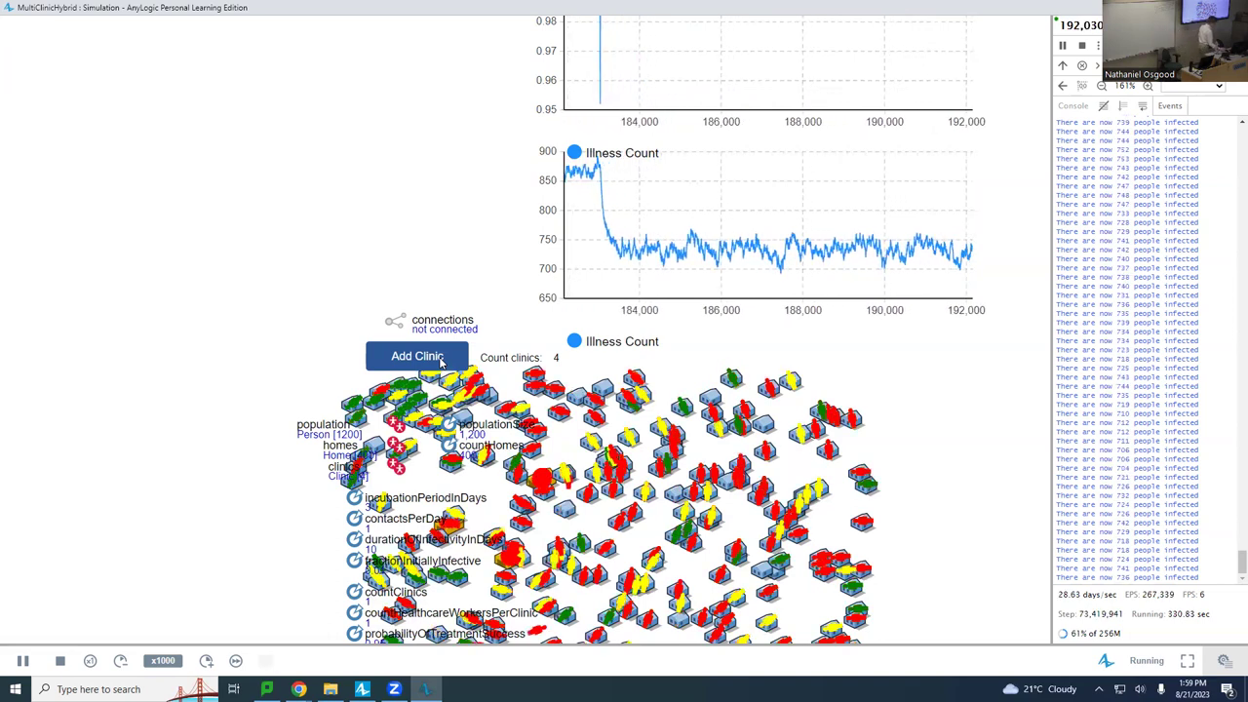
scroll(479, 352, up, 4)
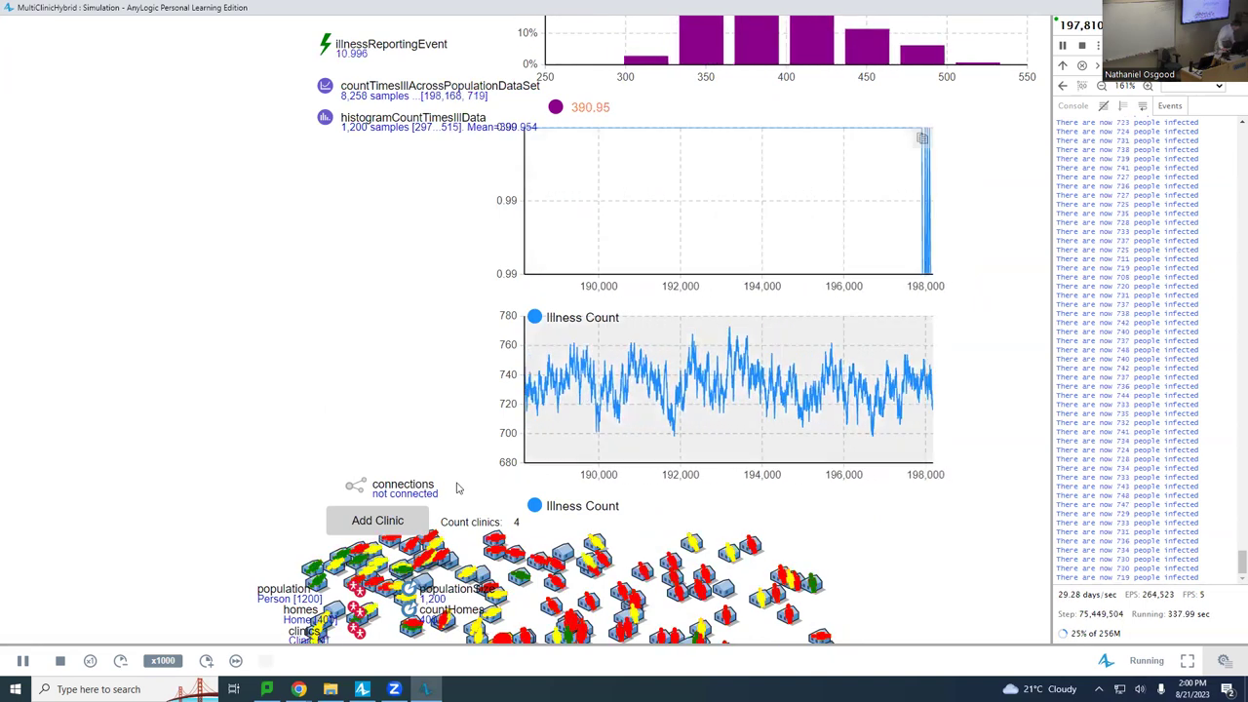
click(387, 518)
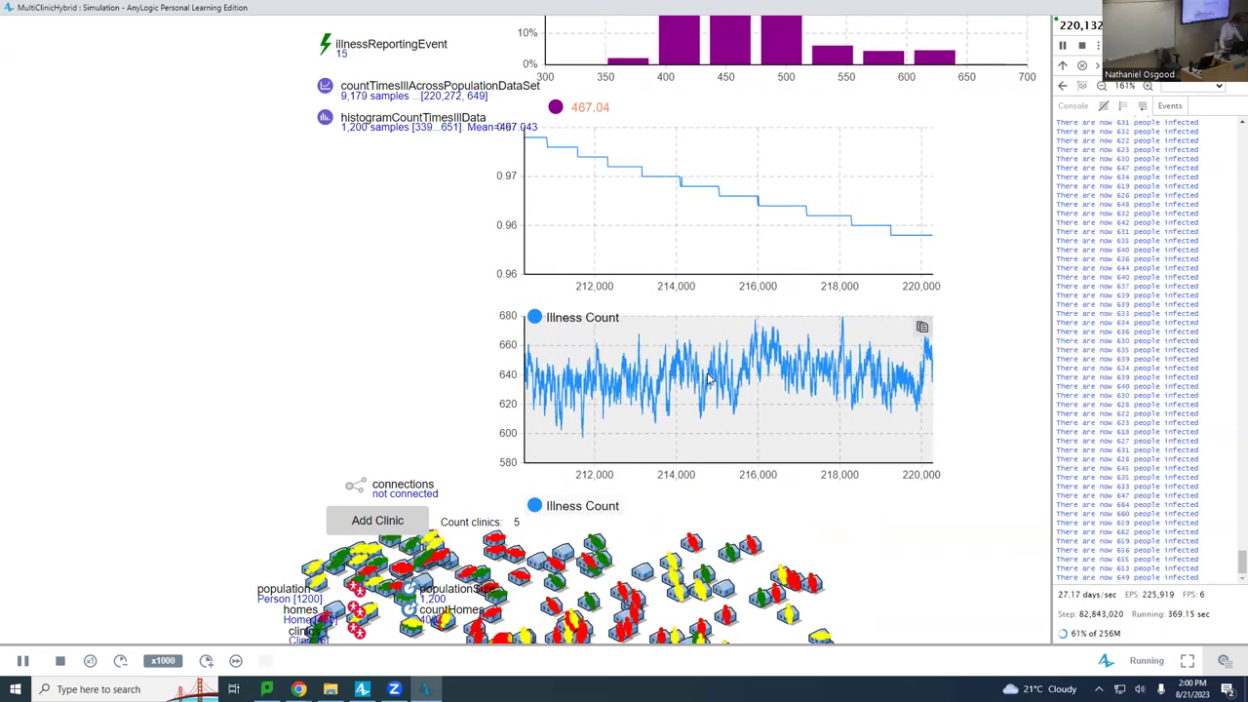
click(398, 525)
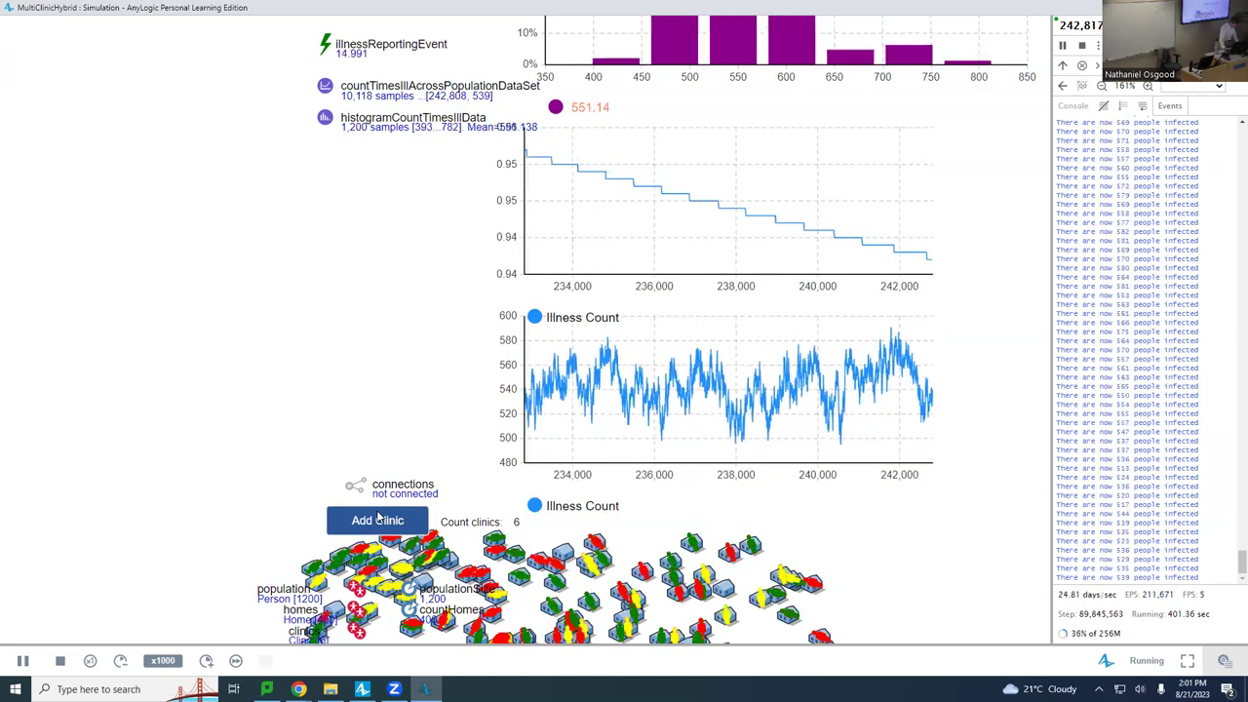
click(378, 519)
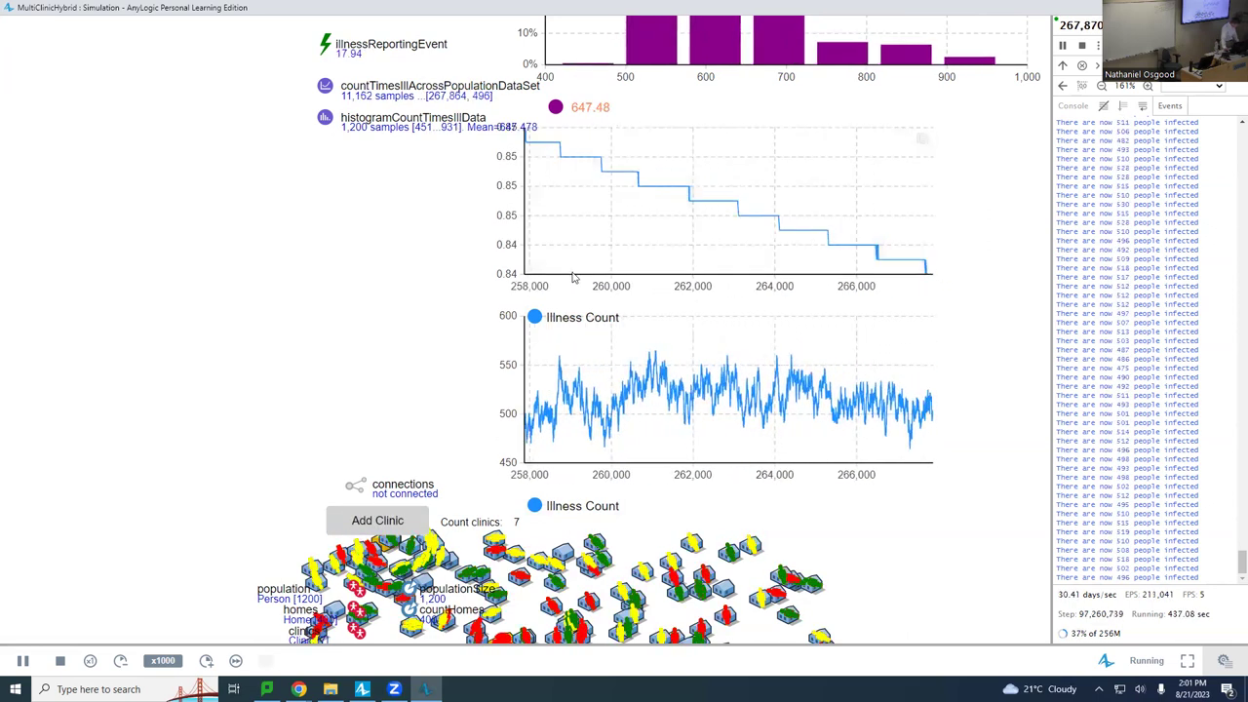
click(394, 523)
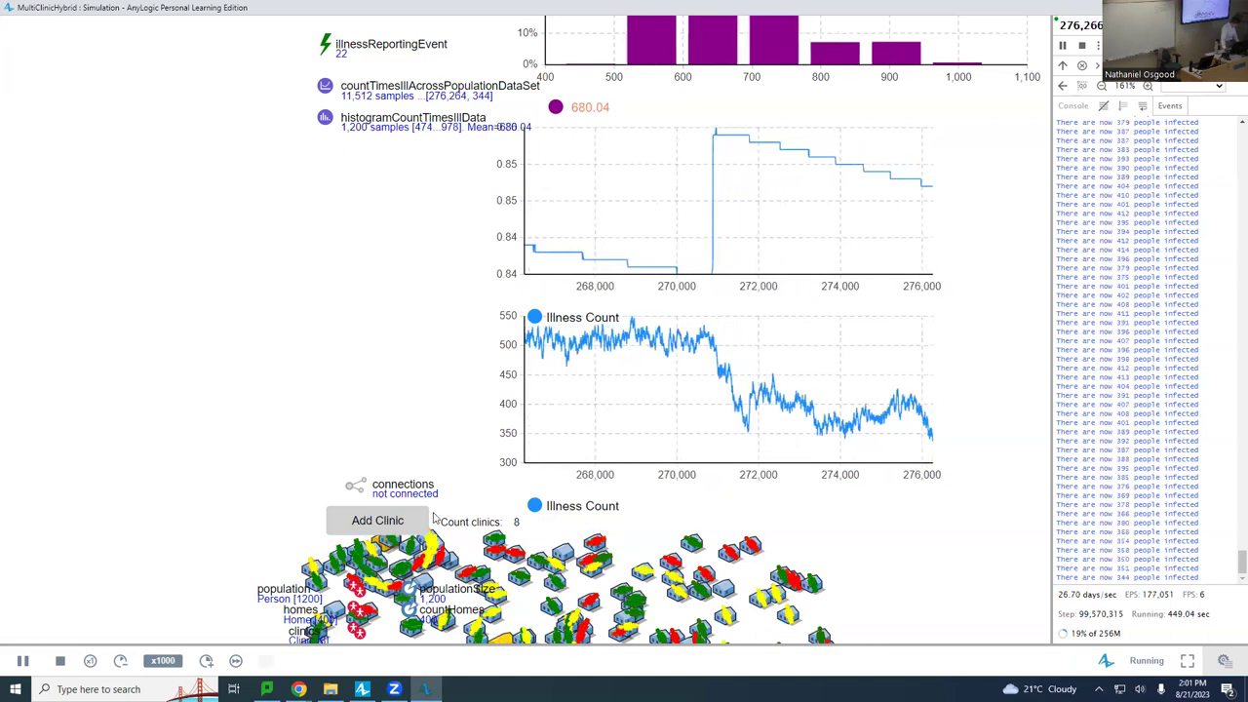
click(383, 530)
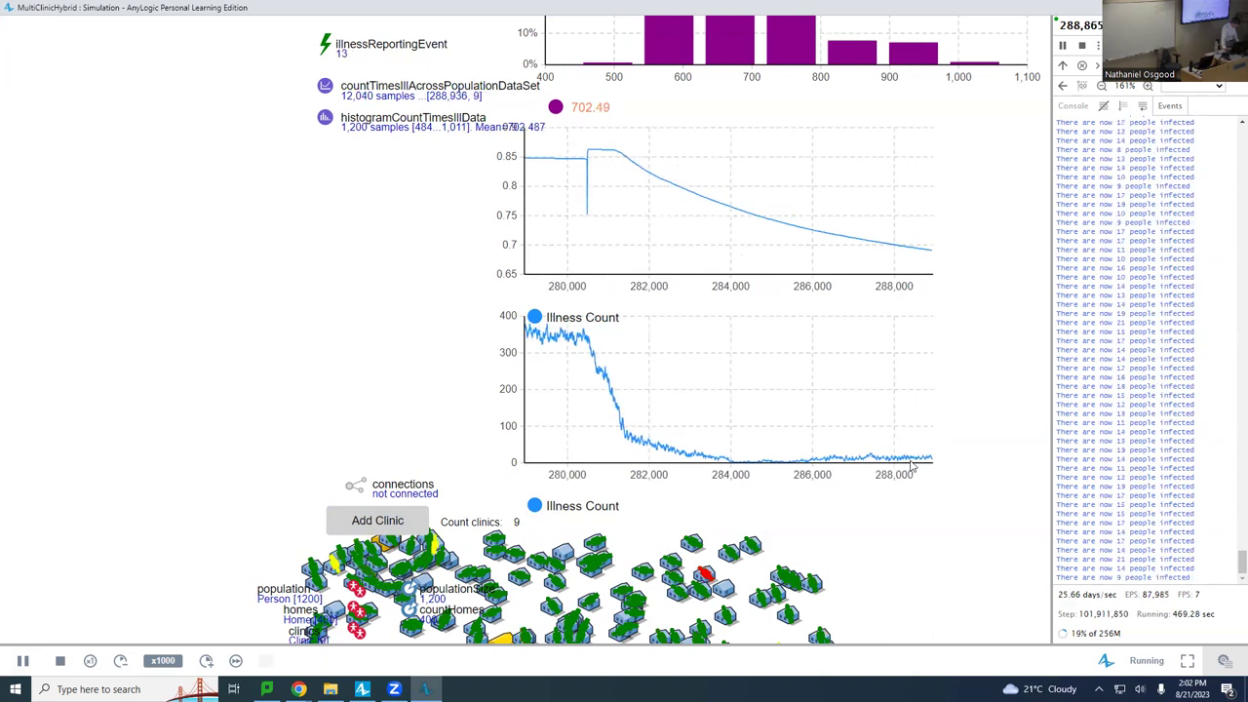
Step: Pause the nine-clinic run and view the illness count plot together with the map of homes and clinics
drag(845, 382, 879, 391)
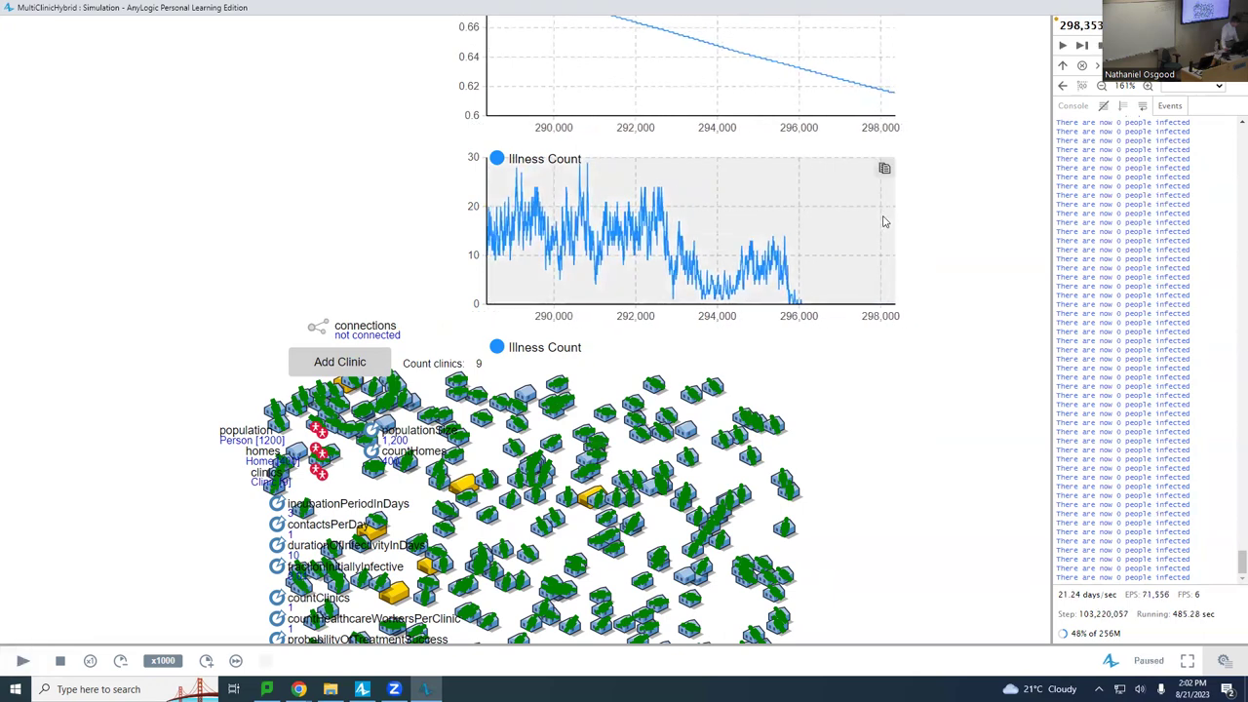
scroll(842, 371, down, 2)
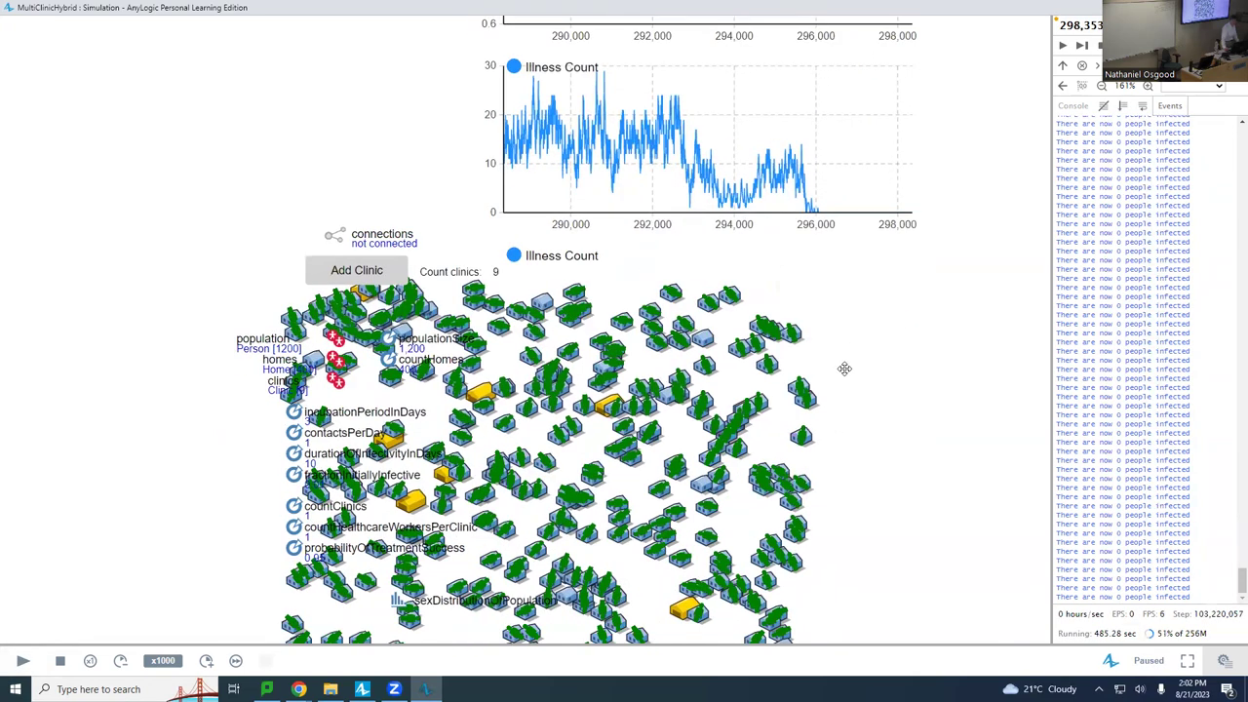
drag(848, 377, 872, 482)
scroll(883, 410, down, 2)
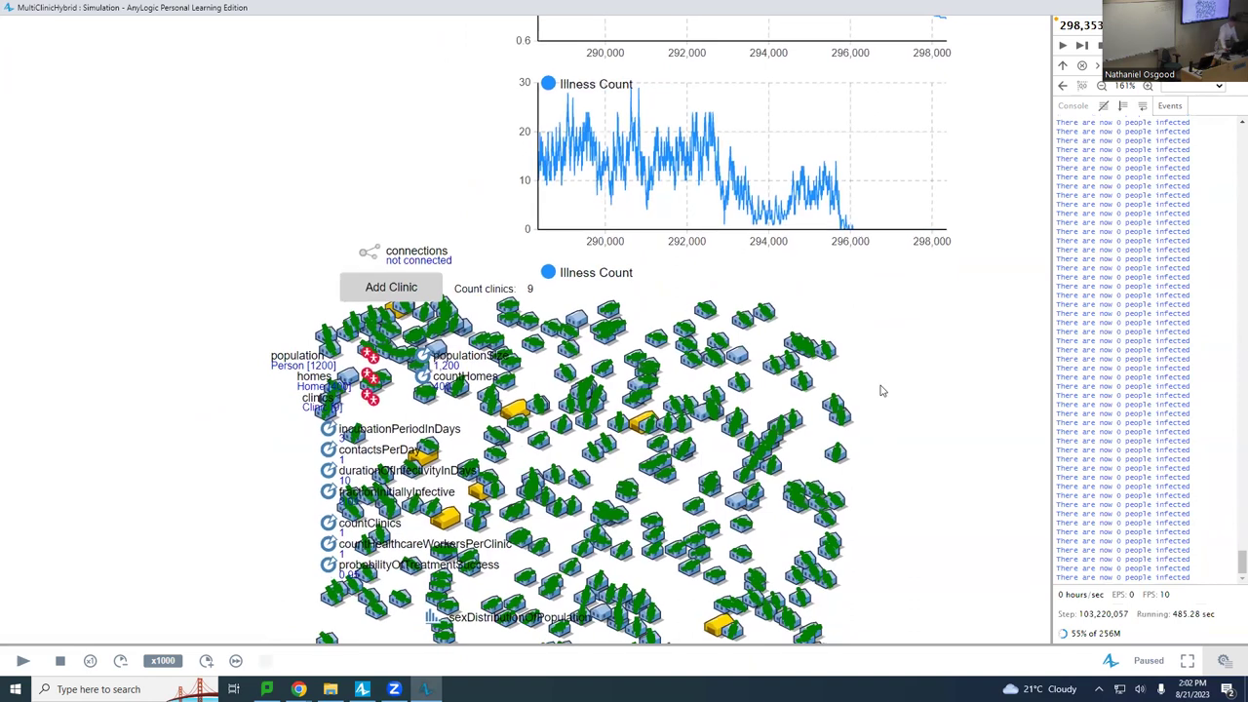
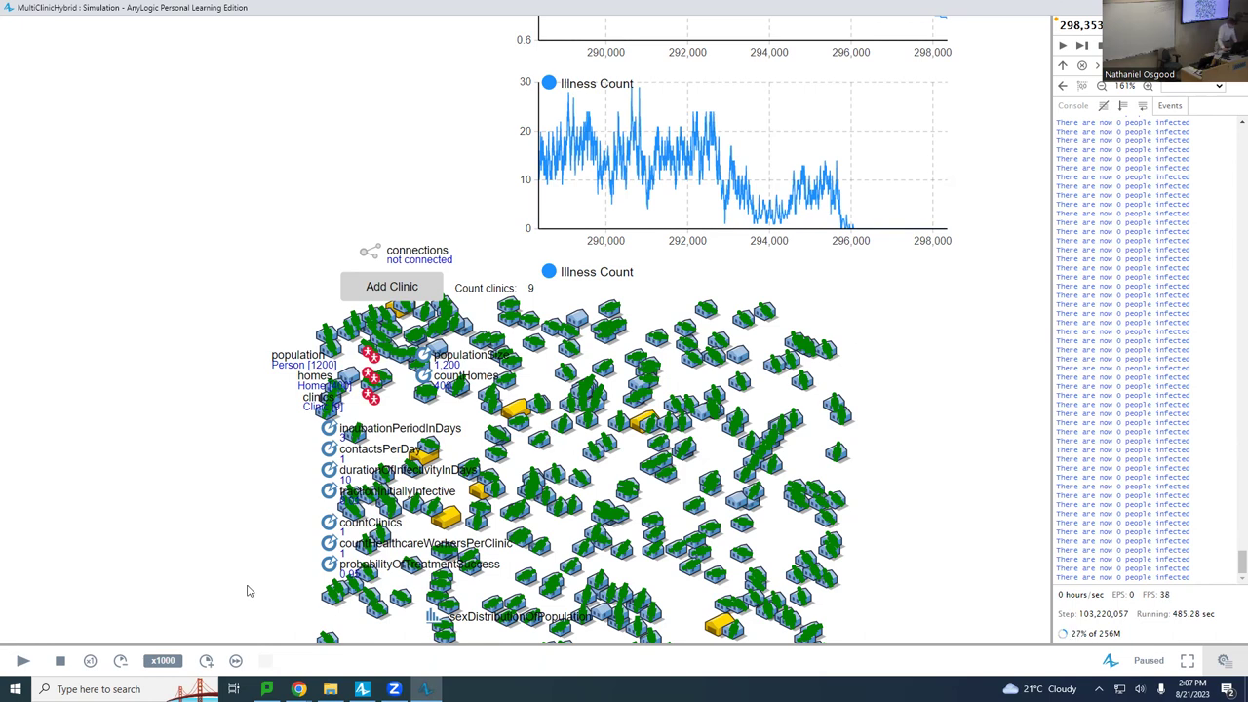
Step: Switch to Google Drive in Chrome and open "Hallmarks and Induced Properties of Complex Systems.pdf" from the Participant Resources folder
key(alt+Tab)
key(alt+Tab)
key(alt+Tab)
key(alt+Tab)
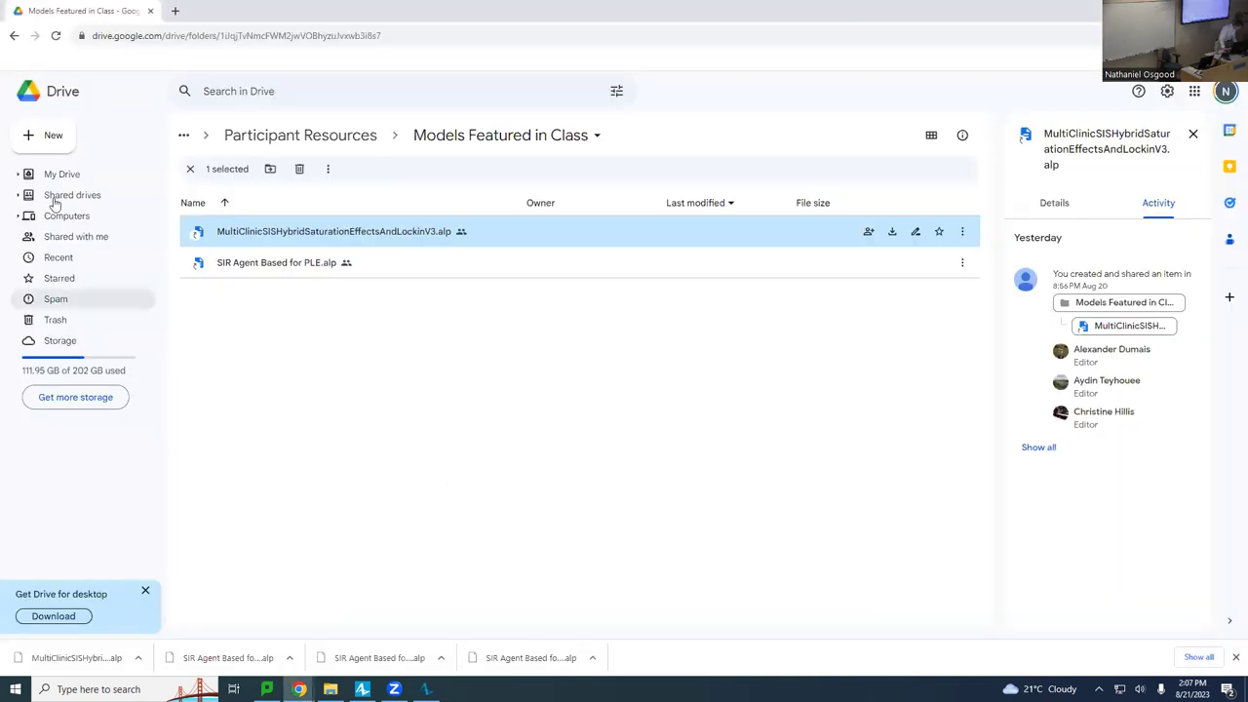
click(244, 135)
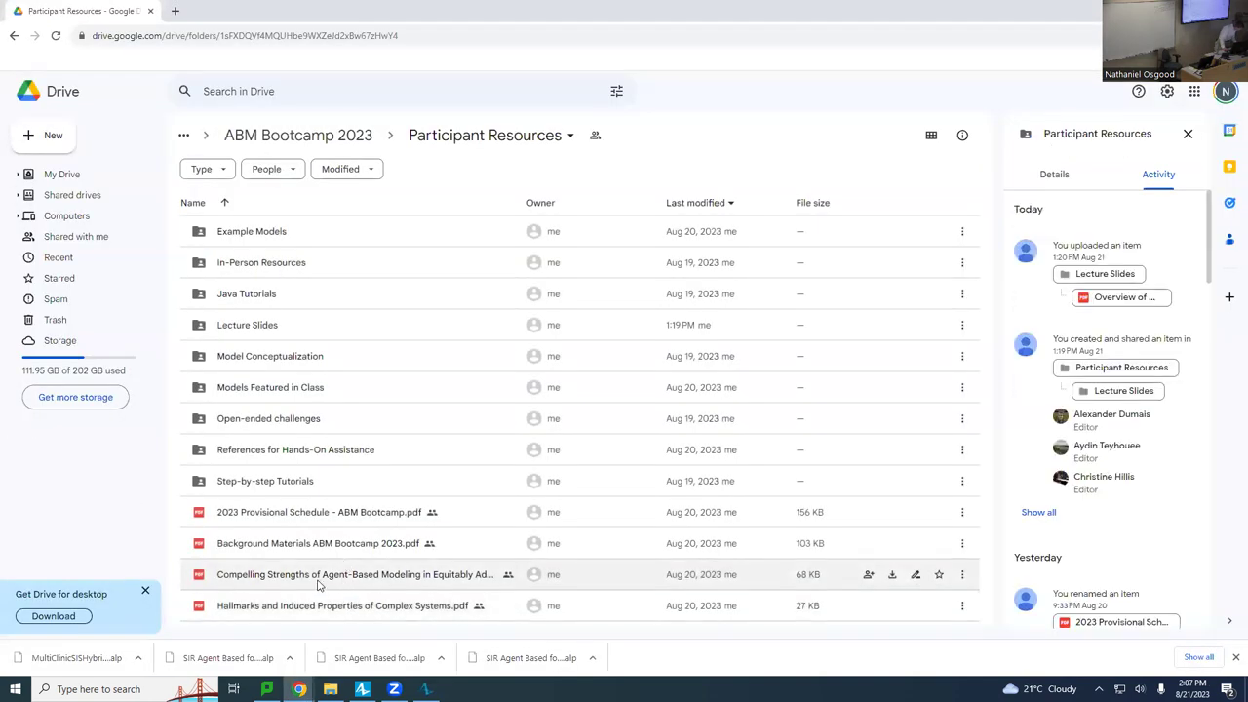
double_click(308, 607)
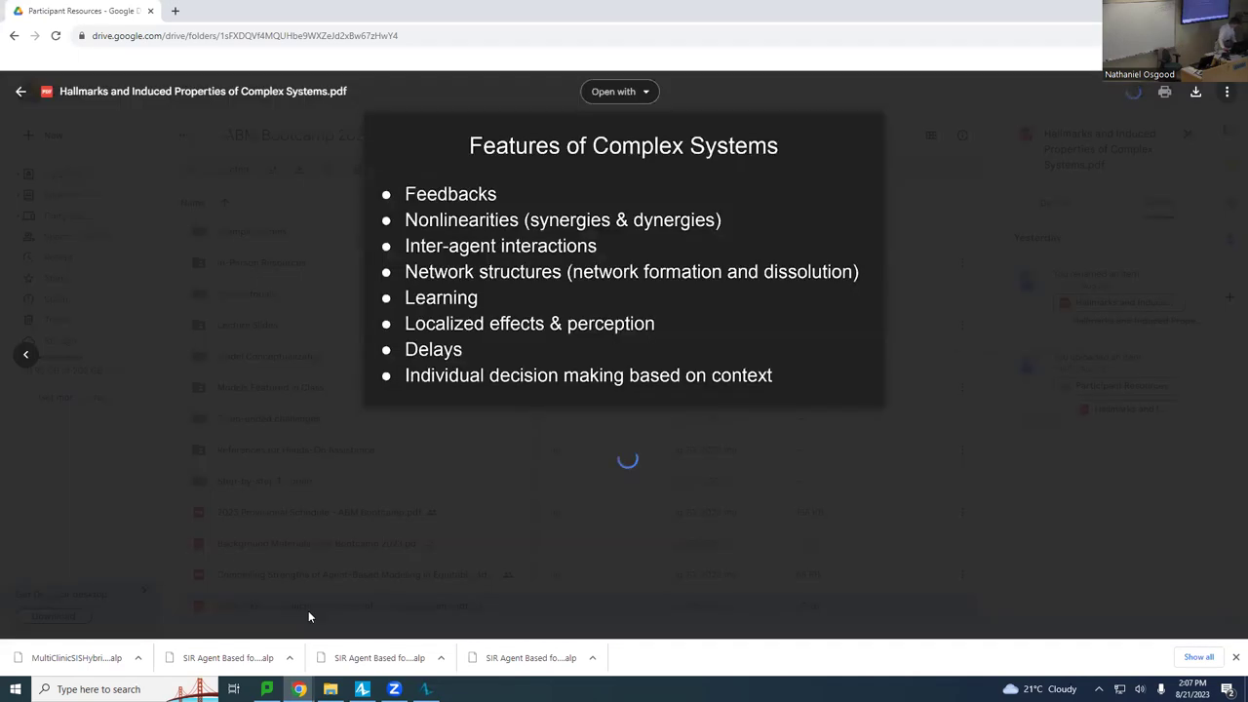